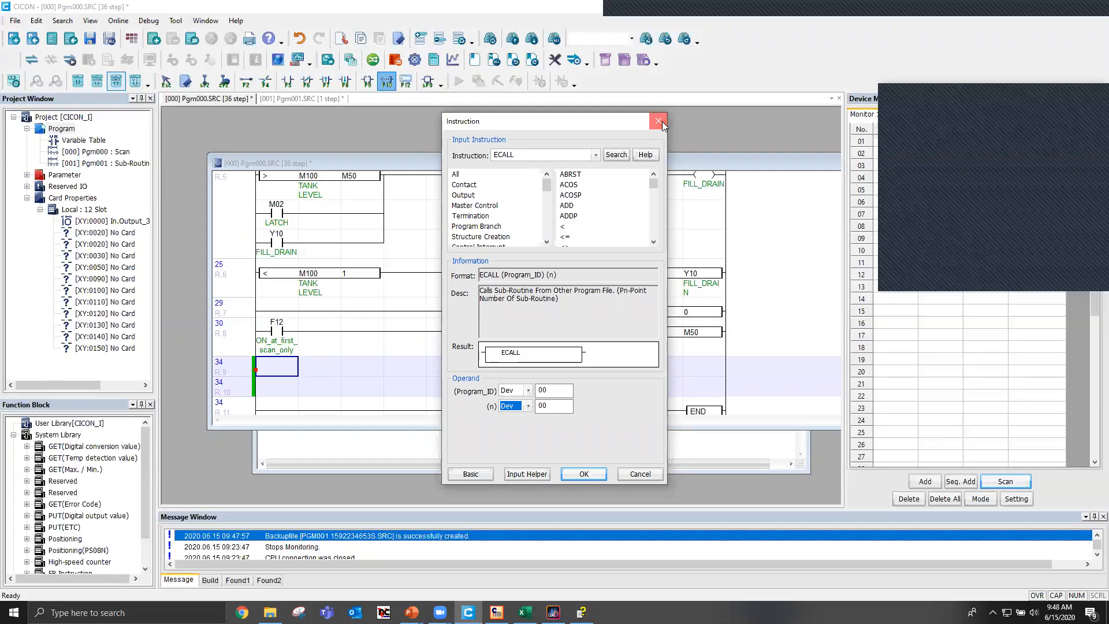
- Insert the CM3_AD_M digital conversion function block from the system library after the M100 less-than 1 comparison in rung R.6
left_click(661, 121)
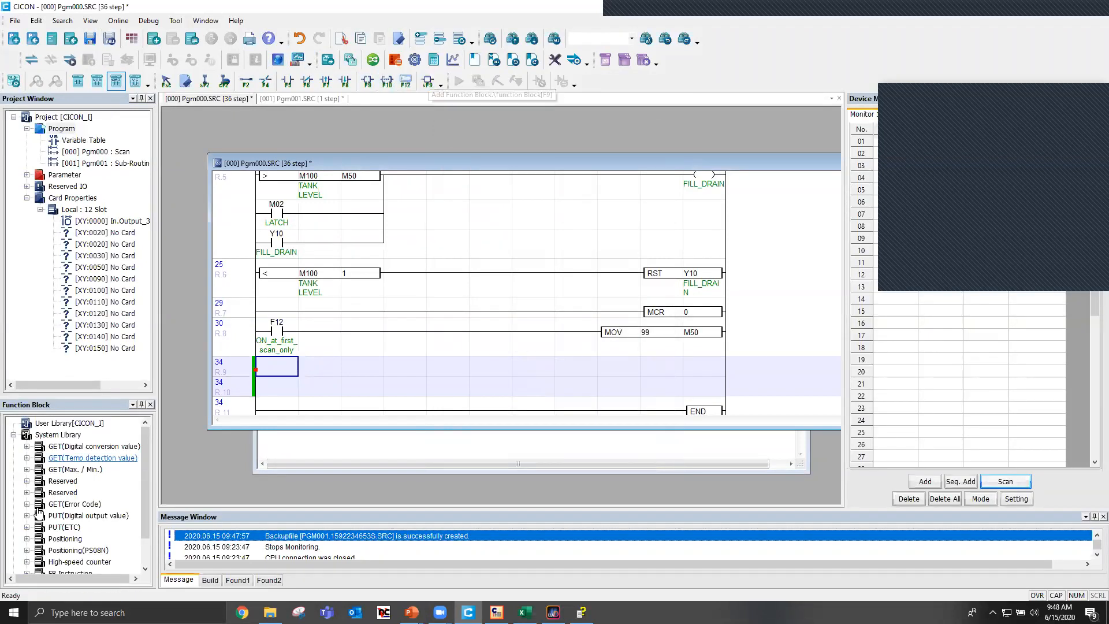
left_click(26, 447)
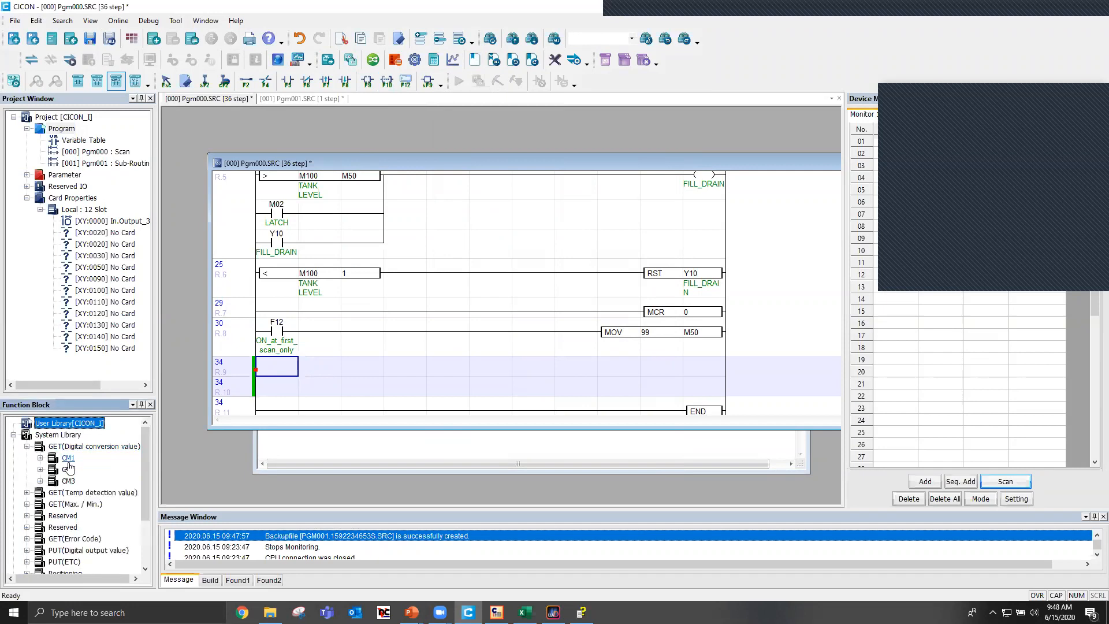
left_click(40, 481)
left_click(92, 457)
left_click_drag(154, 432, 415, 312)
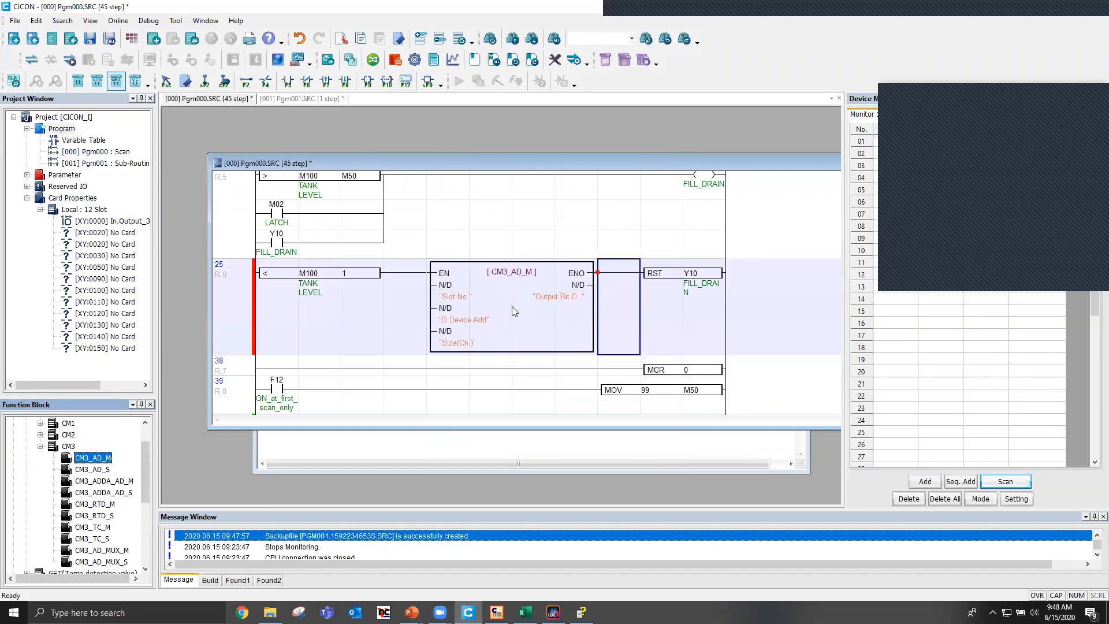
- Examine the variables of the inserted CM3_AD_M function block, including its slot, address, size and output devices
double_click(489, 313)
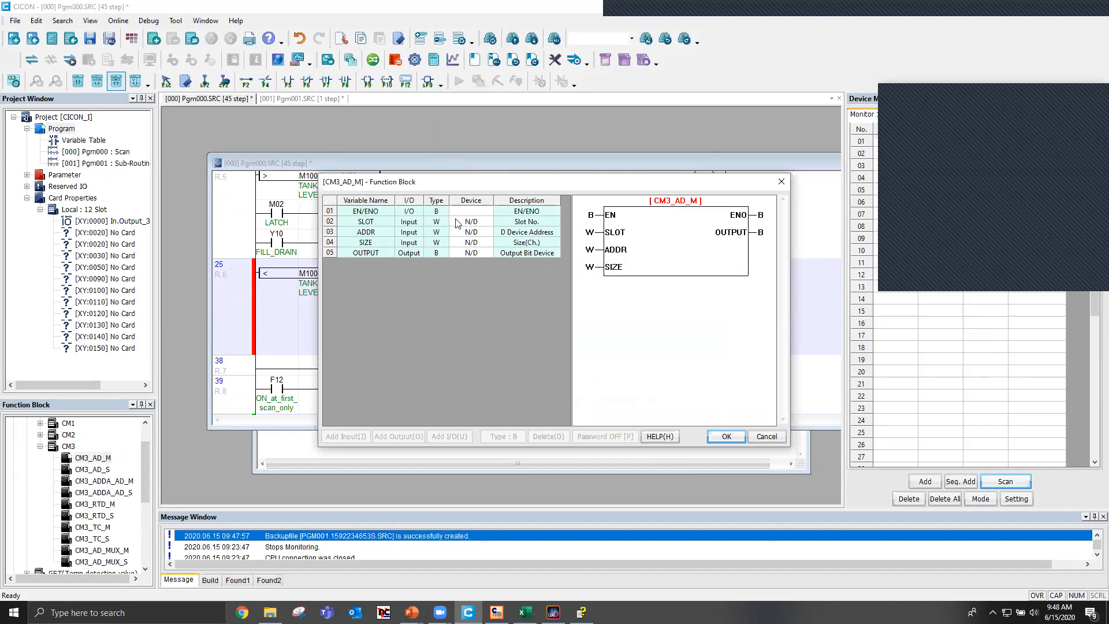
left_click(473, 213)
left_click(473, 222)
left_click(472, 233)
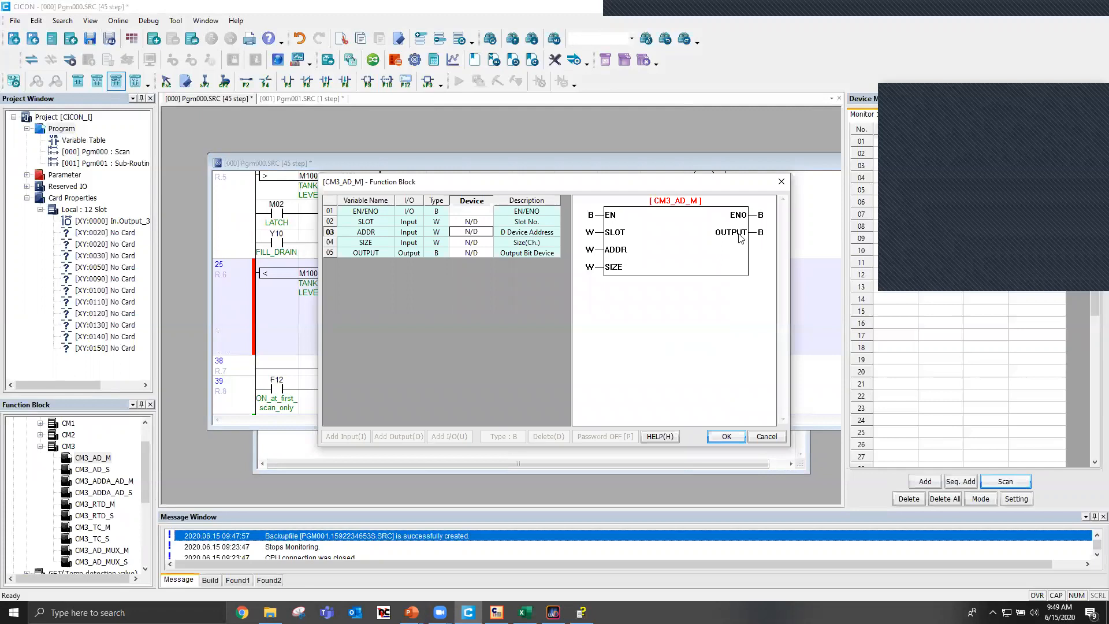
left_click(780, 183)
- Delete the CM3_AD_M function block from the M100 comparison rung
left_click(428, 84)
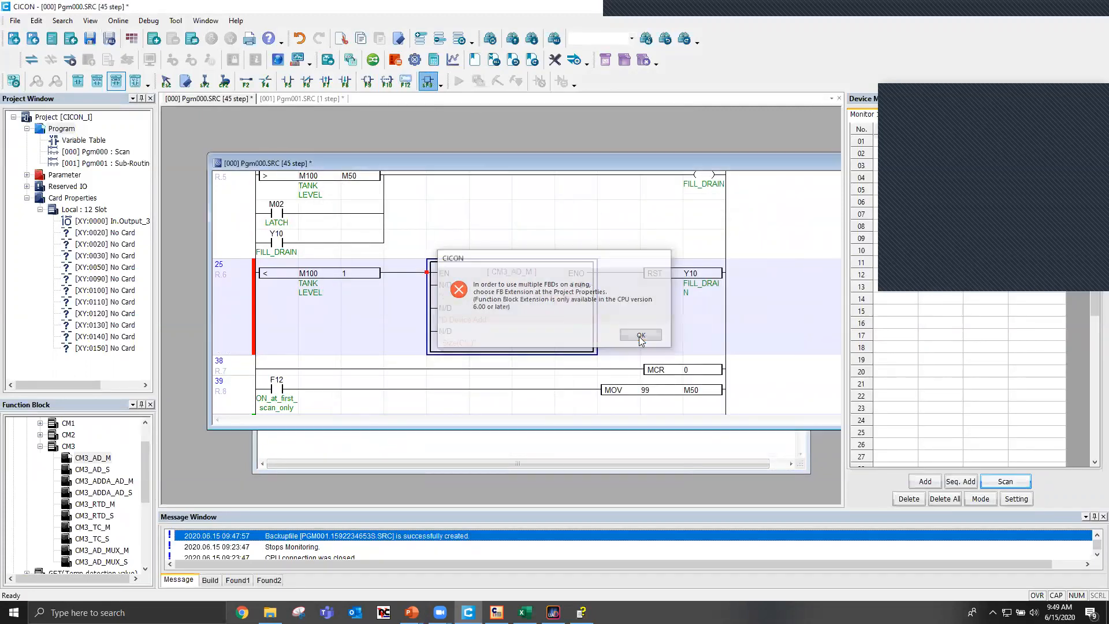
left_click(640, 336)
key("Delete")
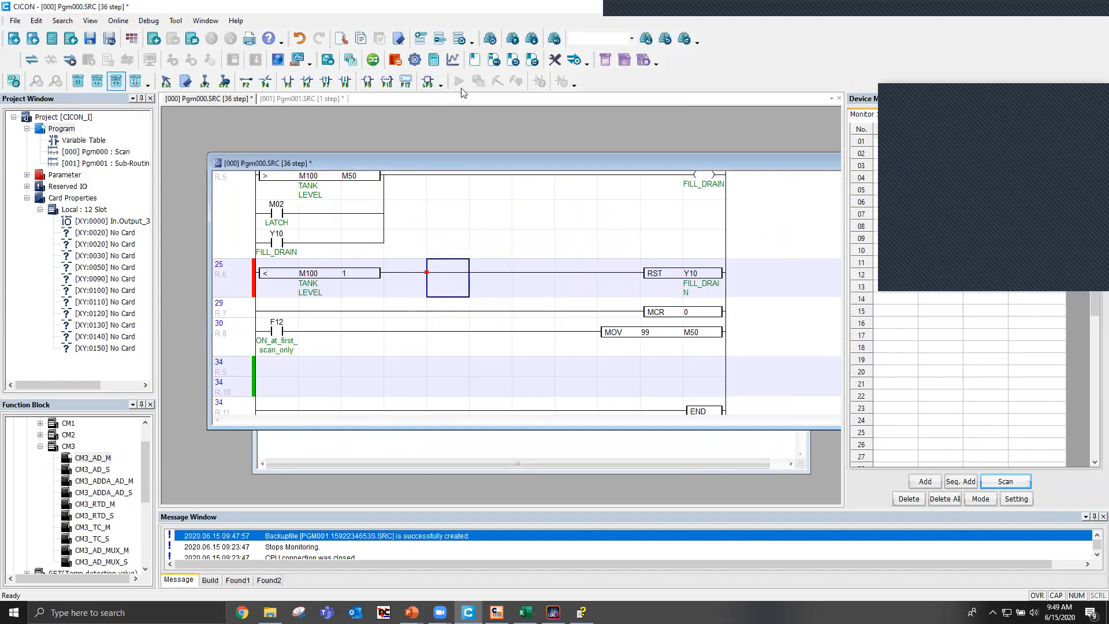
left_click(440, 85)
mouse_move(427, 100)
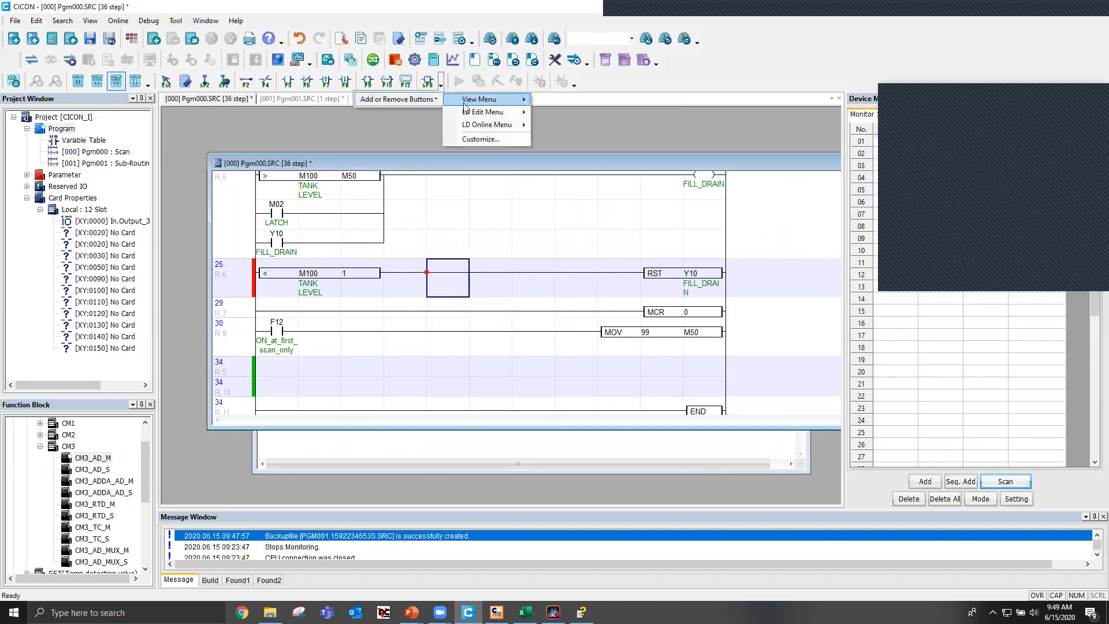
mouse_move(486, 102)
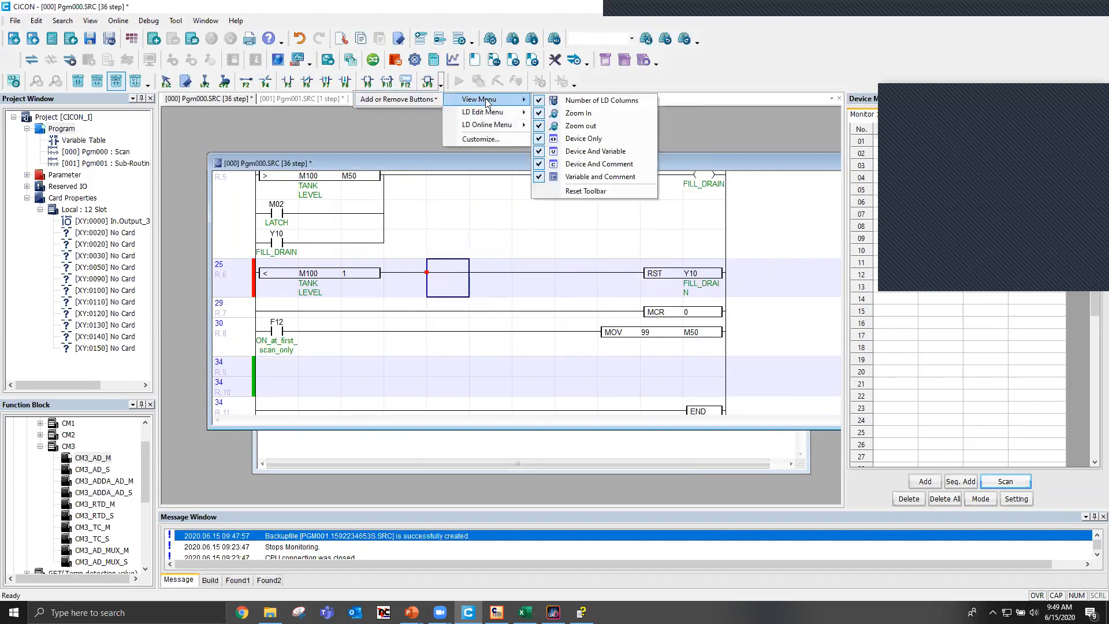
left_click(488, 139)
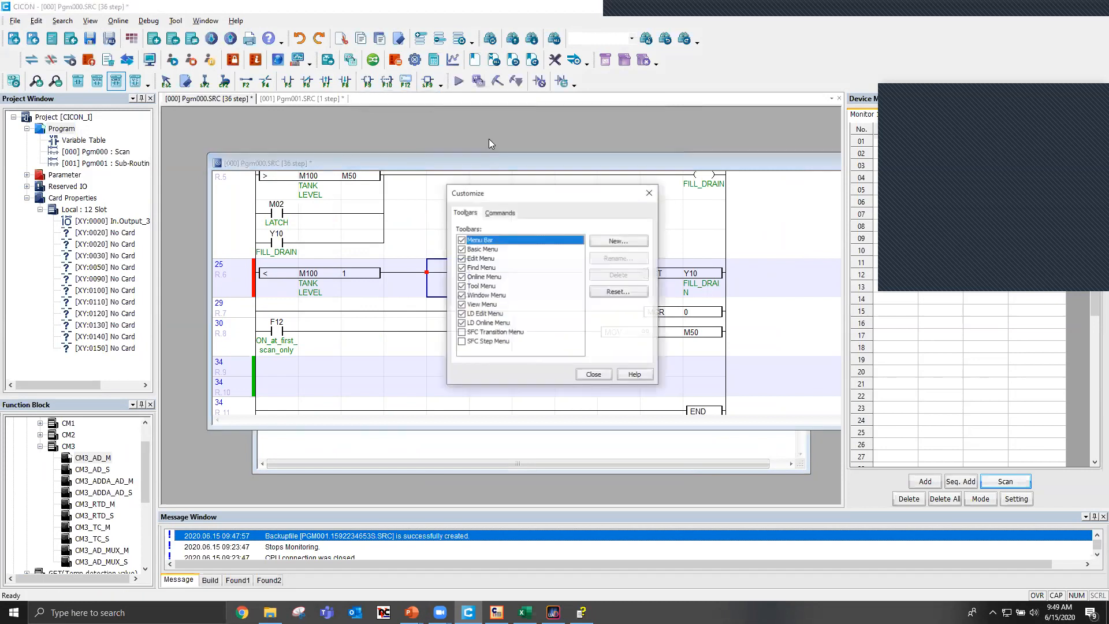
left_click(649, 192)
scroll(81, 448, "down", 5)
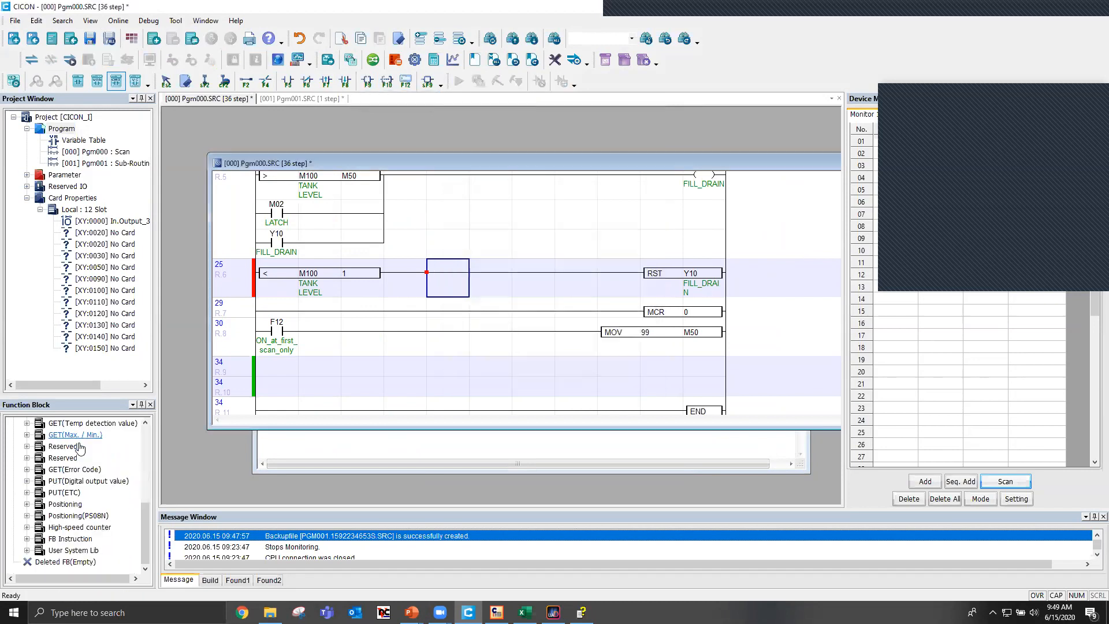
scroll(78, 446, "up", 10)
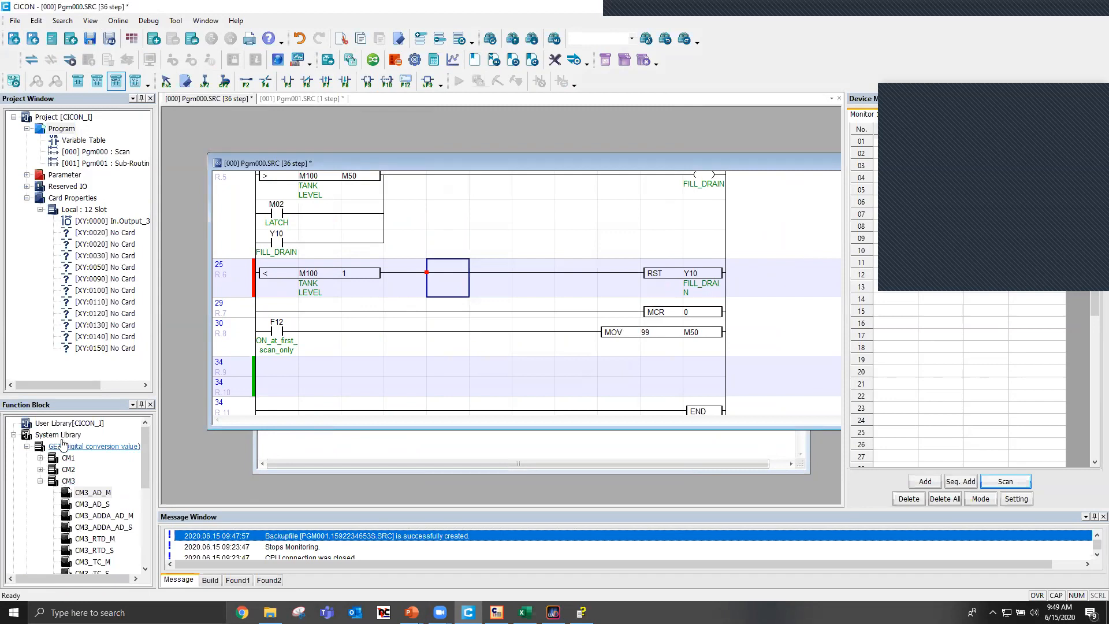
left_click(58, 423)
right_click(57, 423)
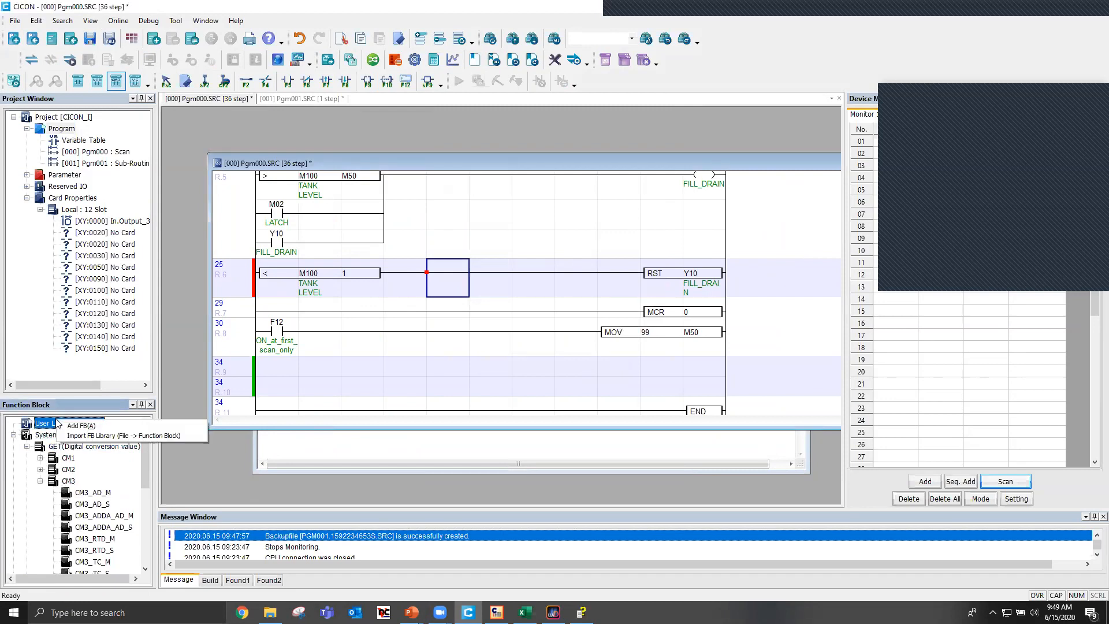
left_click(81, 425)
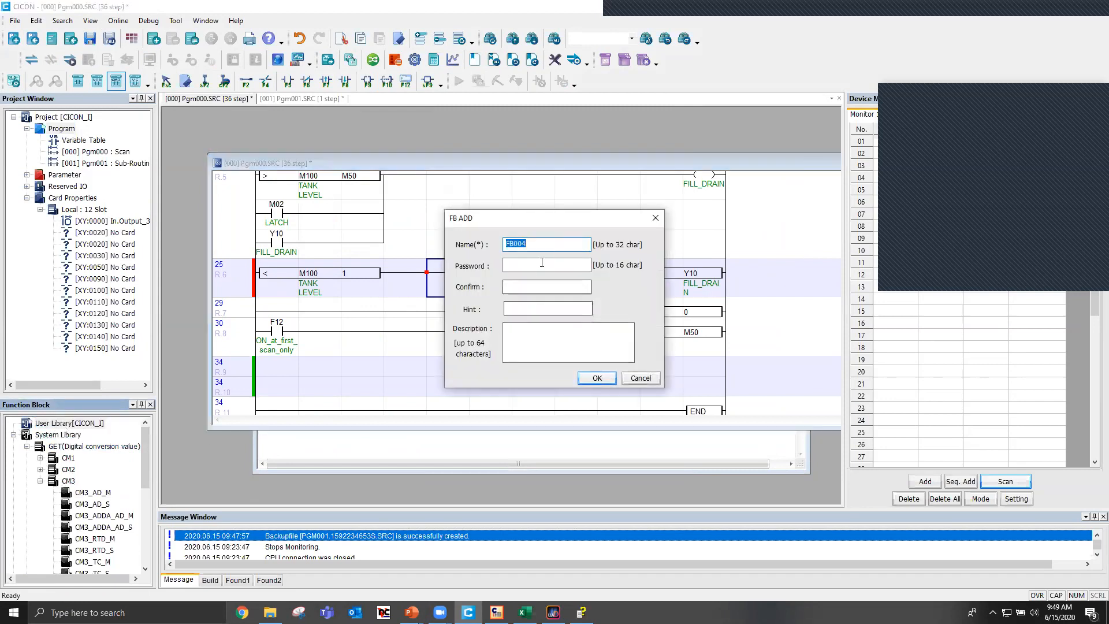
left_click(657, 220)
- Add a function block named FB004 to the project's User Library without a password or description
right_click(68, 426)
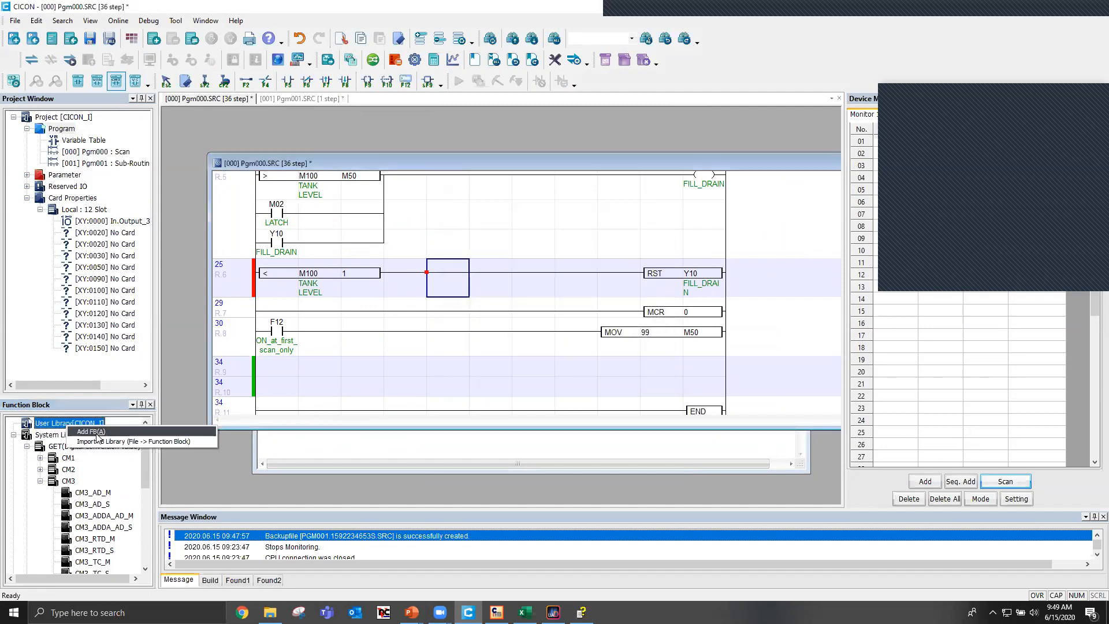
left_click(93, 432)
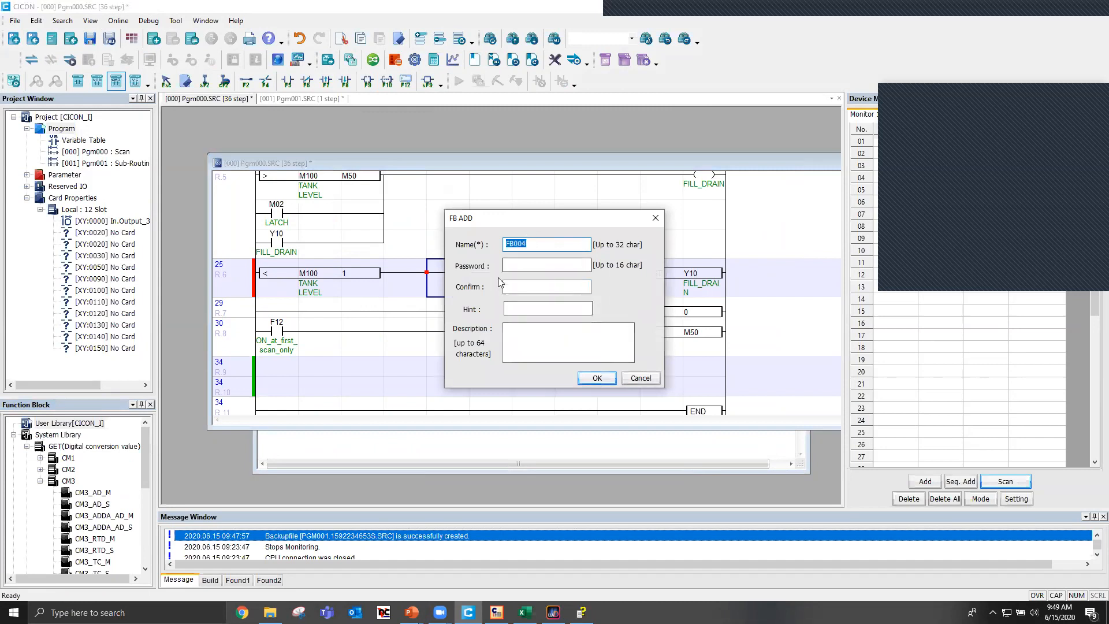
left_click(601, 377)
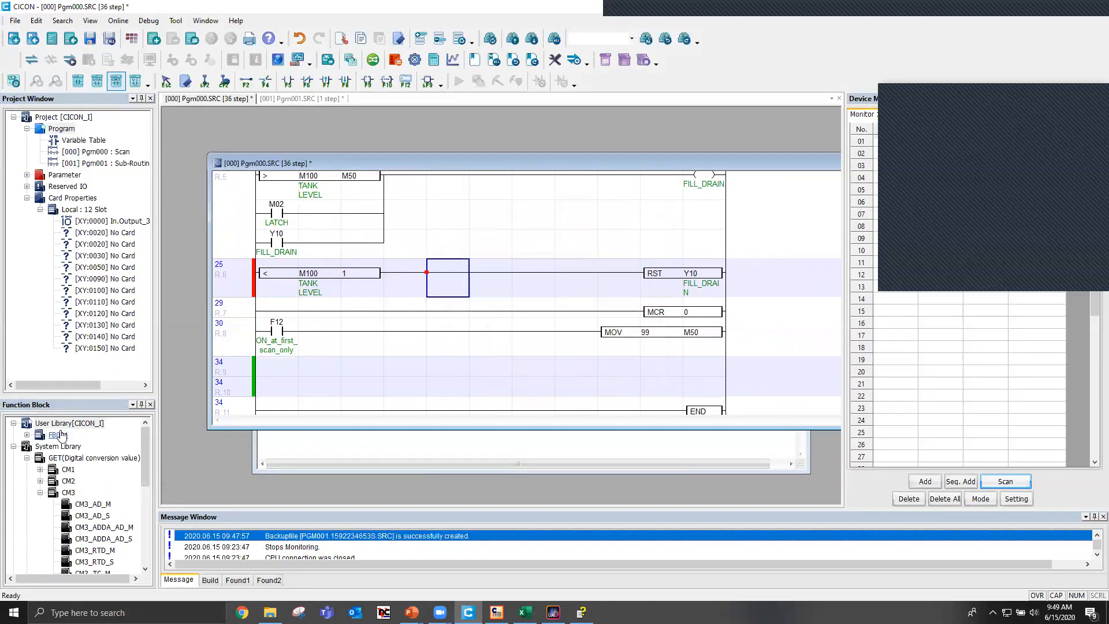
- Try to place the FB004 function block after the M100 less-than 1 comparison in rung R.6
double_click(61, 434)
left_click_drag(65, 450, 447, 279)
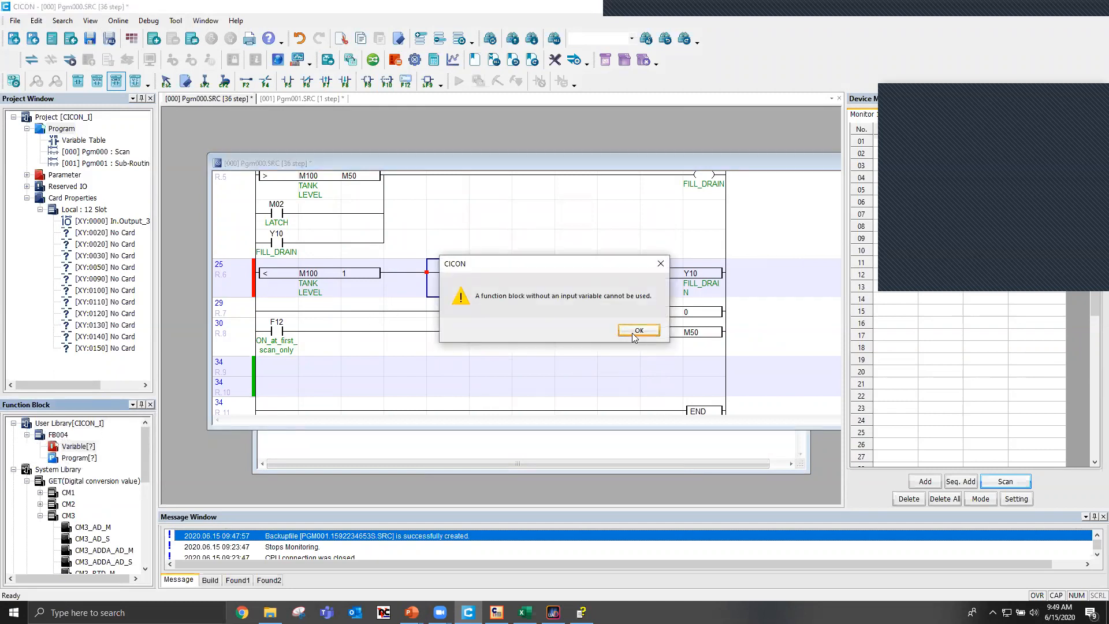
left_click(638, 331)
- Lay out four input and four output variables of type B for FB004, and close its variable table without saving
double_click(77, 448)
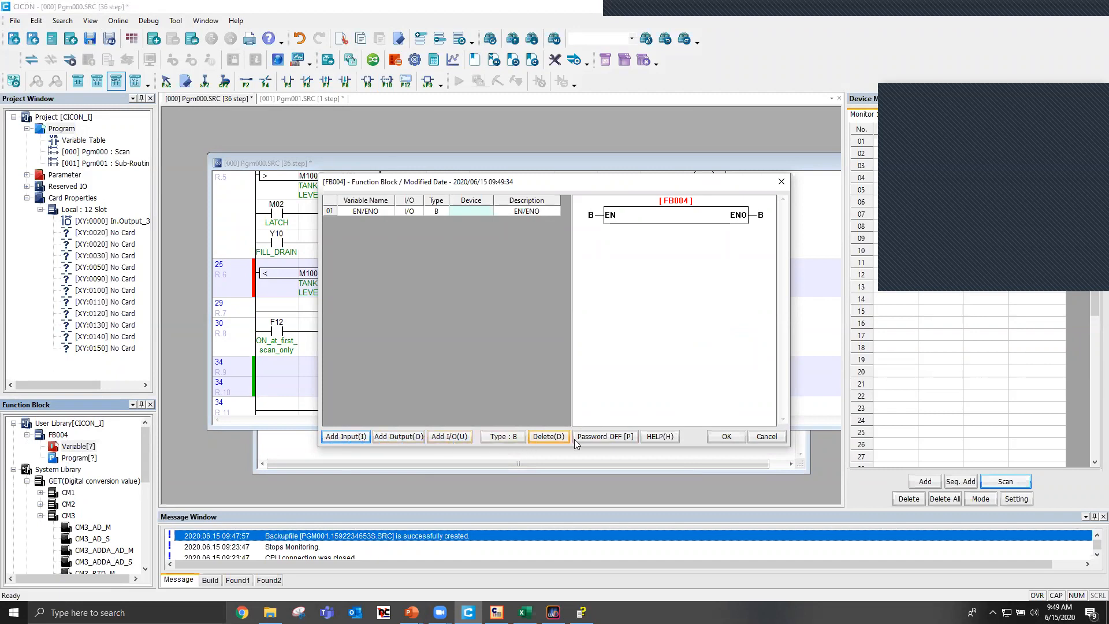
left_click(358, 436)
left_click(358, 437)
left_click(358, 437)
left_click(395, 438)
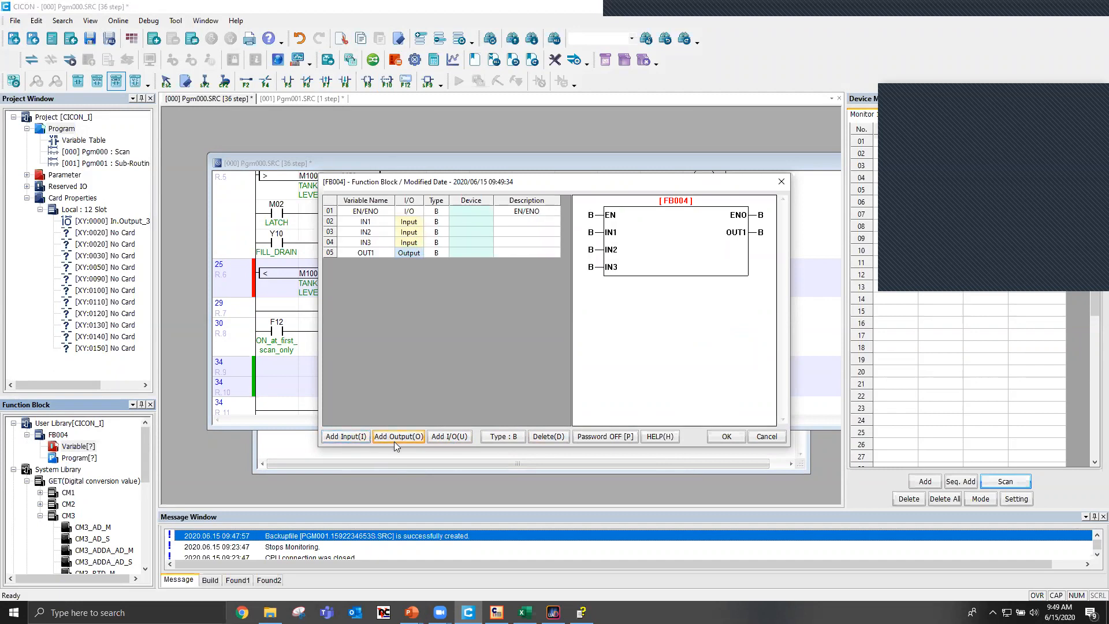
left_click(394, 436)
left_click(394, 436)
left_click(394, 437)
left_click(329, 436)
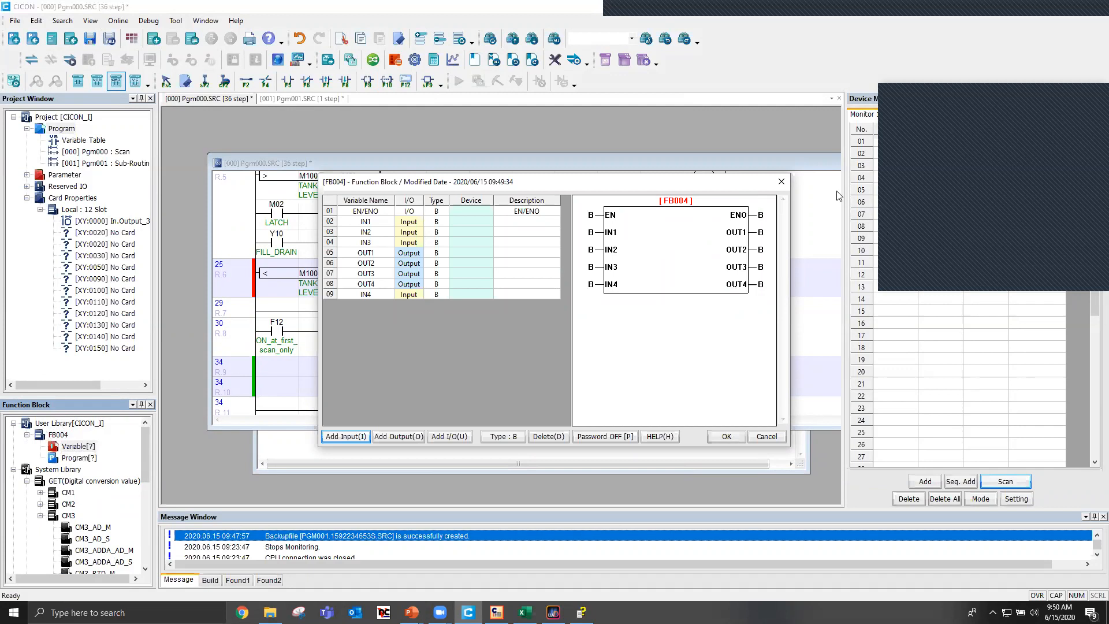
left_click(783, 181)
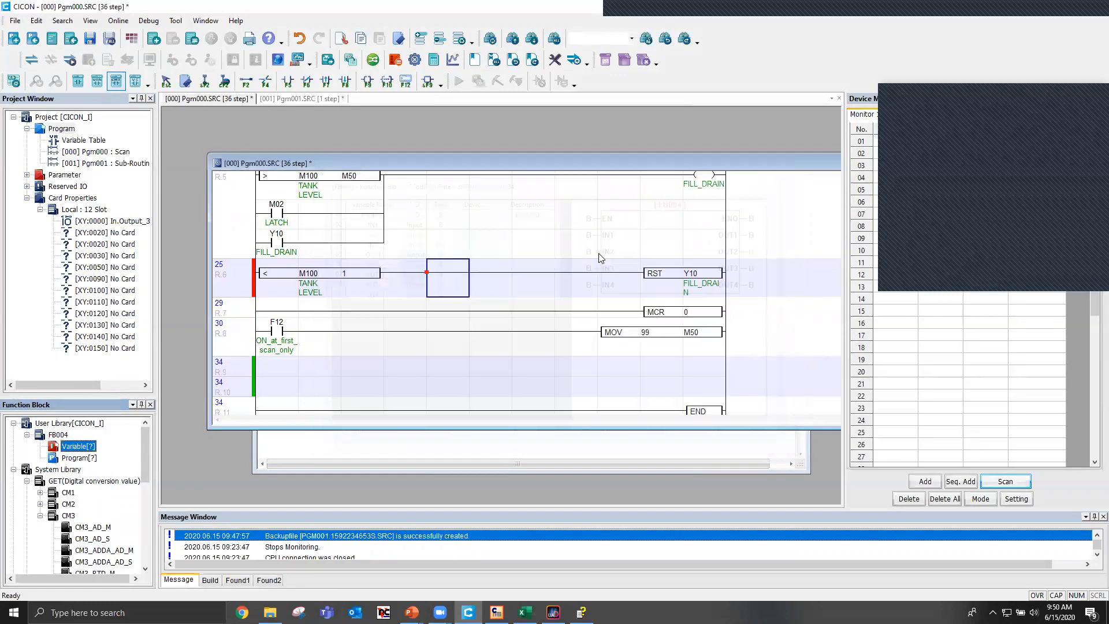
- Check the project's Upload folder for function block library files to import, without importing any
right_click(81, 426)
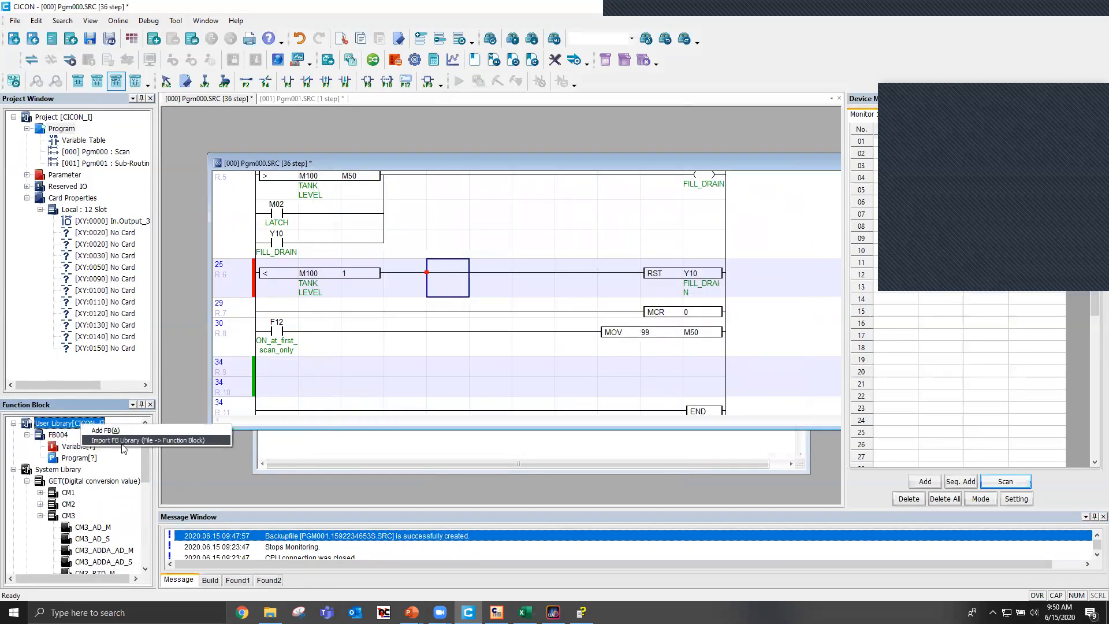
left_click(164, 440)
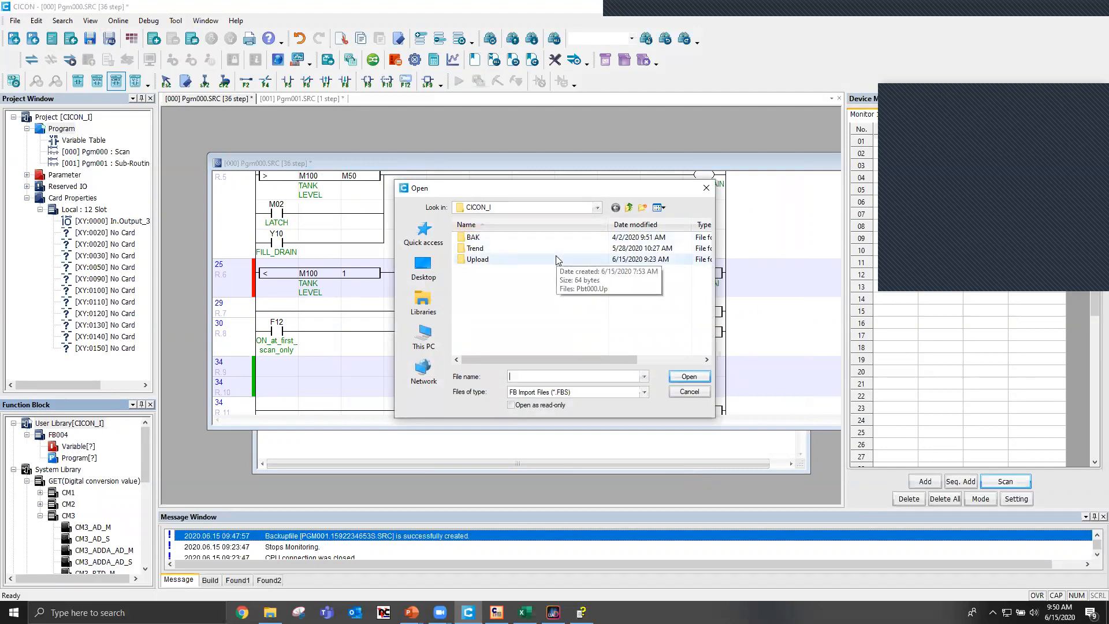
double_click(536, 260)
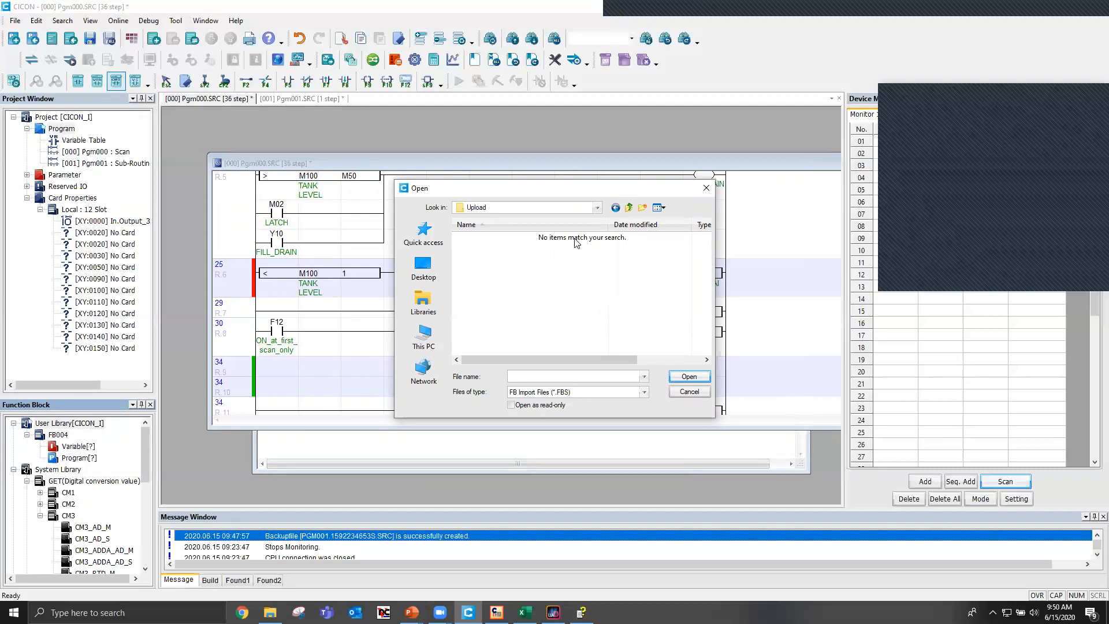
left_click(705, 189)
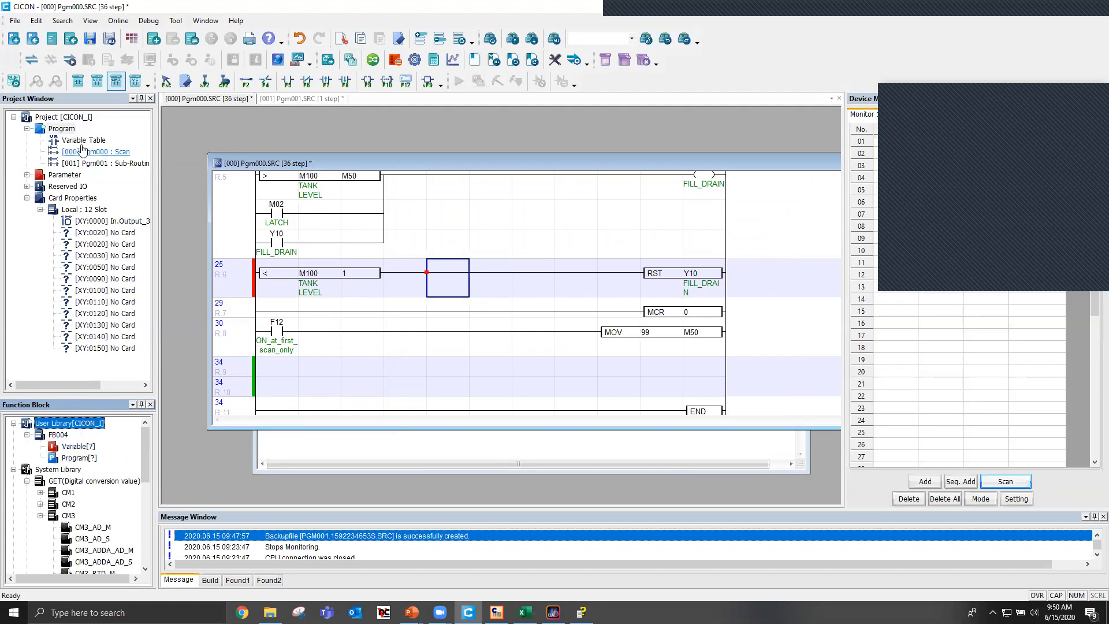
- Browse the project's Trend, BAK and Upload folders for importable FBS function block files, and leave the import
right_click(84, 424)
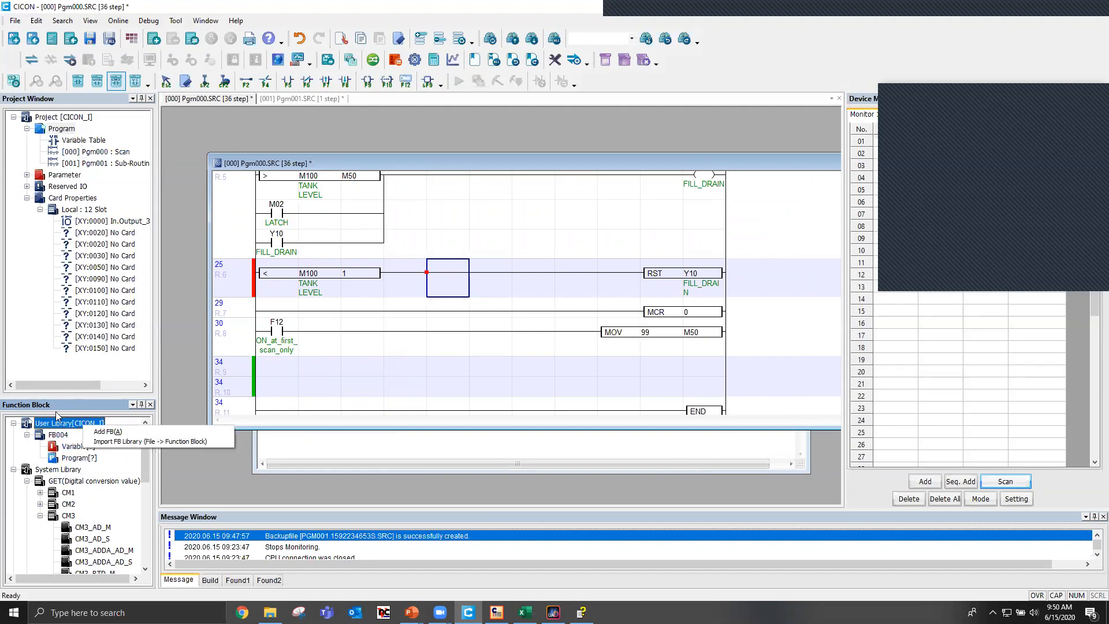
left_click(123, 443)
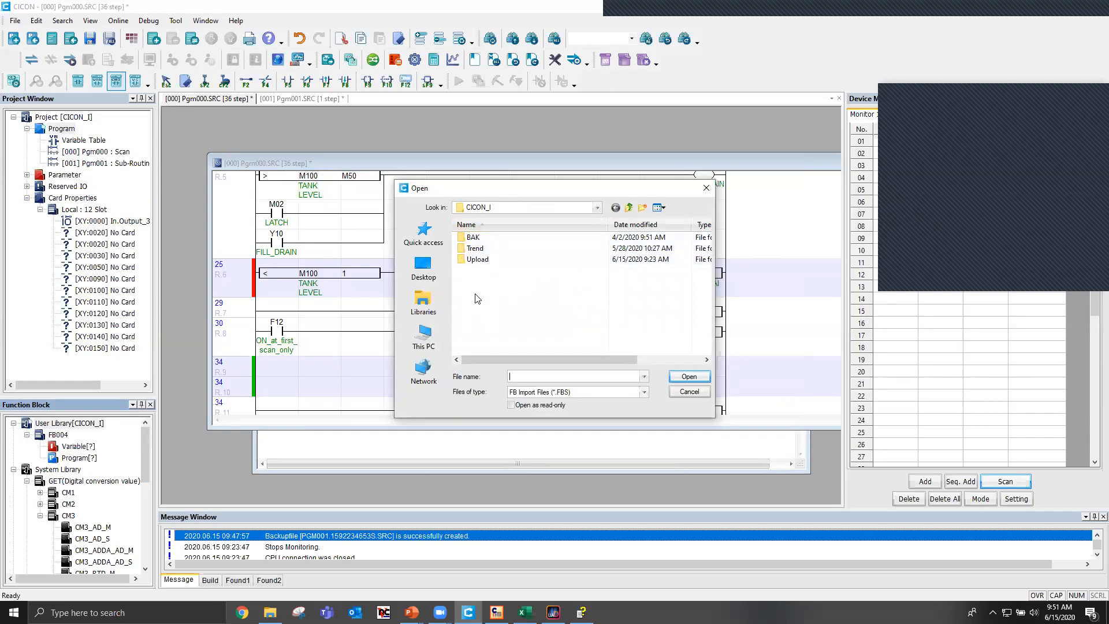
double_click(492, 249)
left_click(628, 209)
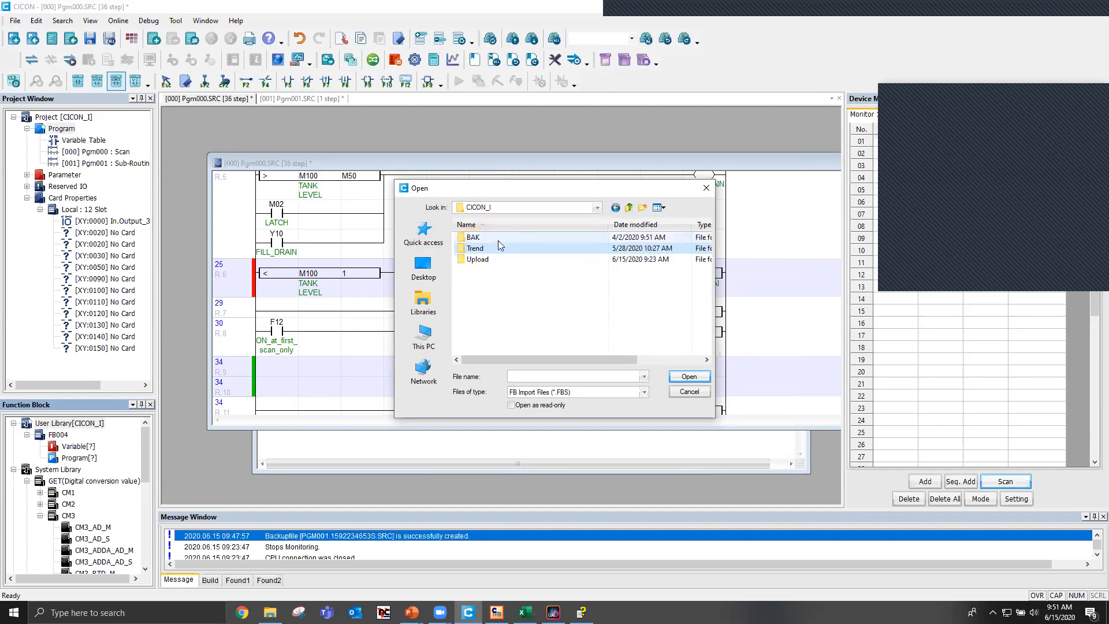
double_click(497, 238)
double_click(550, 249)
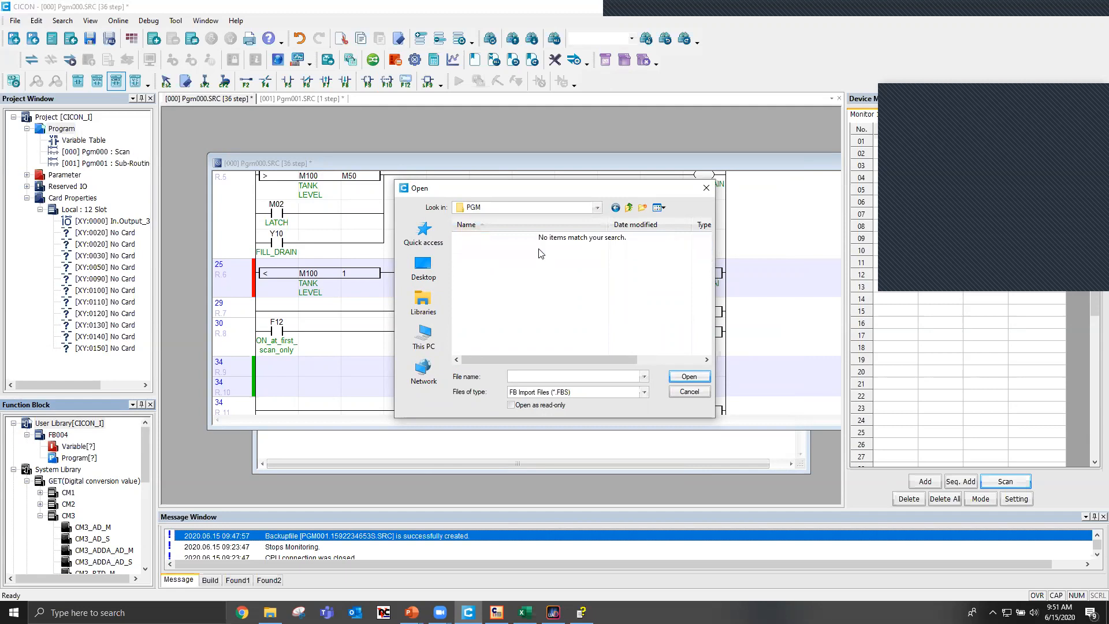
left_click(616, 208)
double_click(549, 239)
left_click(628, 208)
left_click(628, 207)
double_click(501, 260)
left_click(705, 187)
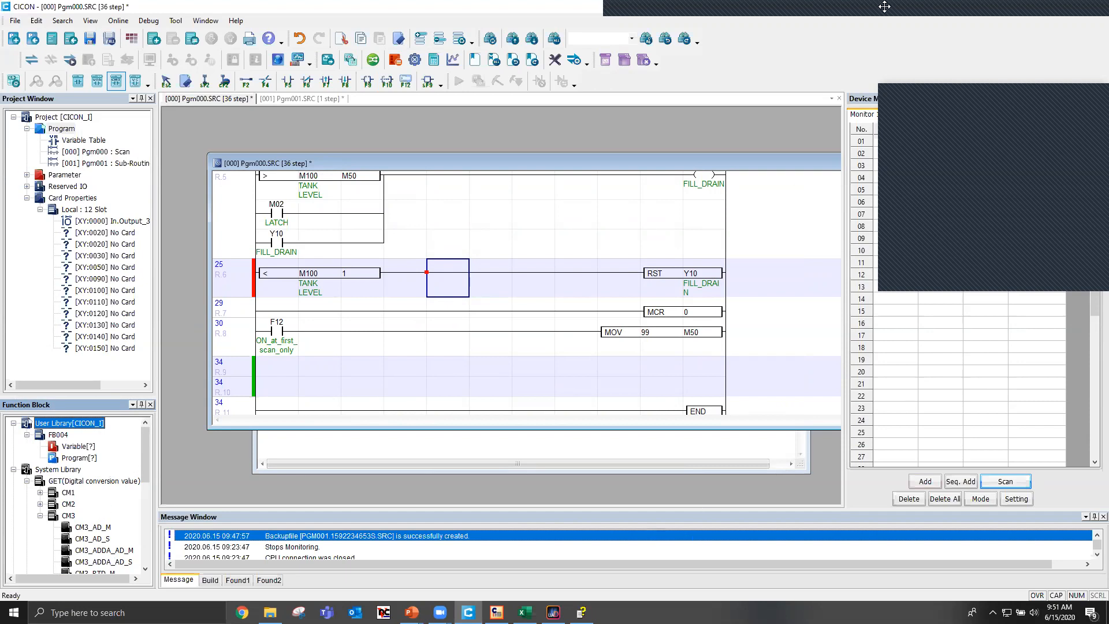
left_click(1091, 16)
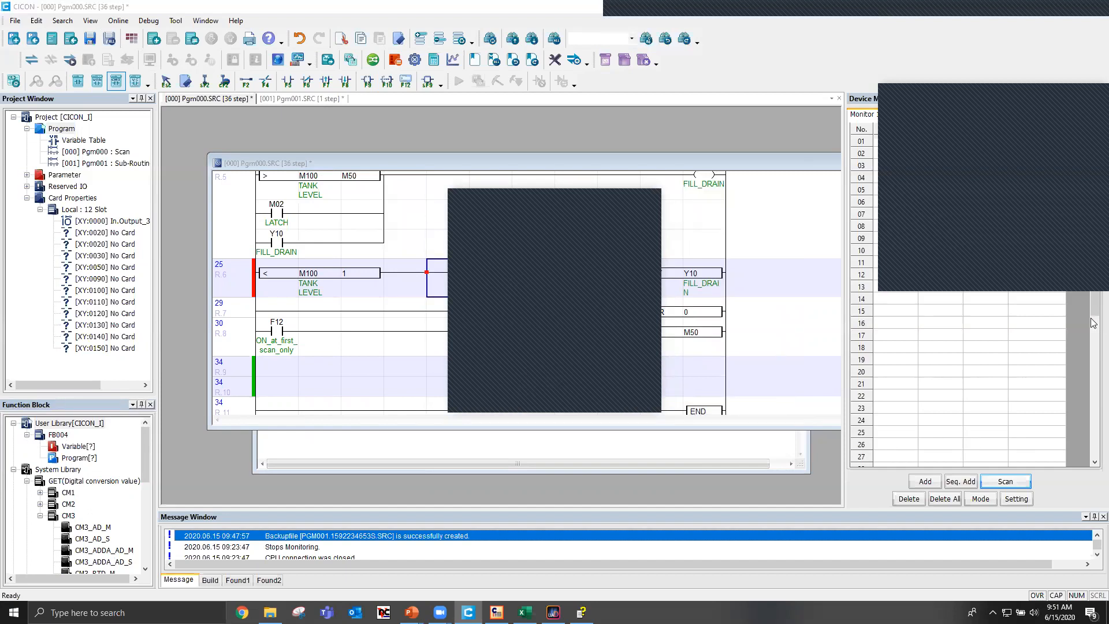
key("Caps_Lock")
left_click(117, 21)
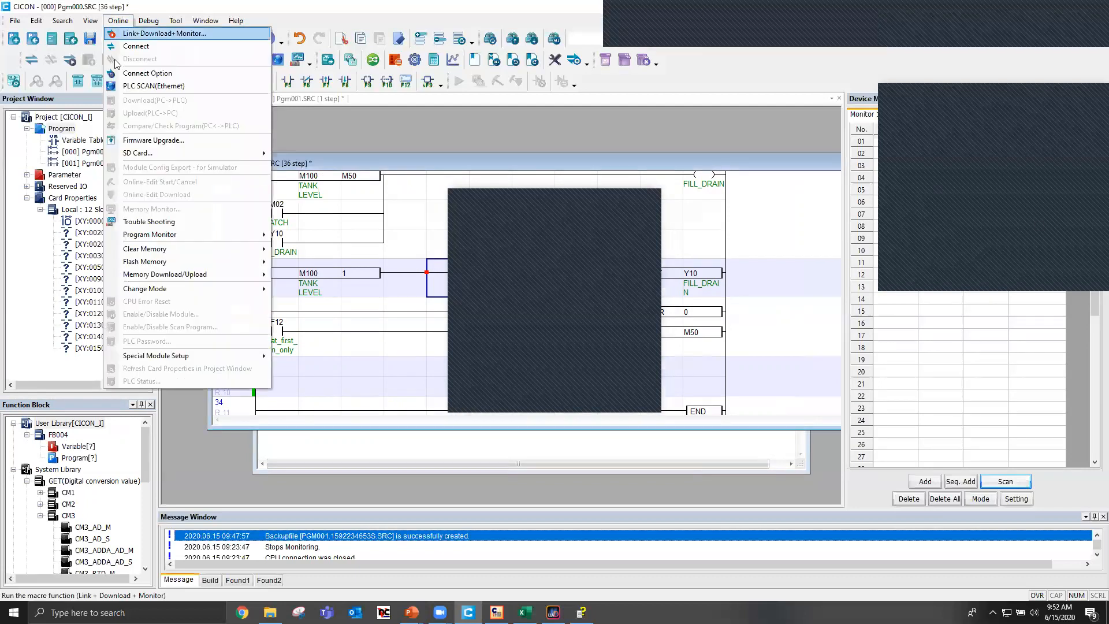
- Open the PLC parameters and enable the Watch Dog Timer, entering a trial period of 1 ms
left_click(27, 175)
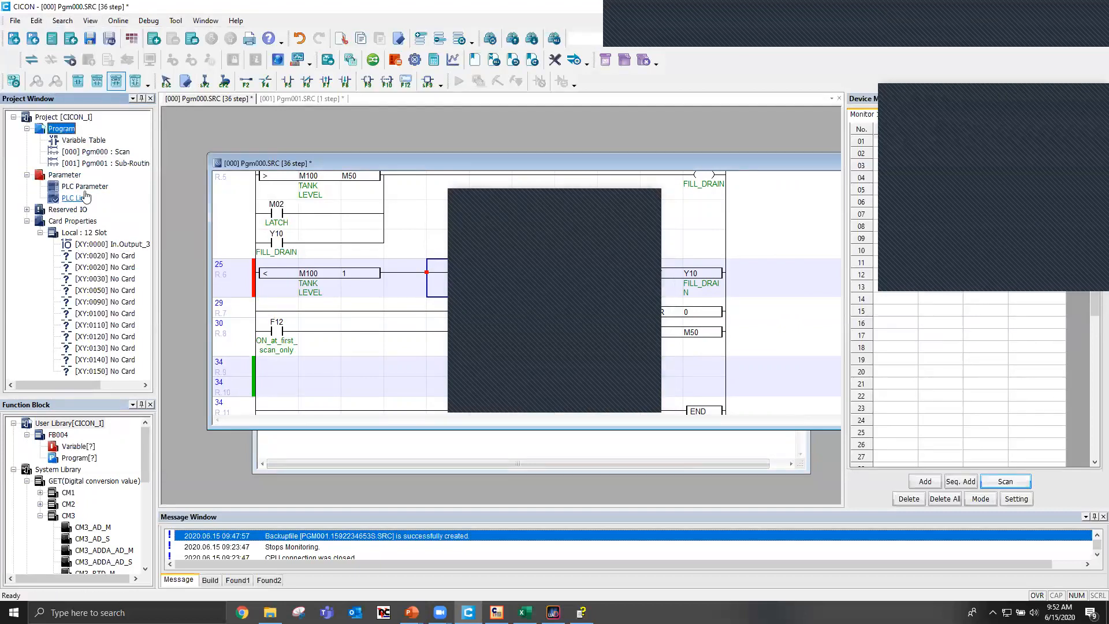
double_click(85, 186)
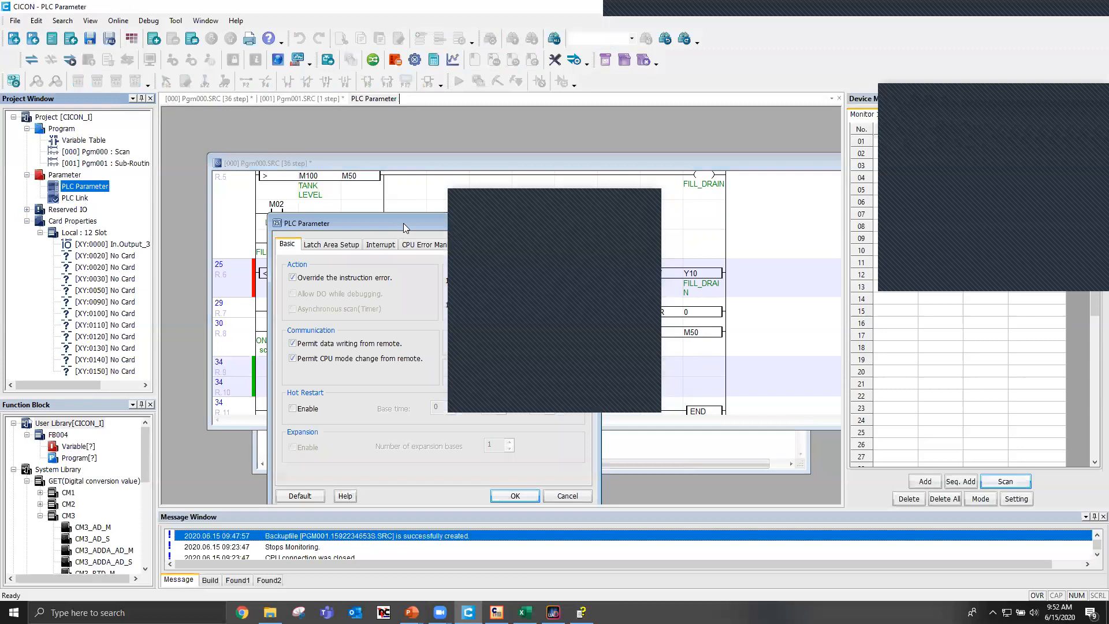
left_click_drag(403, 223, 258, 105)
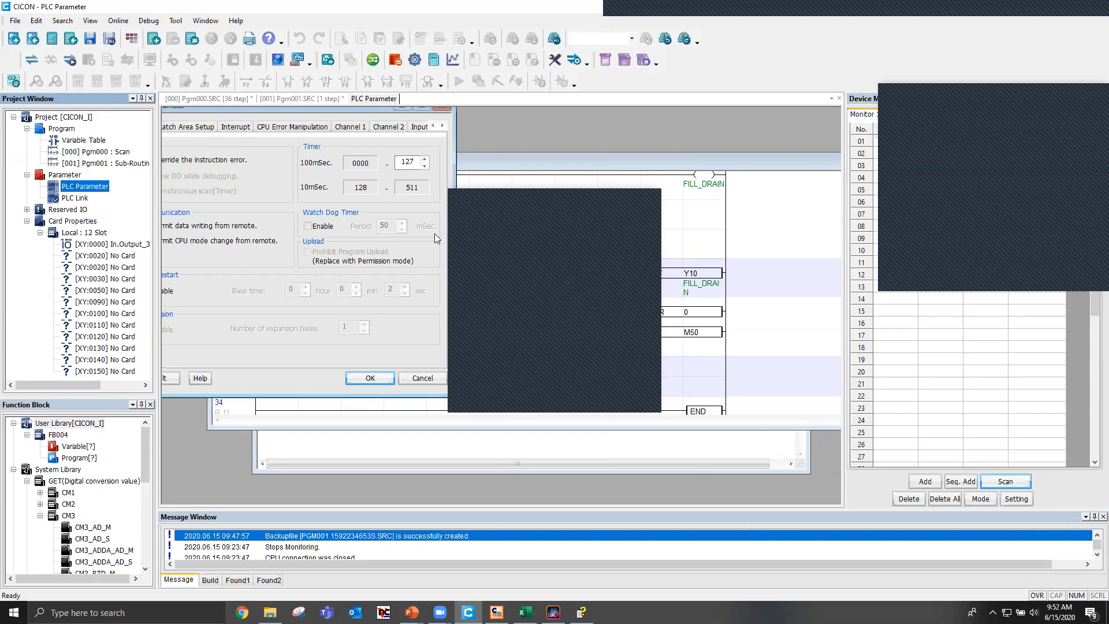
left_click(322, 226)
double_click(384, 225)
type("1")
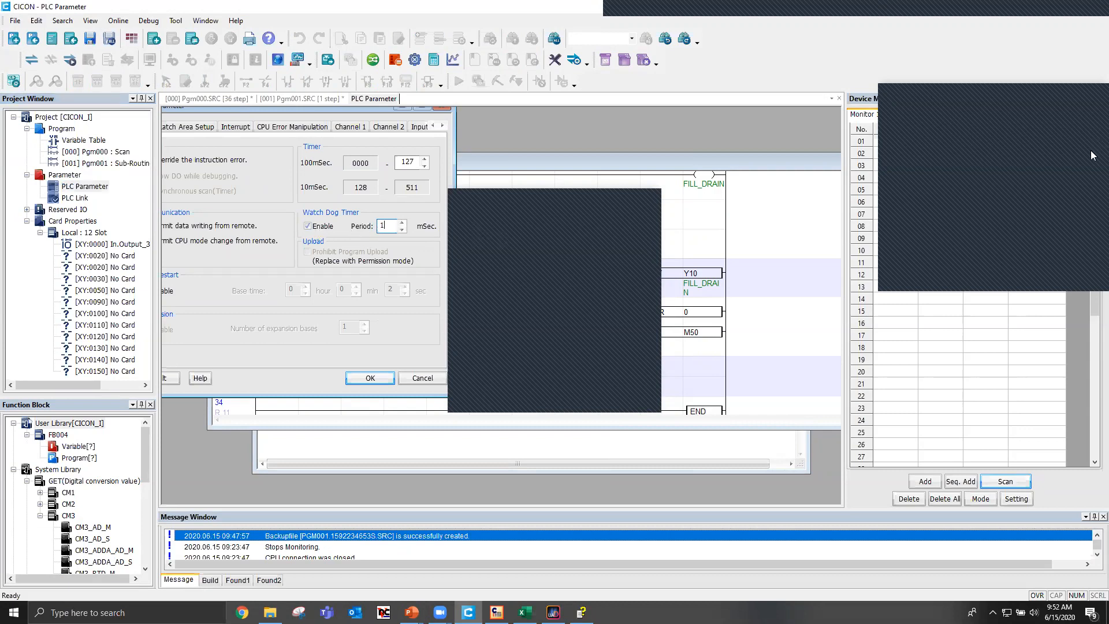
- Set the Watch Dog Timer period to 50 ms, and close the PLC parameters with the timer disabled again
left_click(329, 226)
left_click(334, 227)
double_click(381, 226)
type("50")
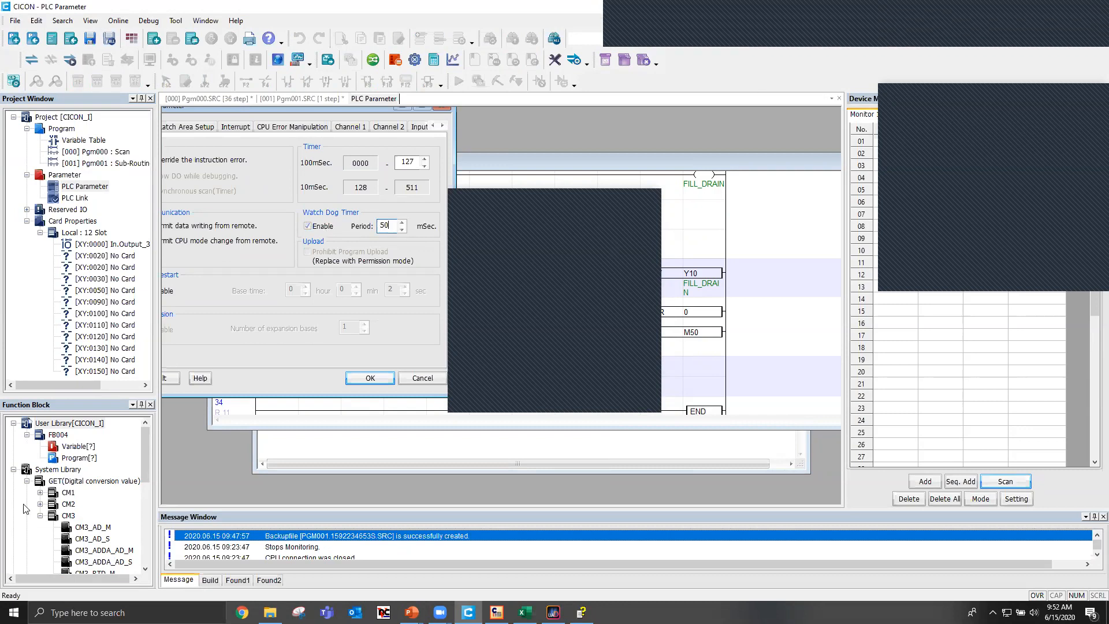
left_click(323, 229)
left_click(440, 109)
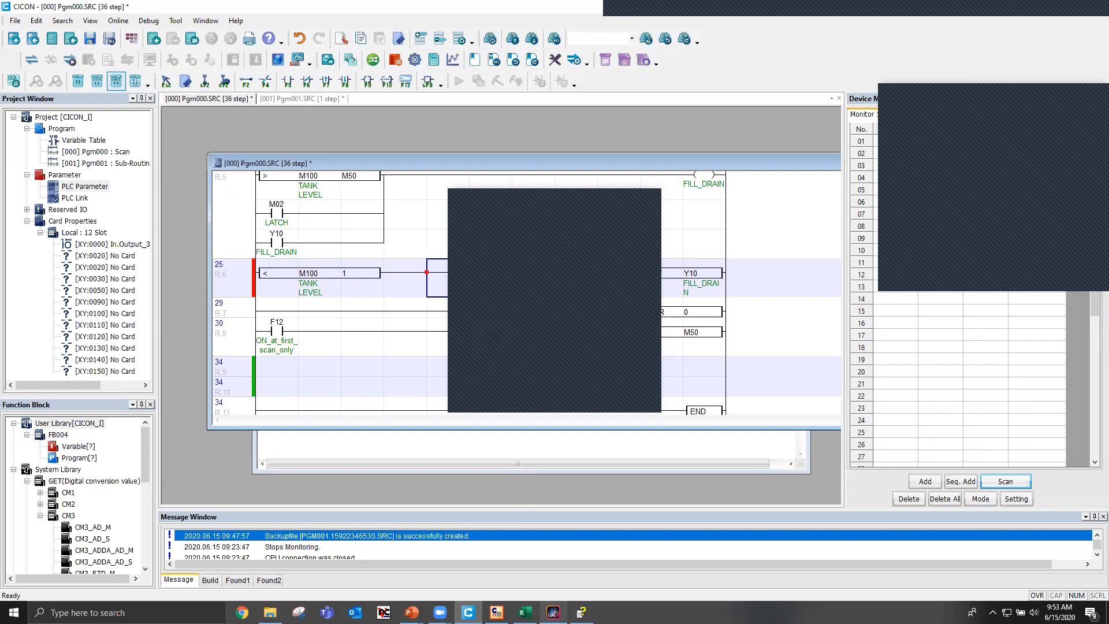
- Switch to CimonD and review the SIMULATOR I/O device and its new-station settings, leaving without adding a station
left_click(553, 612)
left_click(832, 55)
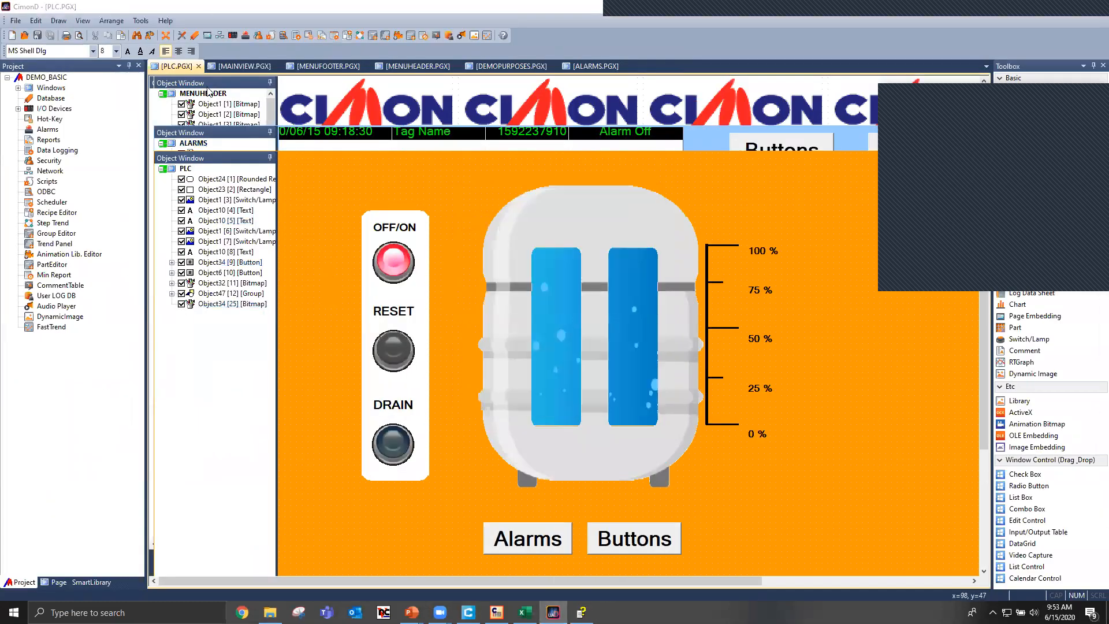
left_click(18, 108)
double_click(69, 118)
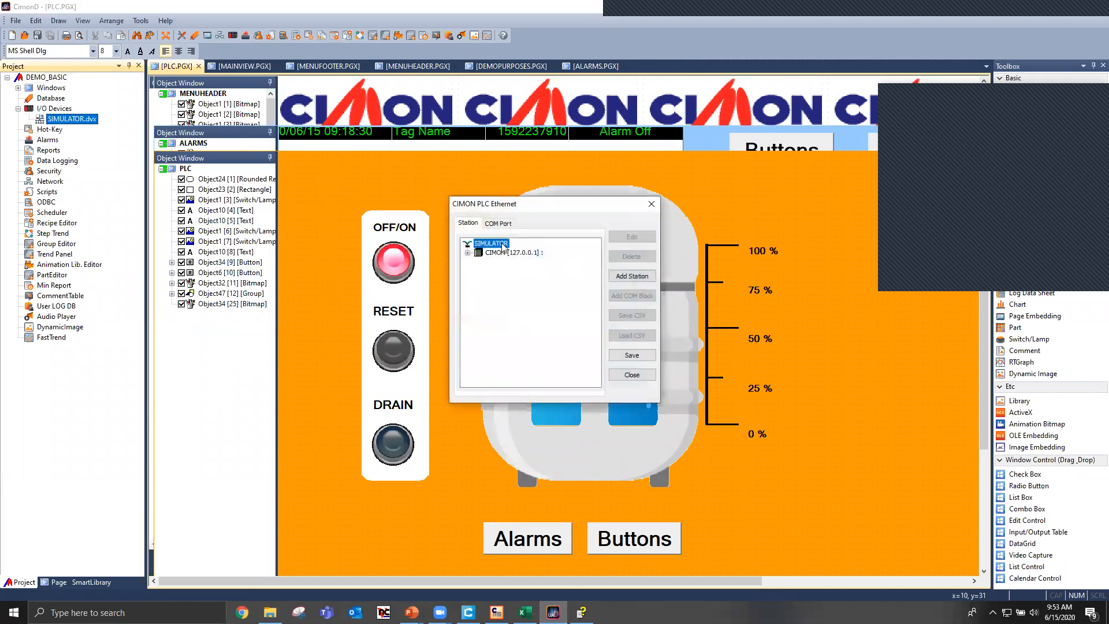
left_click(632, 276)
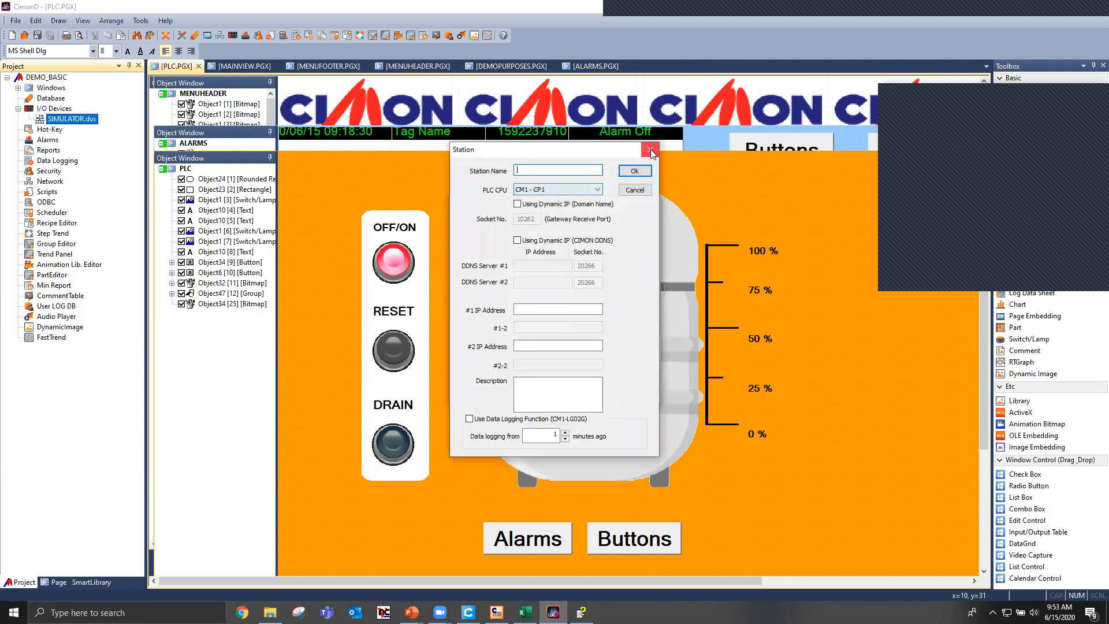
left_click(650, 150)
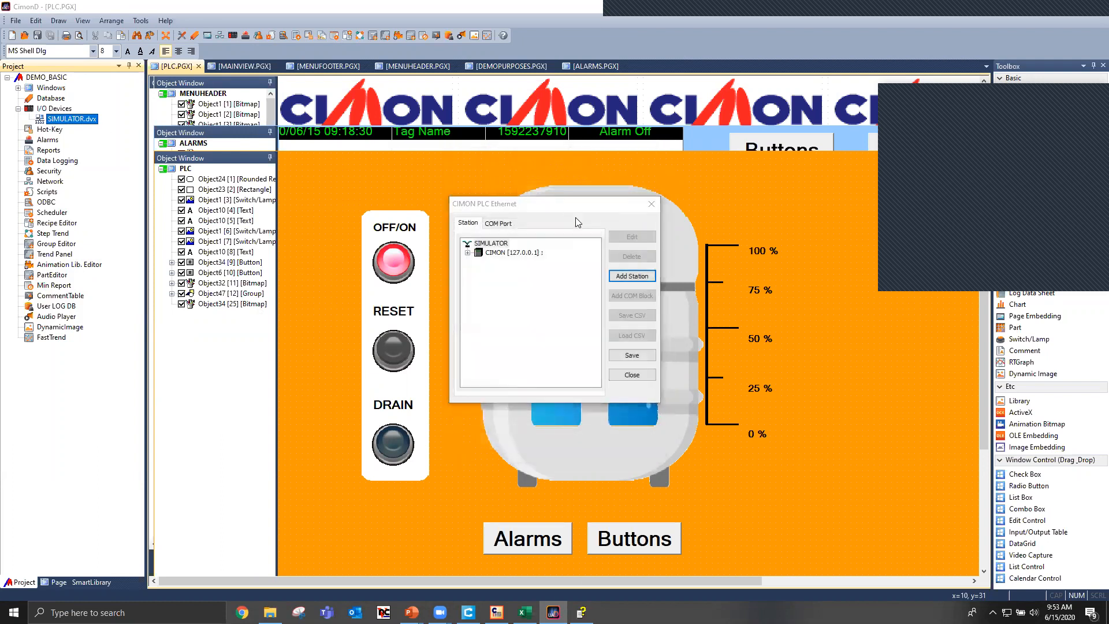
left_click(651, 203)
- Add a MODICON Modbus TCP I/O device named modbustcp to the DEMO_BASIC project
double_click(55, 110)
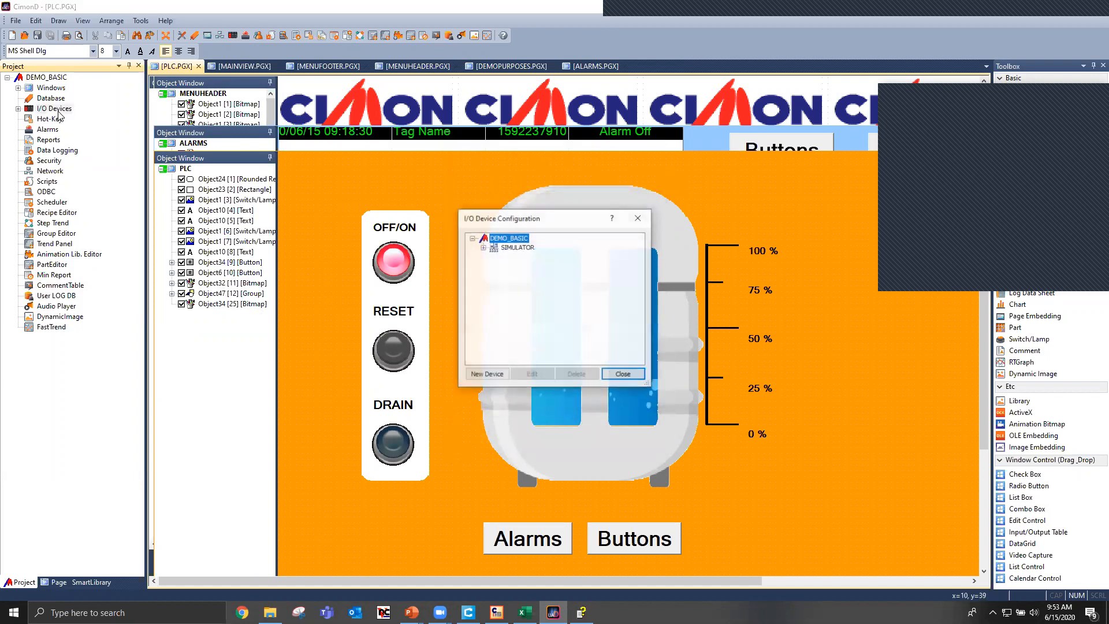
left_click(491, 374)
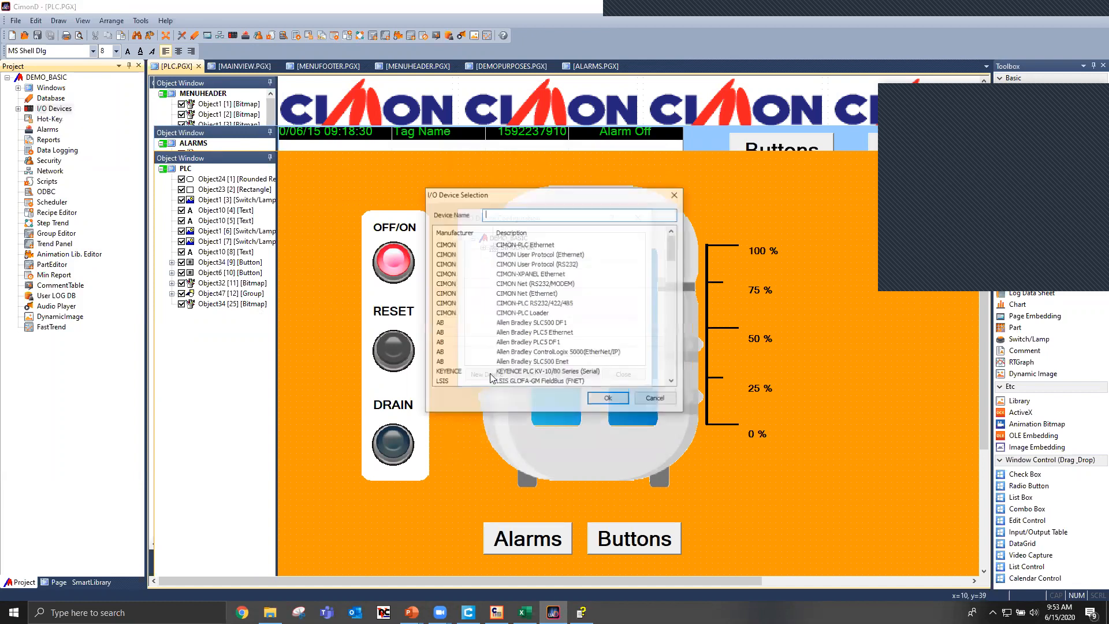
scroll(532, 264, "down", 5)
scroll(532, 264, "down", 10)
scroll(532, 264, "down", 5)
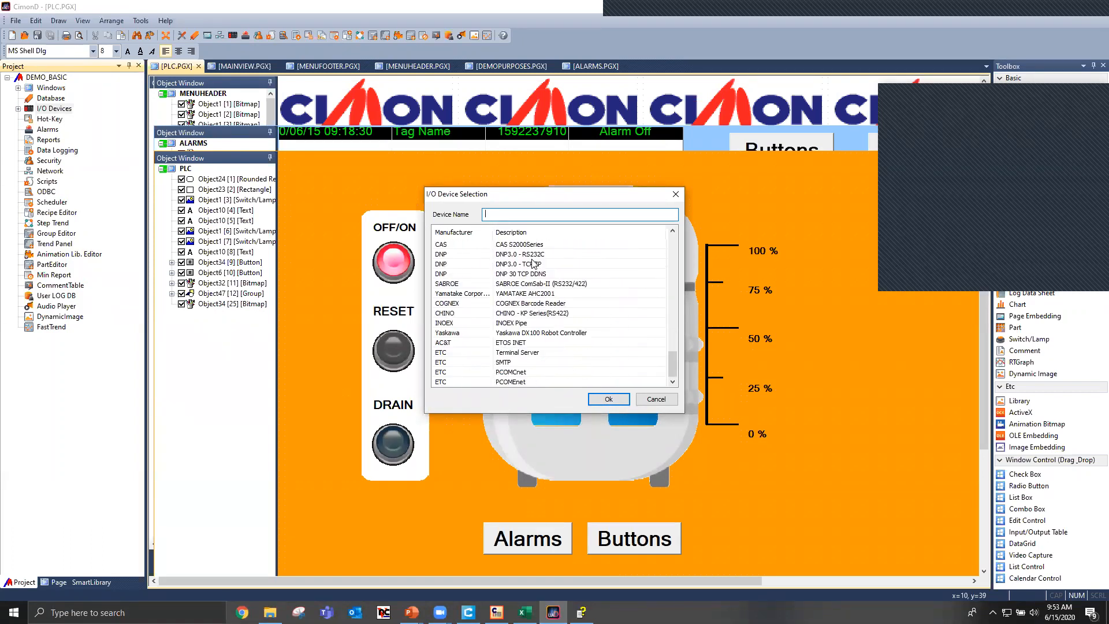
scroll(533, 264, "up", 5)
scroll(532, 264, "up", 6)
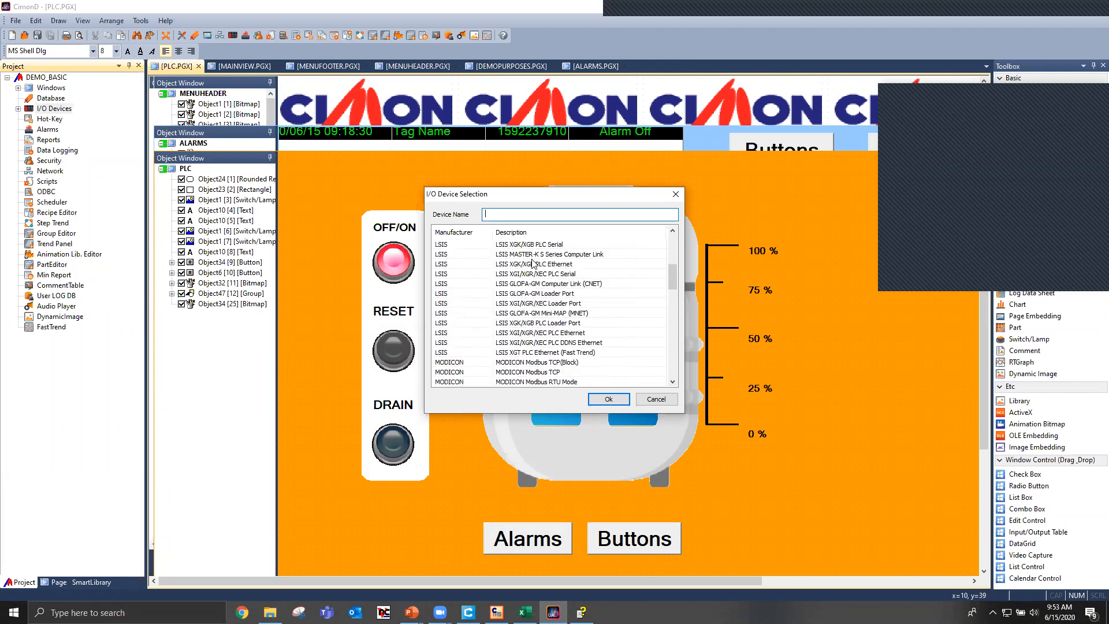
scroll(532, 264, "down", 2)
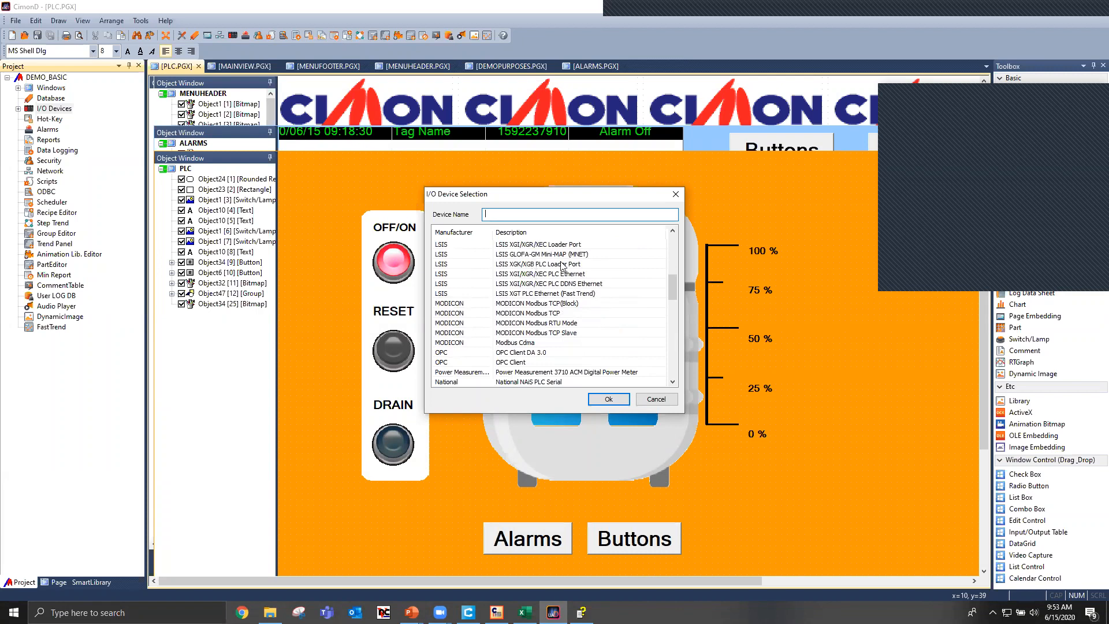
left_click(525, 314)
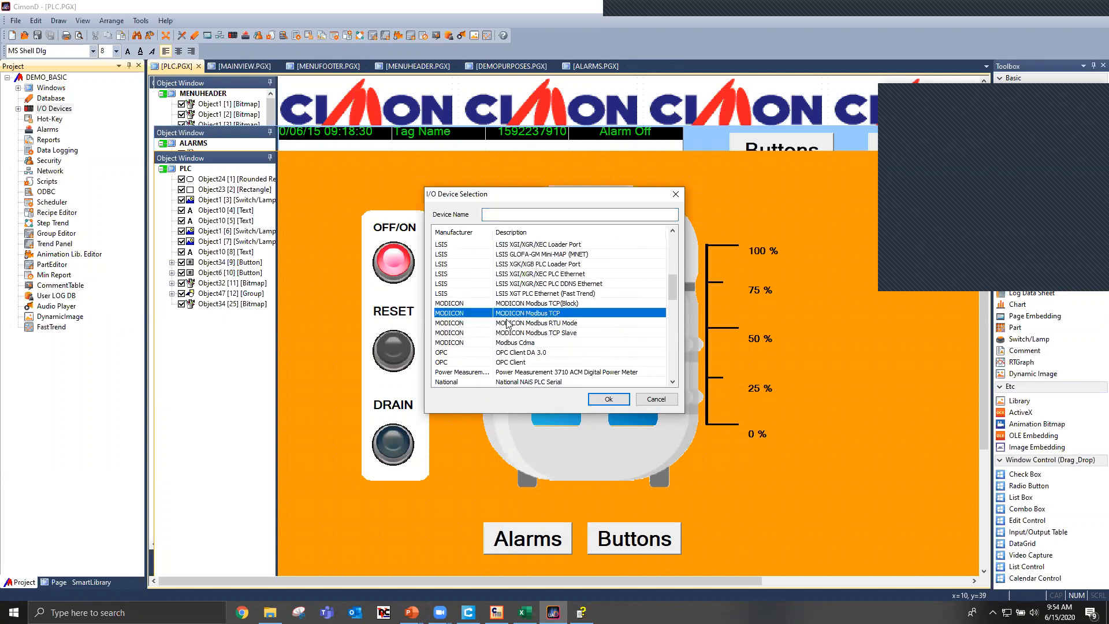
left_click(541, 216)
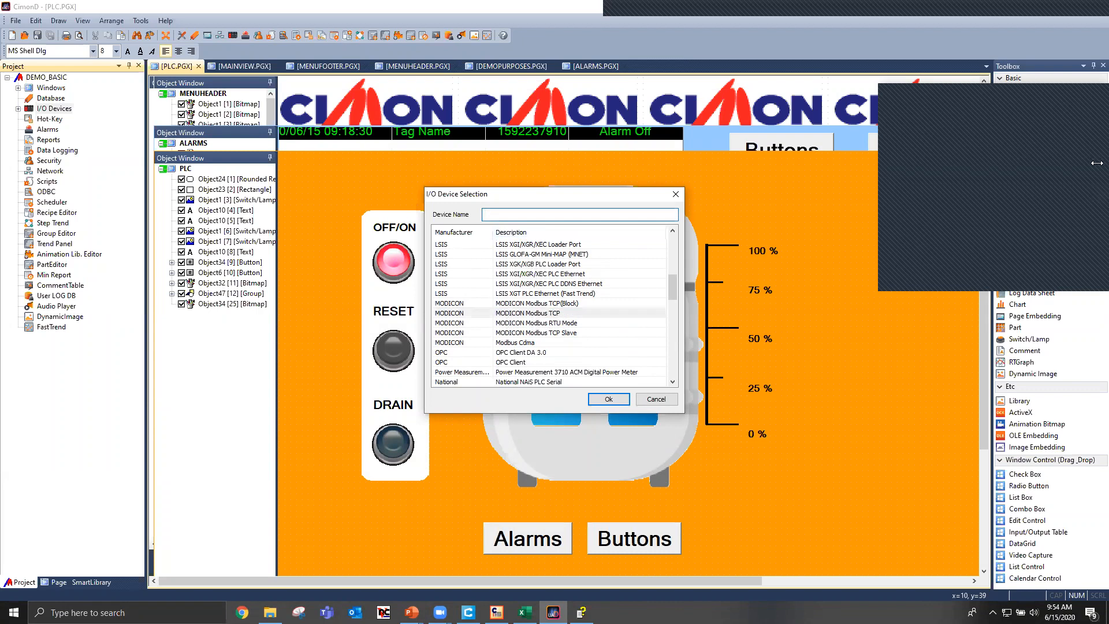
type("modbustcp")
left_click(608, 400)
- Add a MODBUS TCP station named SENSOR to modbustcp, with station number 1 and IP address 192.168.0.45
left_click(625, 273)
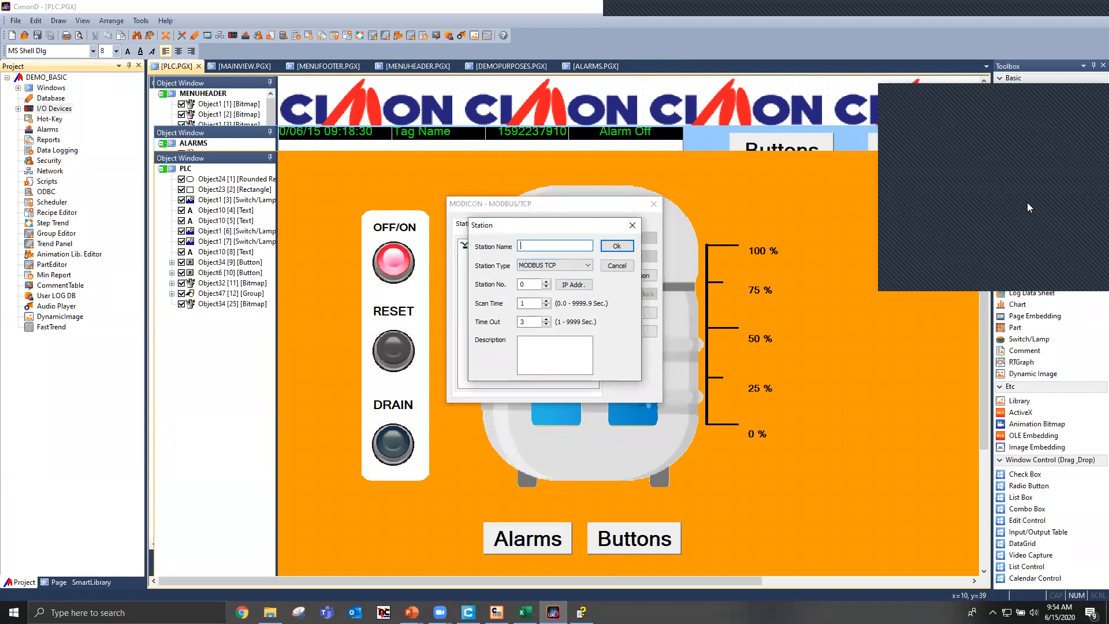
type("SENSOR")
double_click(532, 282)
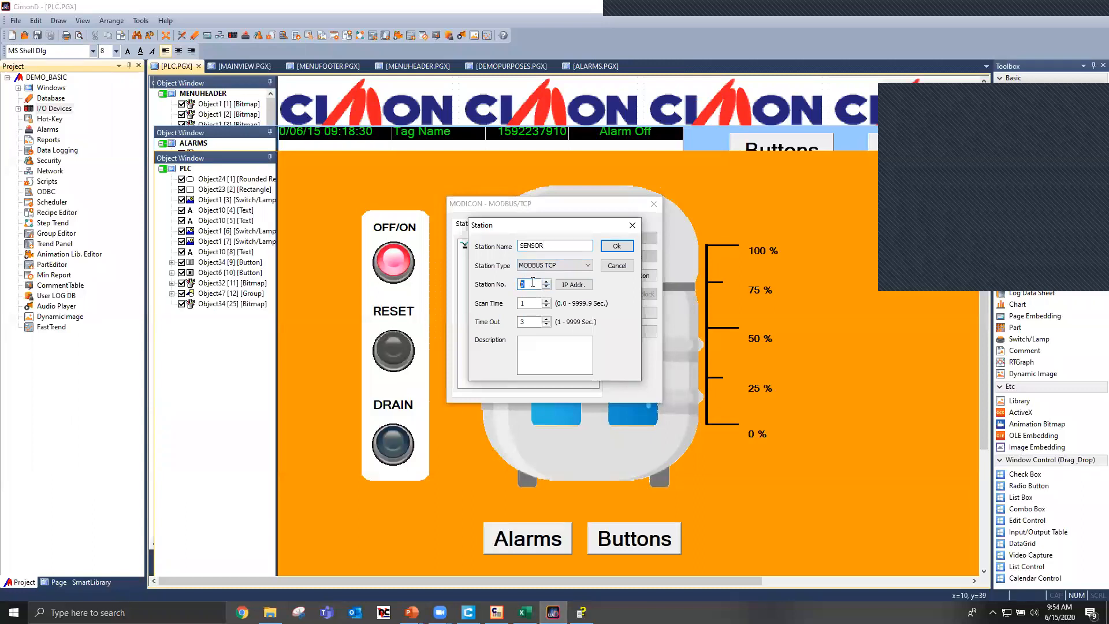
left_click(573, 284)
type("192.1")
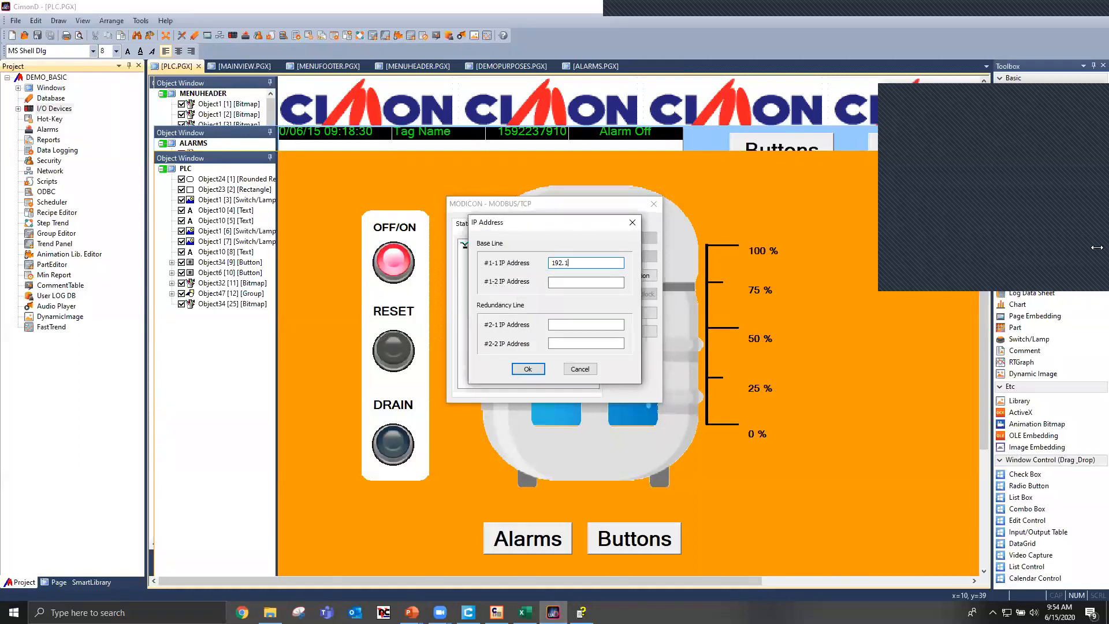
type("68.0.45")
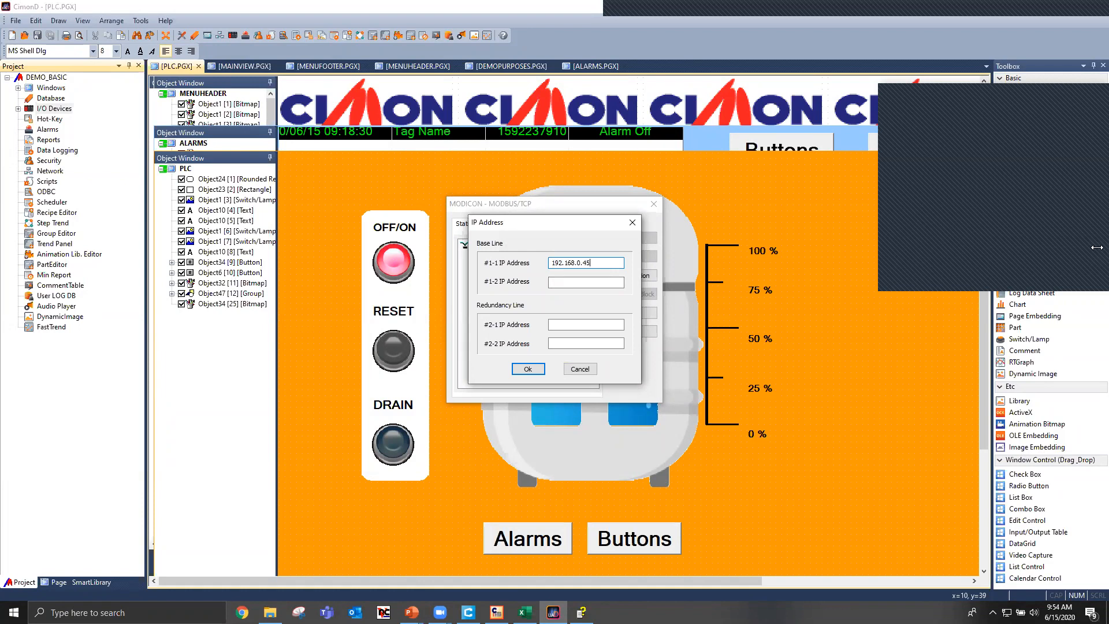
left_click(538, 371)
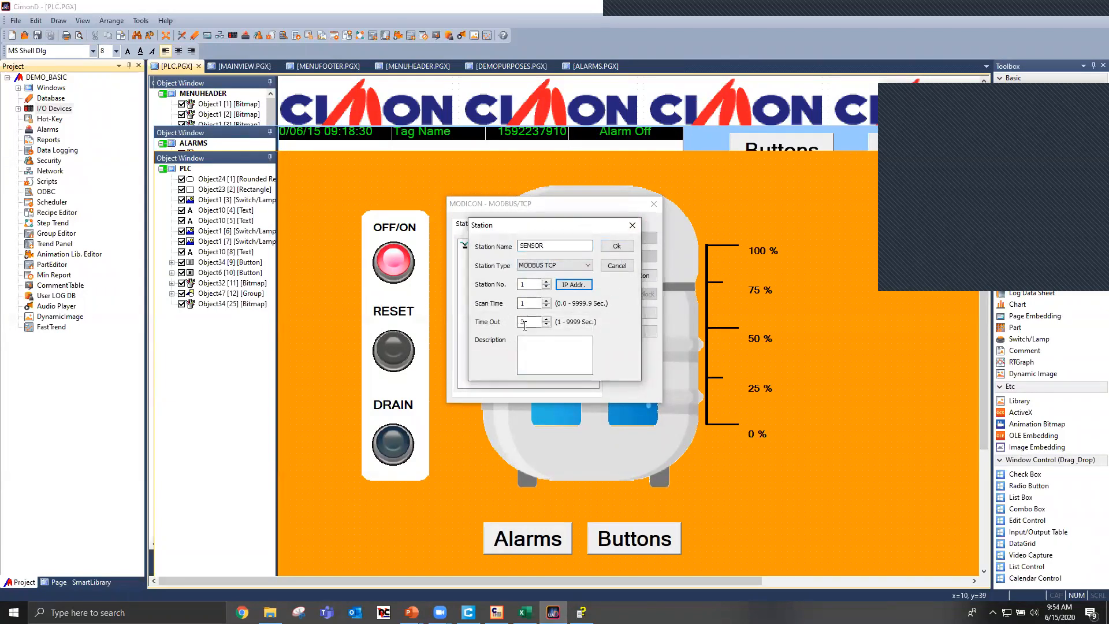
left_click(617, 246)
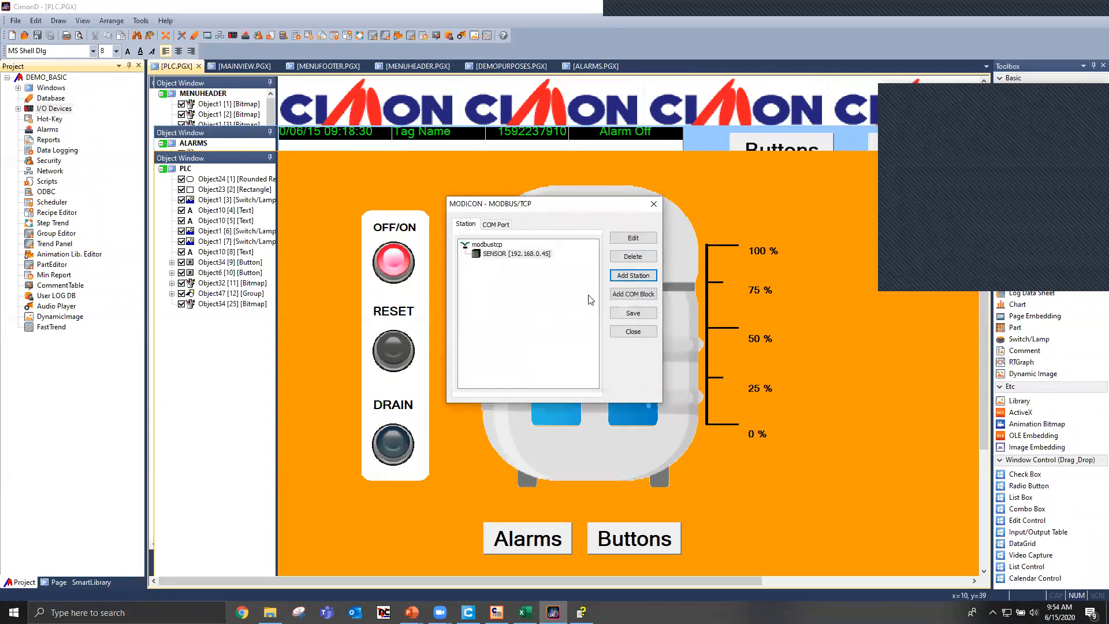
- Set up a COM block for the SENSOR station with address type 0 and address 0, reviewing the other address types
left_click(635, 297)
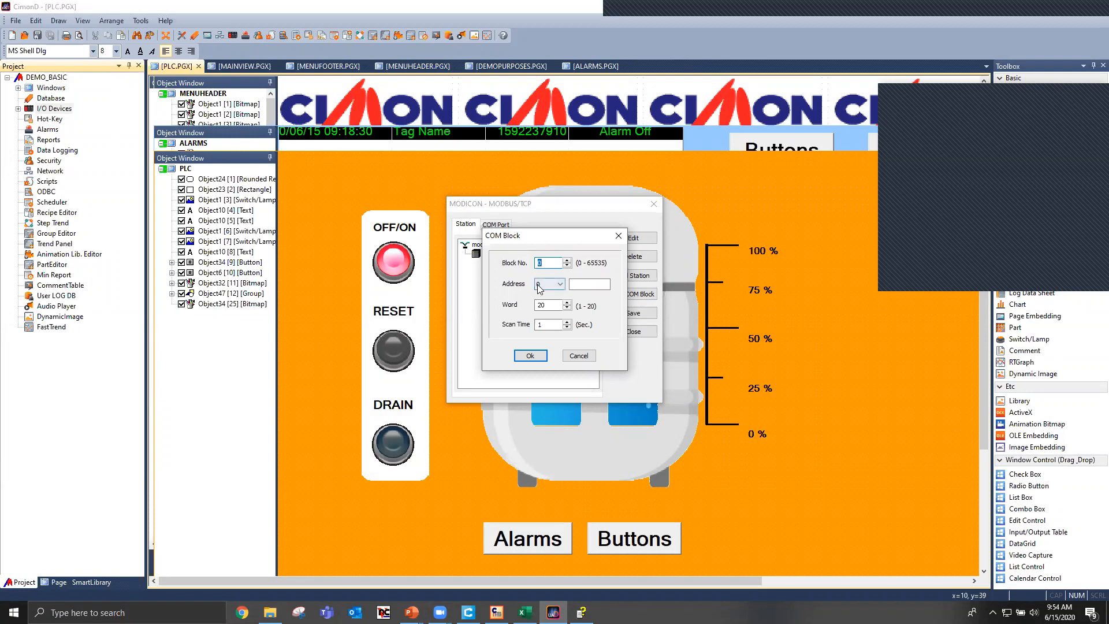
left_click(540, 286)
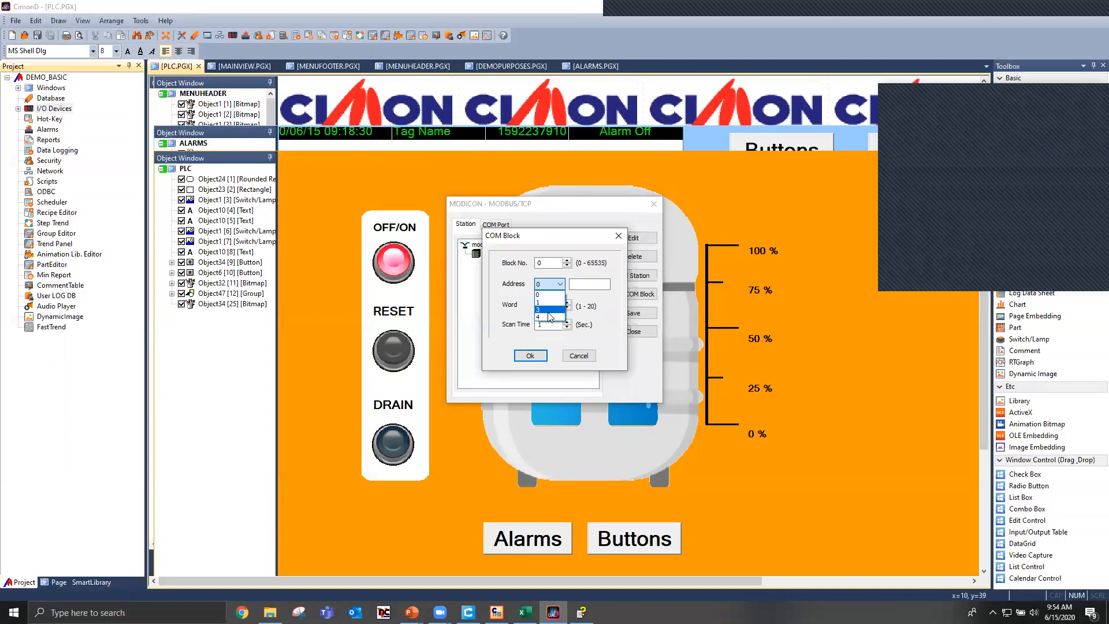
left_click(575, 284)
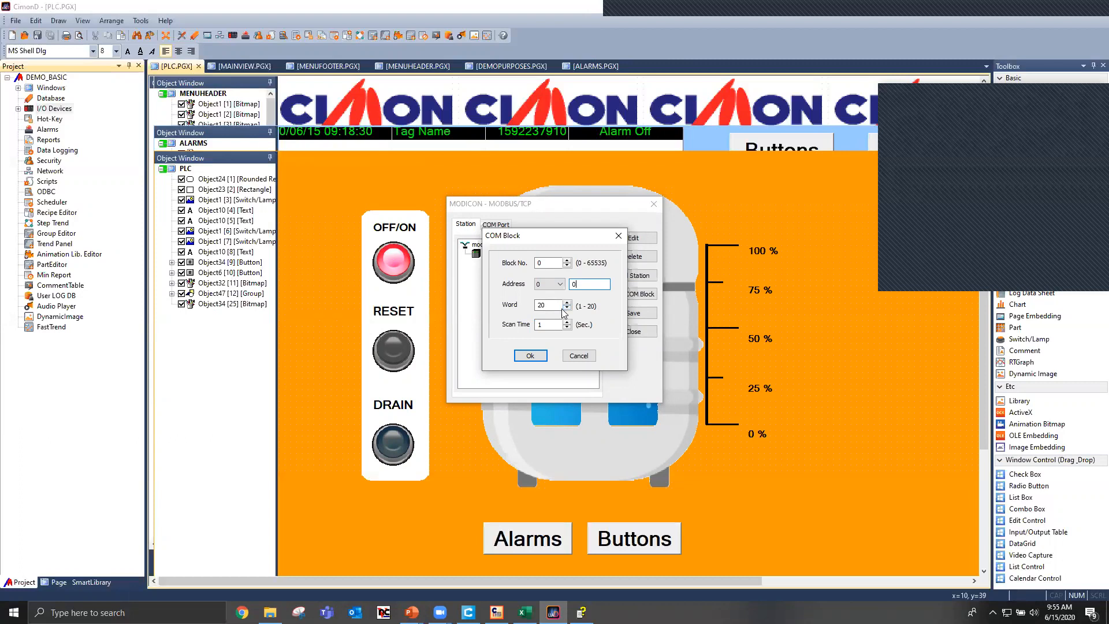
left_click(552, 284)
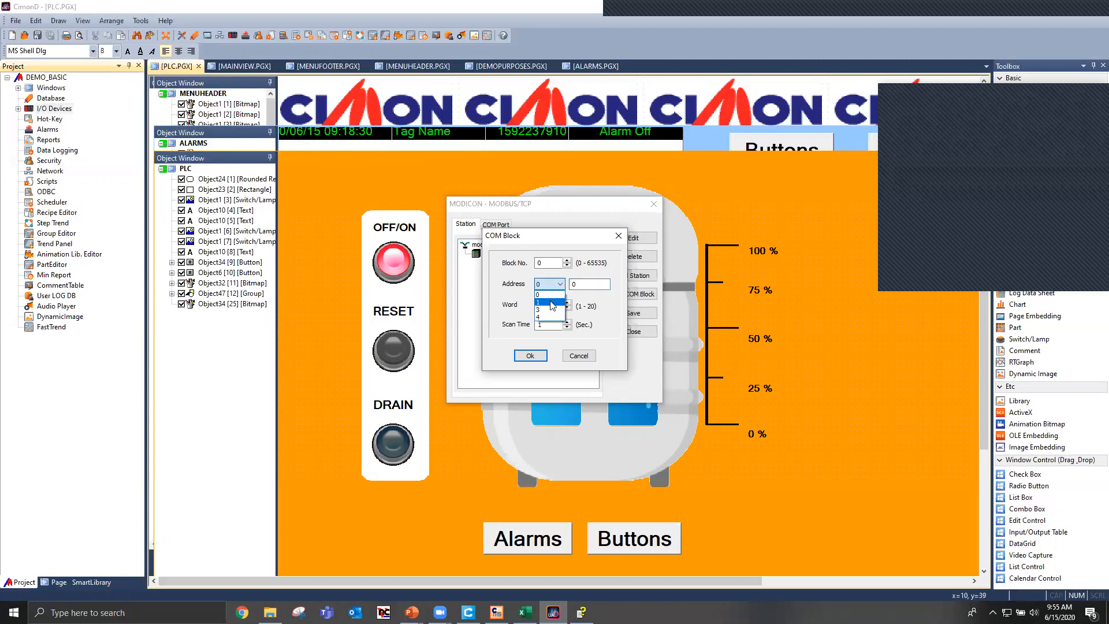
left_click(604, 299)
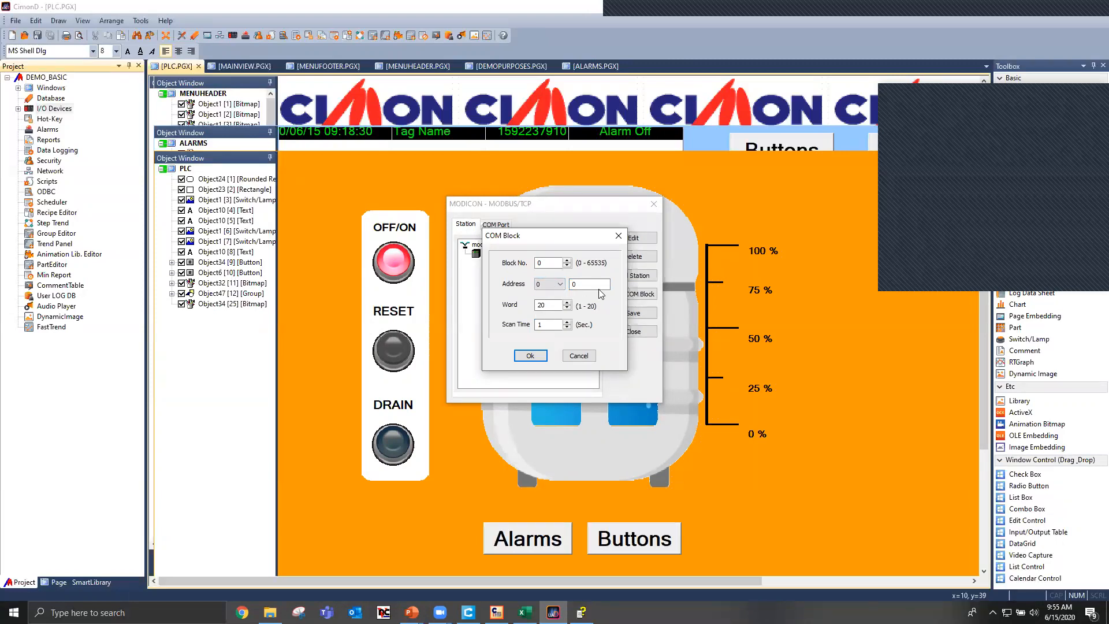
left_click(551, 284)
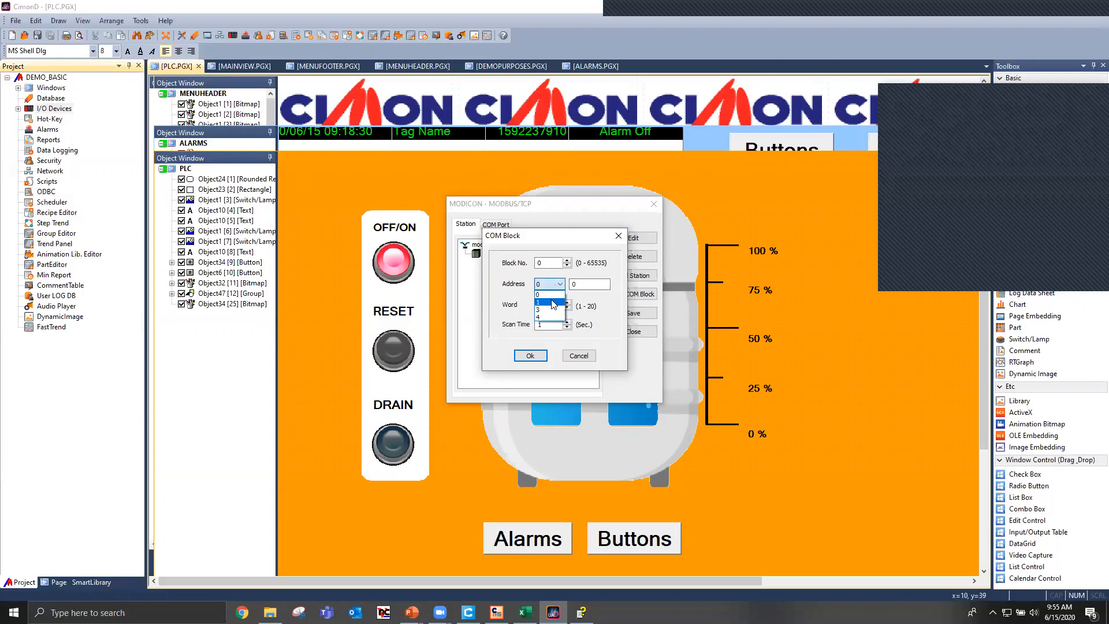
left_click(623, 313)
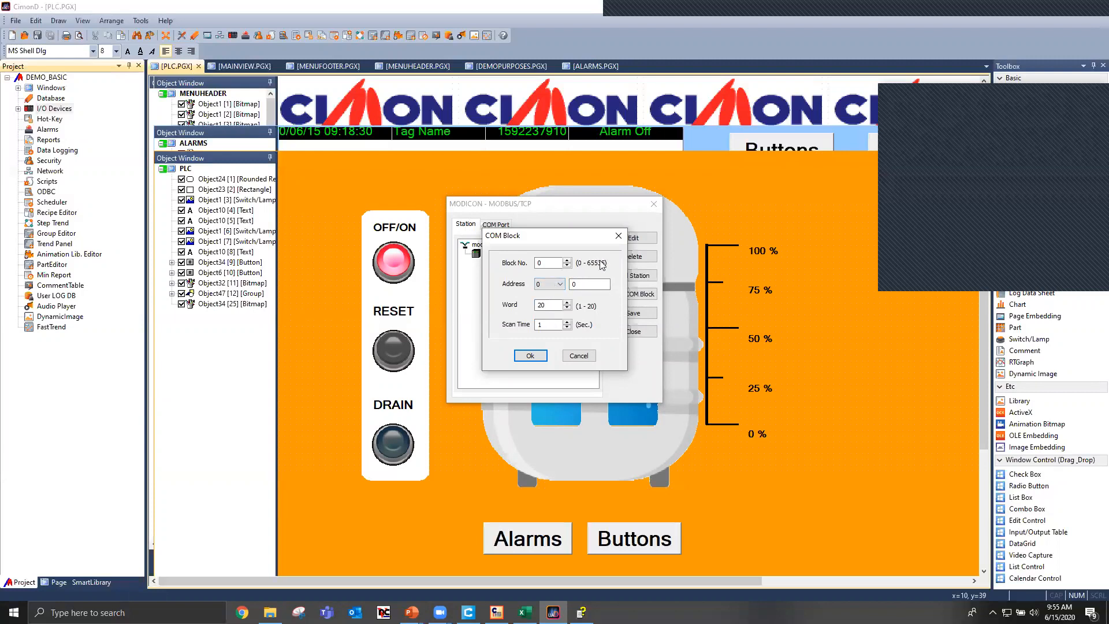
- Try to add the COM block to the SENSOR station with address 000
left_click(529, 355)
left_click(578, 338)
type("000")
left_click(530, 355)
key("Return")
- Try to add the COM block with address type 1, discard it, and check the SENSOR station's settings
left_click(560, 287)
left_click(560, 287)
left_click(560, 286)
left_click(552, 302)
left_click(530, 356)
left_click(583, 330)
key("BackSpace")
left_click(530, 355)
left_click(582, 359)
left_click(619, 236)
double_click(530, 257)
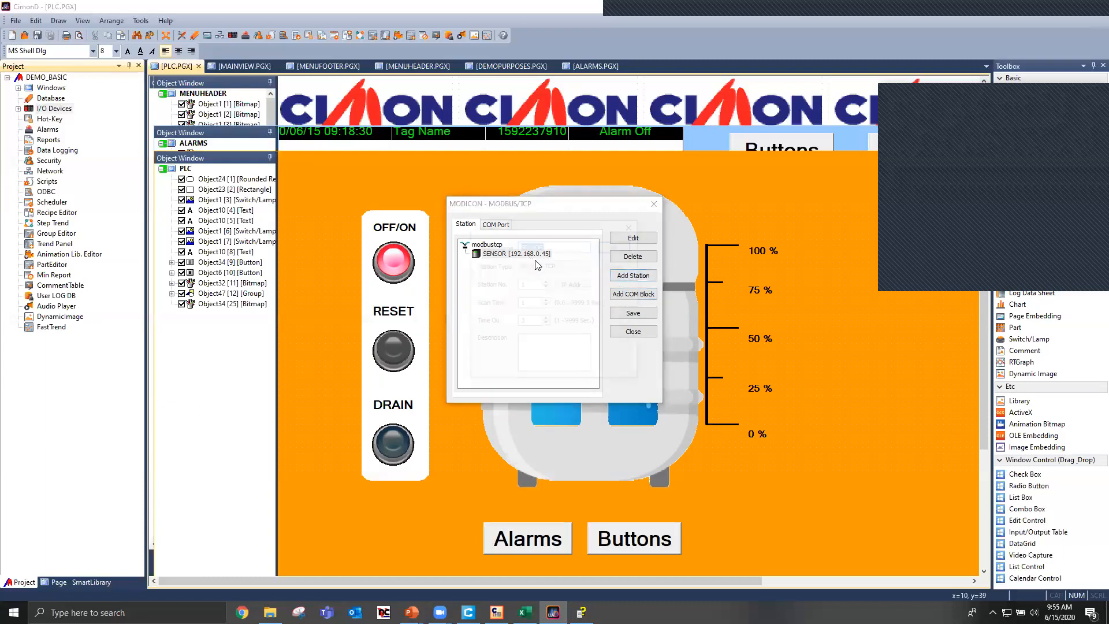
left_click(632, 225)
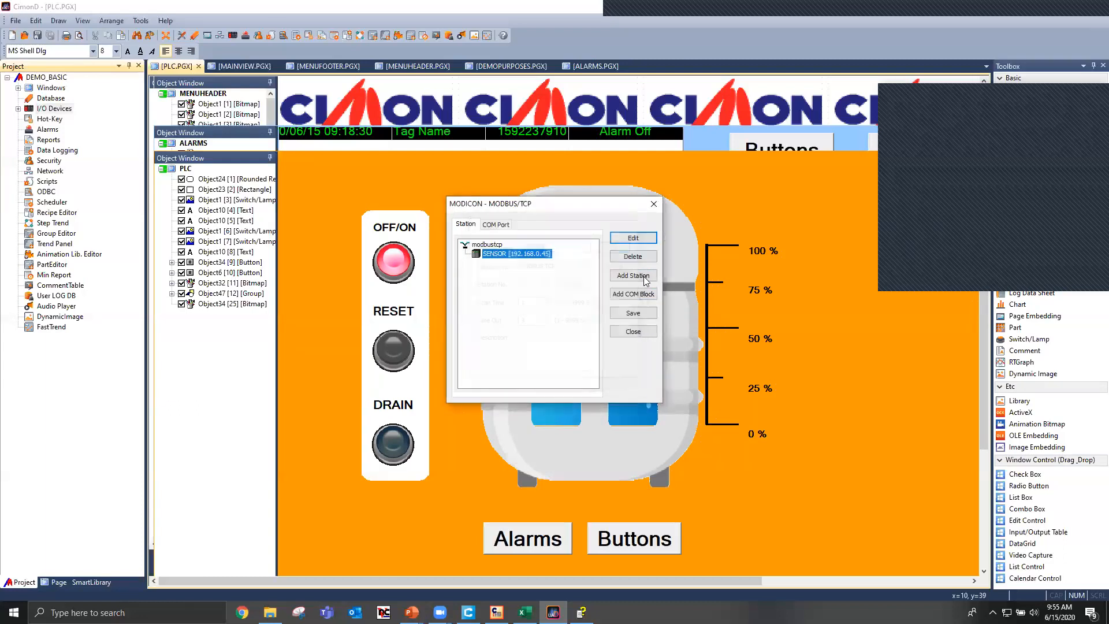
- Try to add a new COM block to the SENSOR station with address type 0 and address 00
left_click(645, 296)
left_click(549, 284)
left_click(547, 295)
left_click(589, 283)
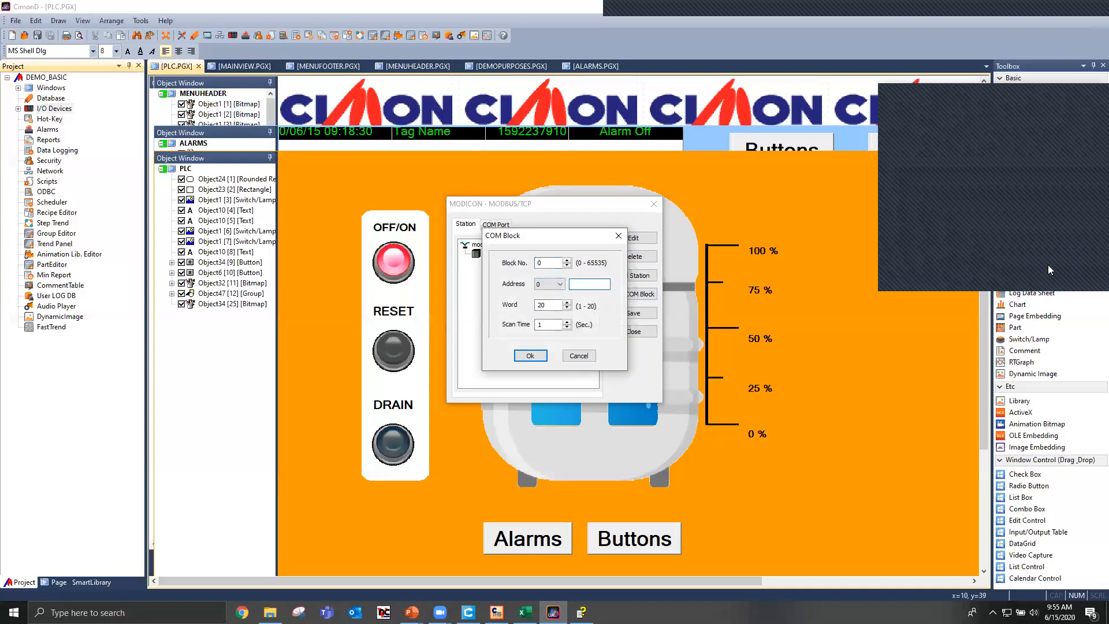
type("00")
key("Return")
key("Return")
key("Tab")
- Try to add the COM block with 19 words and address type 3, and cancel it
left_click(567, 308)
left_click(559, 283)
left_click(552, 309)
left_click(530, 355)
left_click(531, 356)
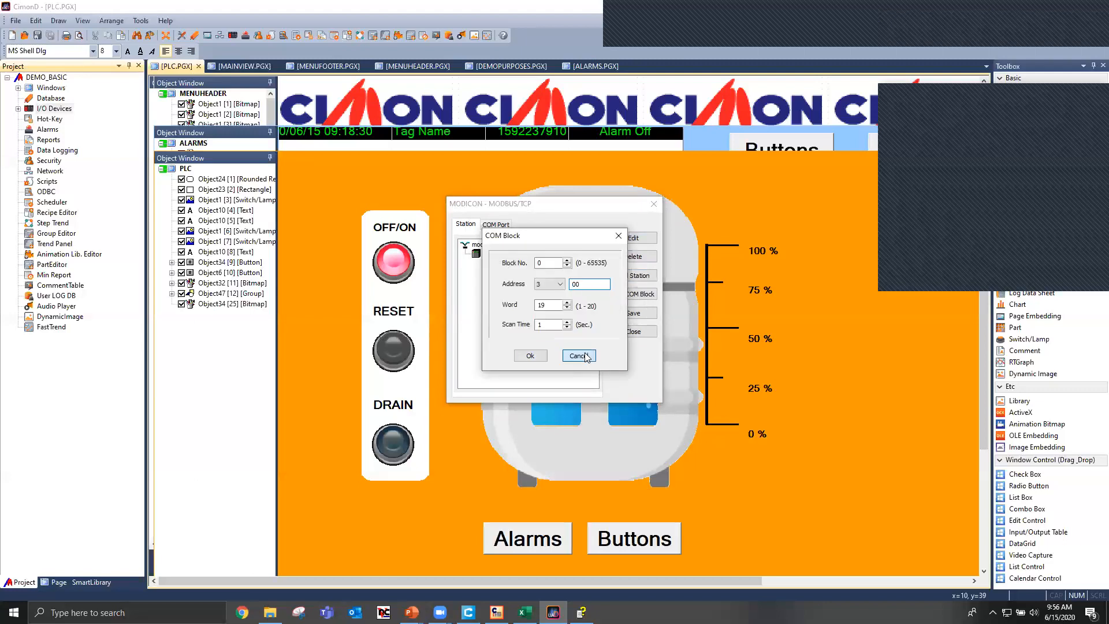
left_click(578, 356)
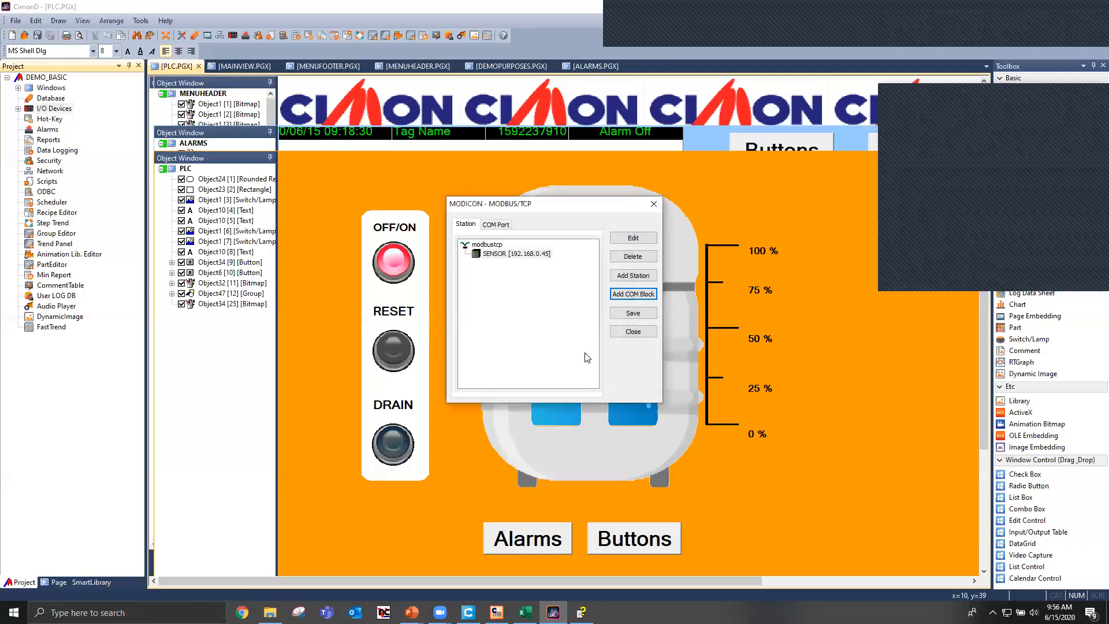
- Add a COM block to the SENSOR station with address type 0 and address 0001
left_click(630, 297)
left_click(554, 284)
left_click(550, 317)
double_click(600, 284)
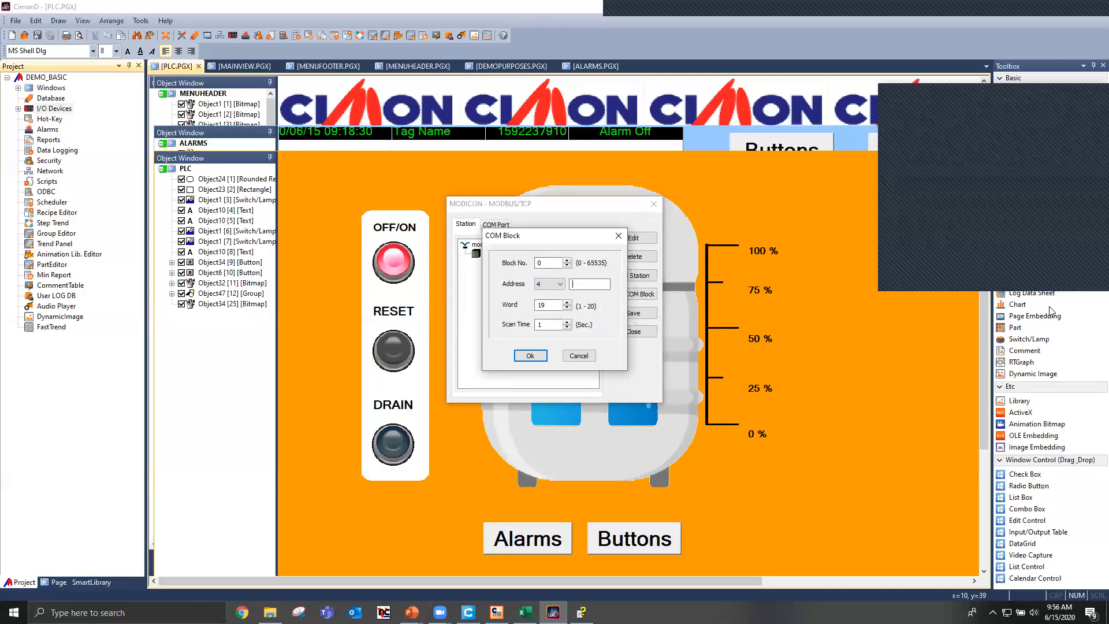
left_click(553, 284)
left_click(548, 293)
key("Return")
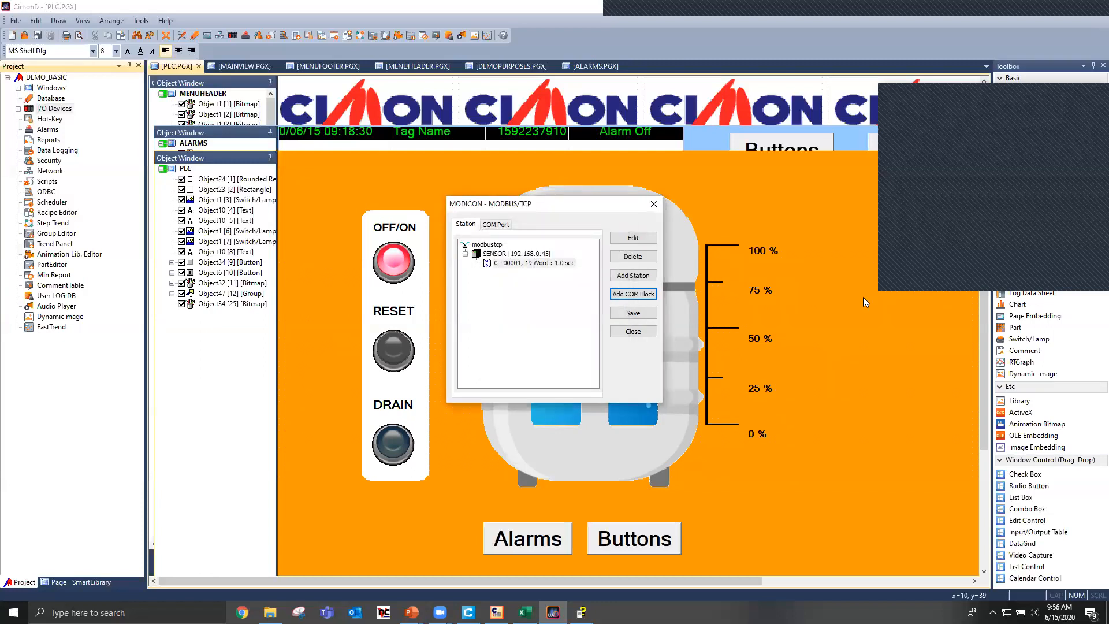
- Add a second COM block to the SENSOR station with address type 1, address 0001 and 20 words
left_click(624, 294)
key("Tab")
key("Tab")
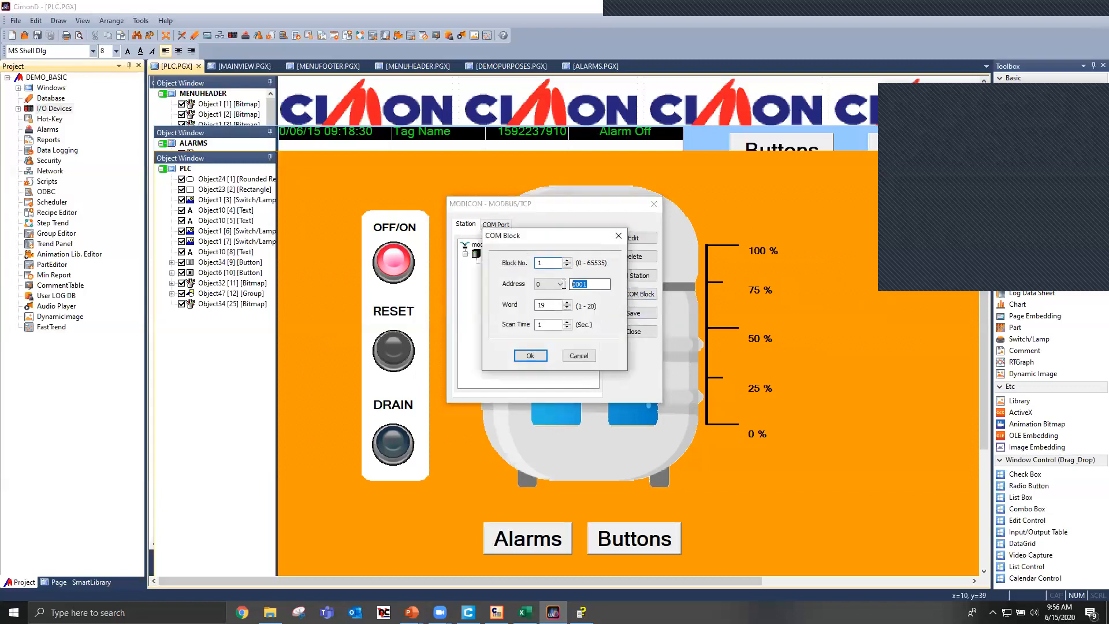
left_click(561, 283)
left_click(546, 300)
double_click(547, 305)
type("20")
left_click(530, 356)
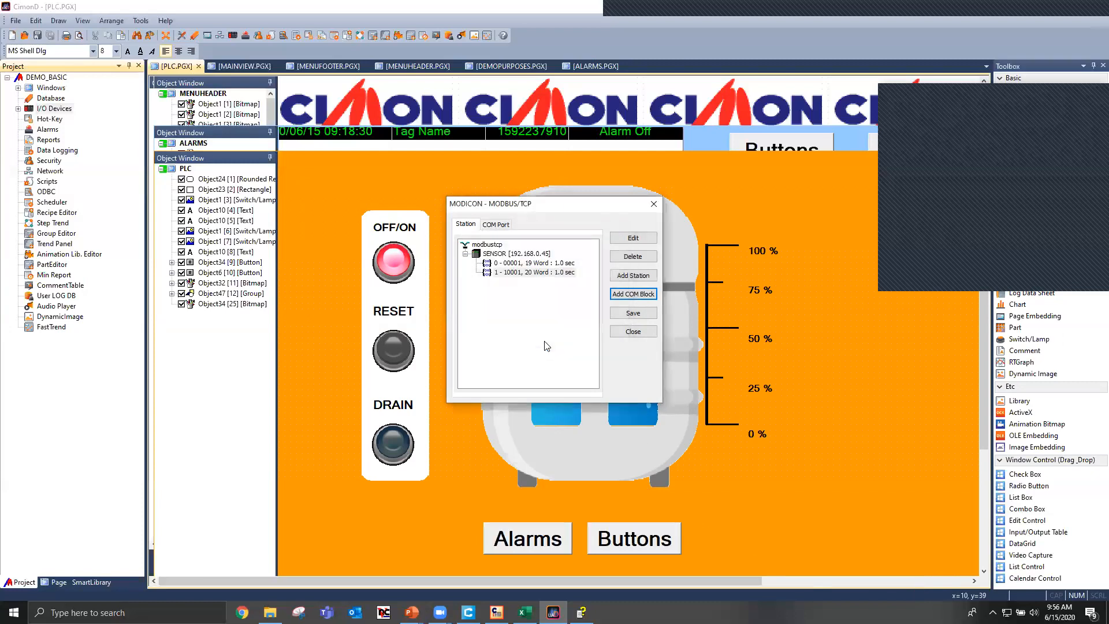
- Add two more COM blocks to the SENSOR station at address 0001, using address types 3 and 4
left_click(634, 295)
left_click(549, 284)
left_click(548, 310)
left_click(530, 355)
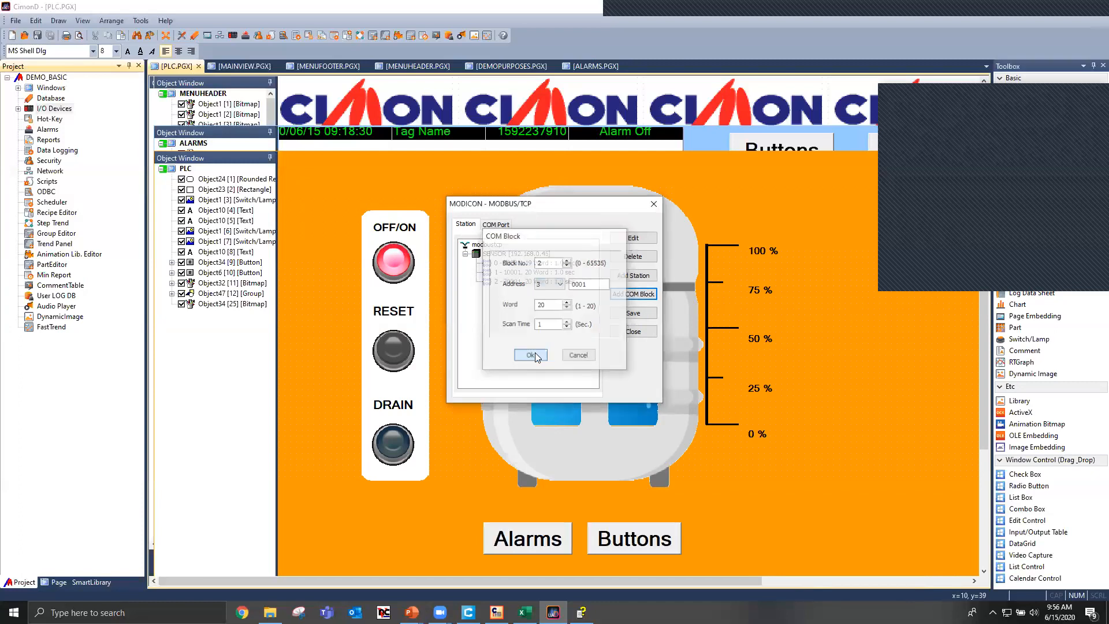
left_click(634, 294)
left_click(549, 284)
left_click(549, 319)
left_click(530, 355)
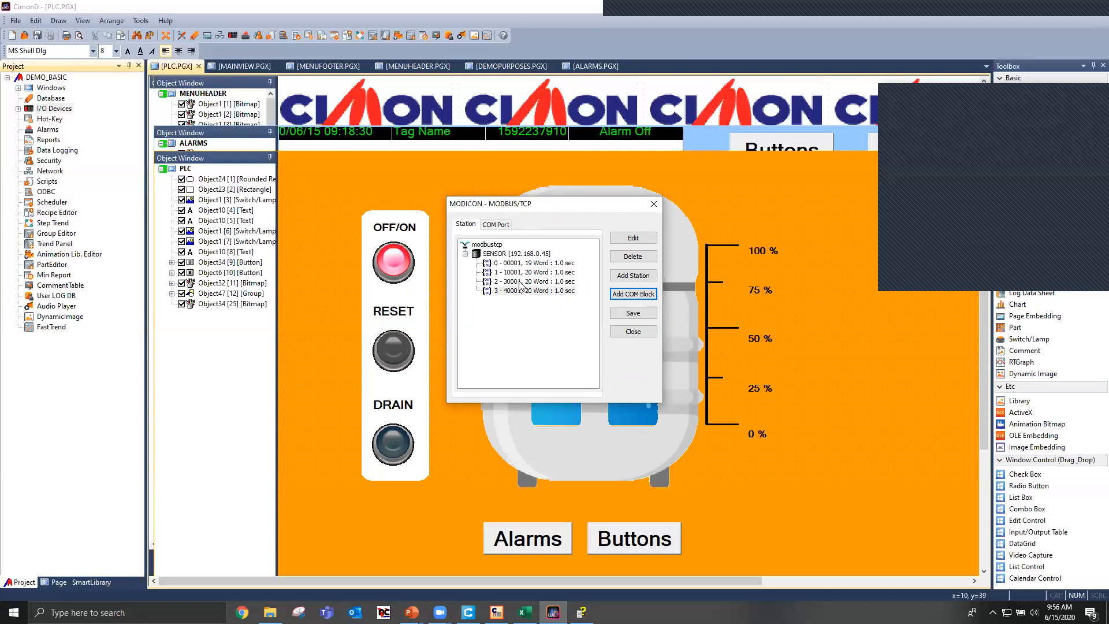
- Run ipconfig in Command Prompt to check the computer's network settings, and save 192.168.1.222 as the Modbus COM port's #1 IP address
left_click(496, 224)
left_click(524, 270)
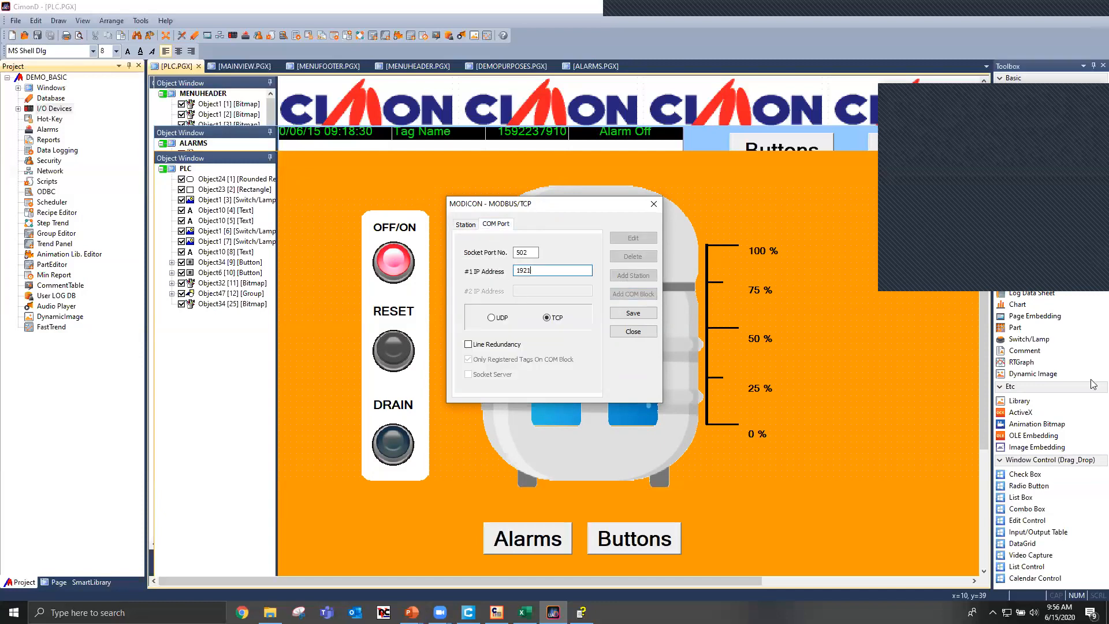
left_click(115, 612)
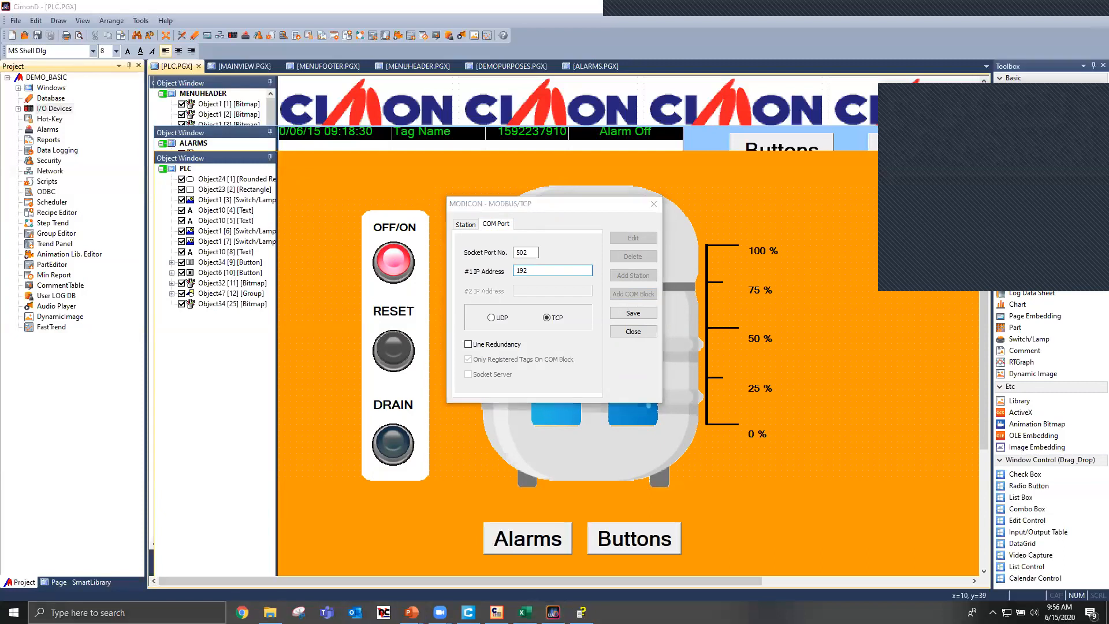
type("CMD")
key("Return")
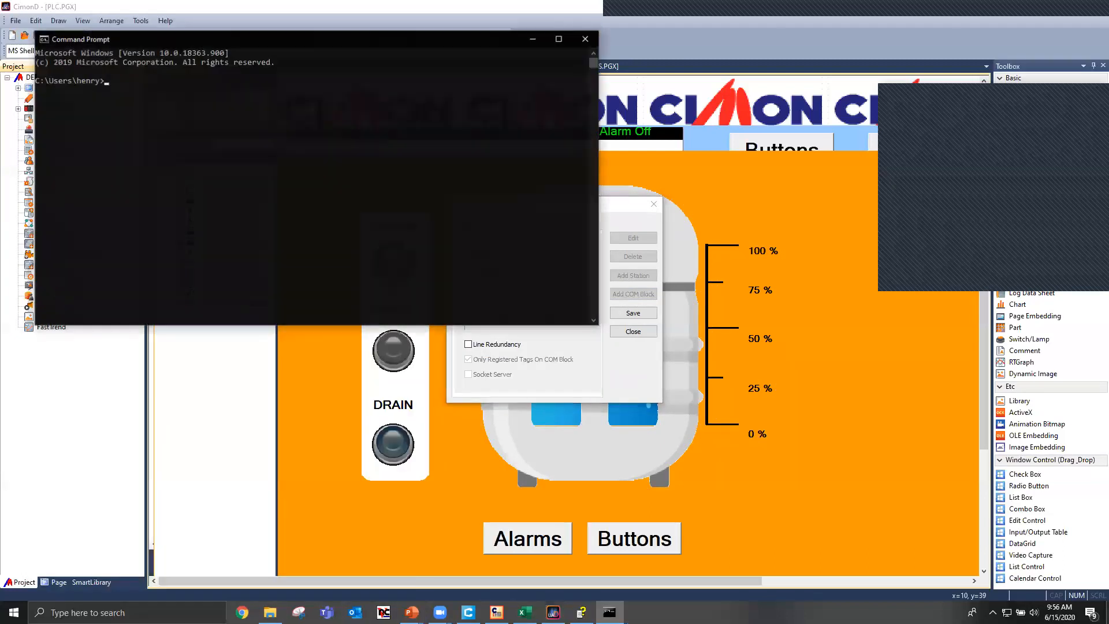
type("ipconfig")
key("Return")
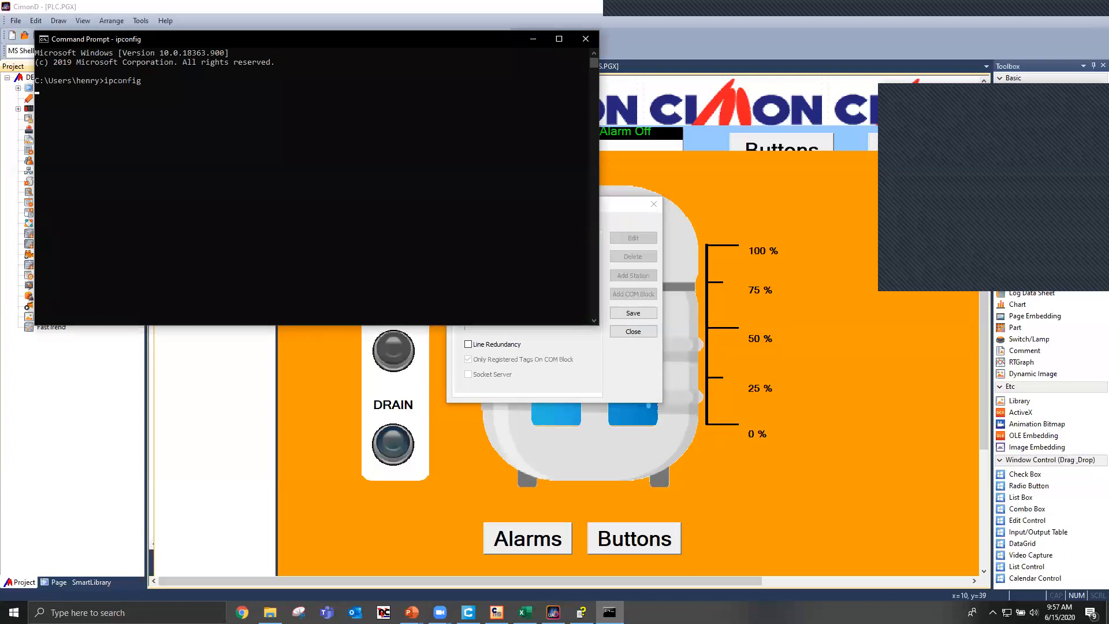
key("alt+Tab")
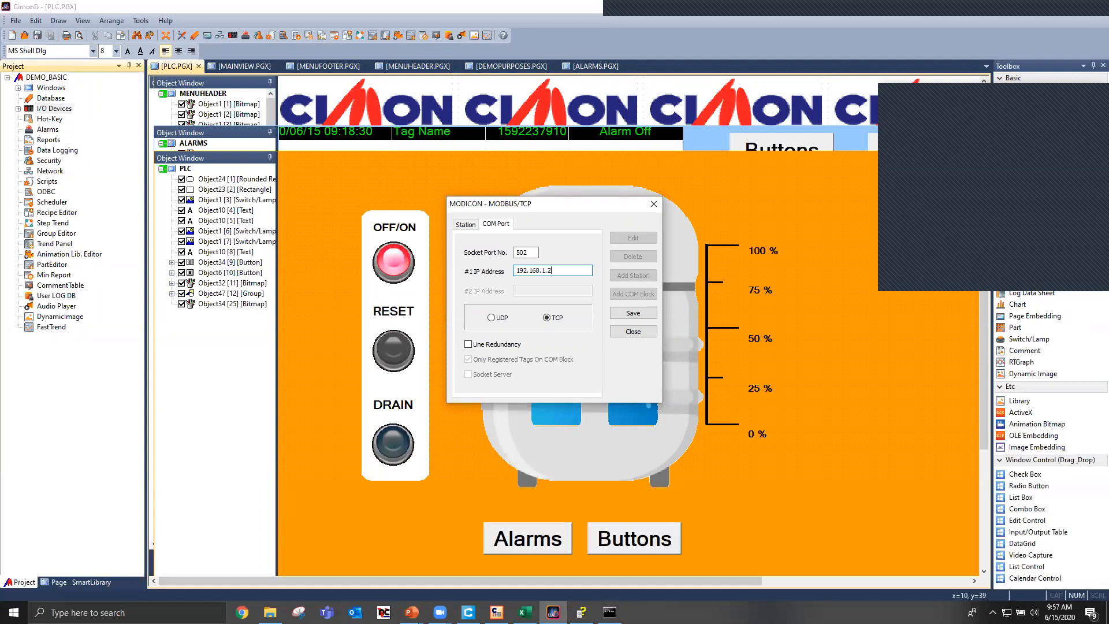
left_click(628, 316)
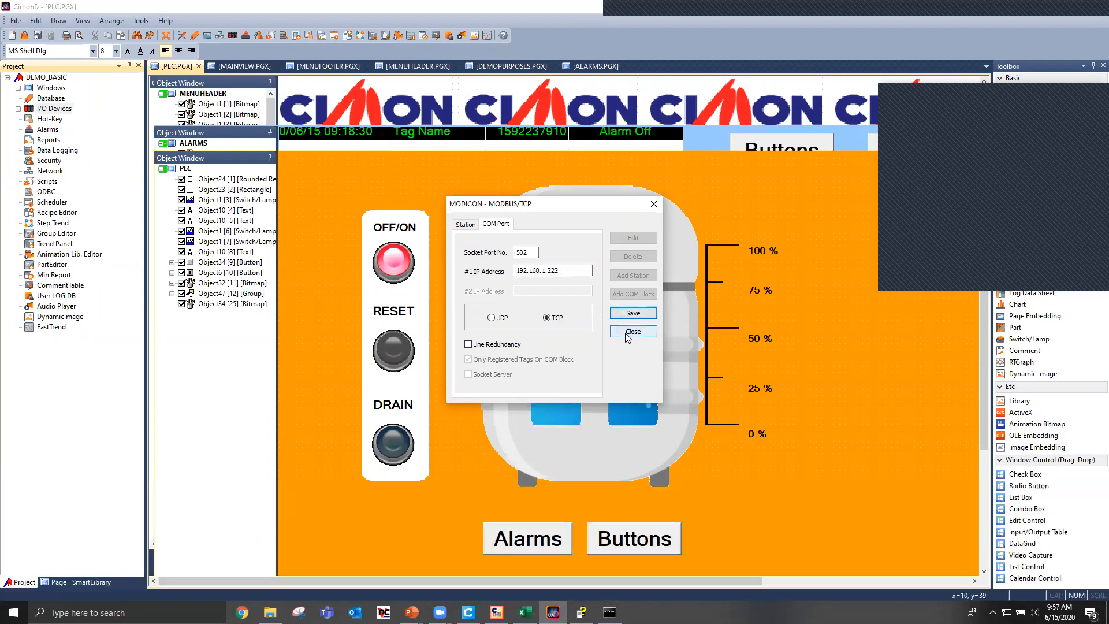
- Set the SENSOR station's #1-1 IP address to 192.168.1.45 and save the device configuration
left_click(466, 224)
left_click(522, 256)
double_click(522, 256)
left_click(574, 287)
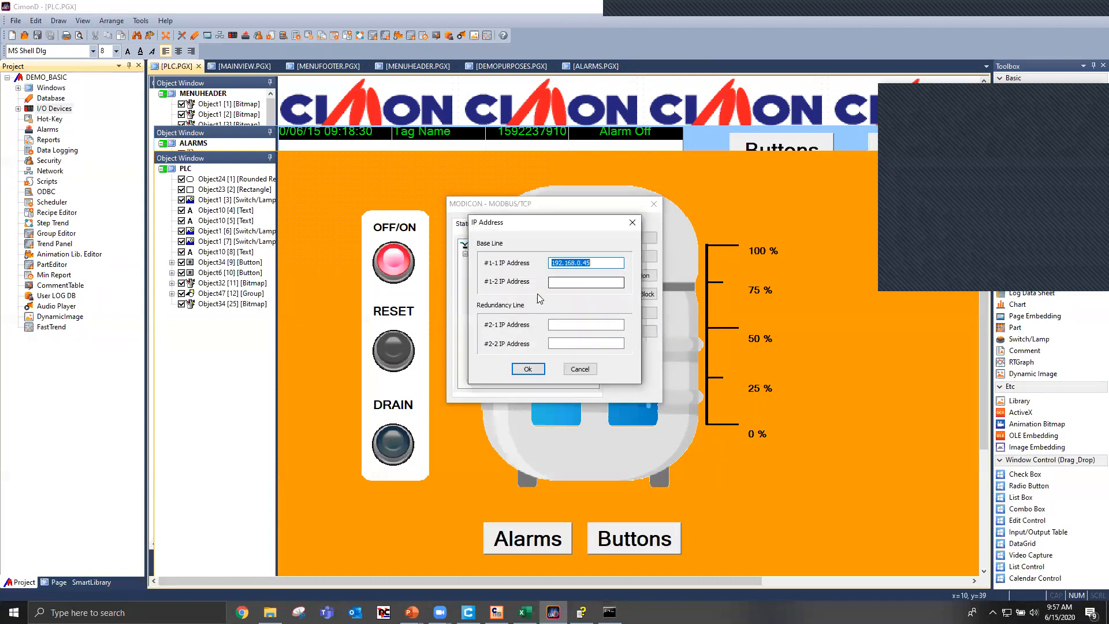
left_click(578, 263)
double_click(579, 262)
left_click(580, 263)
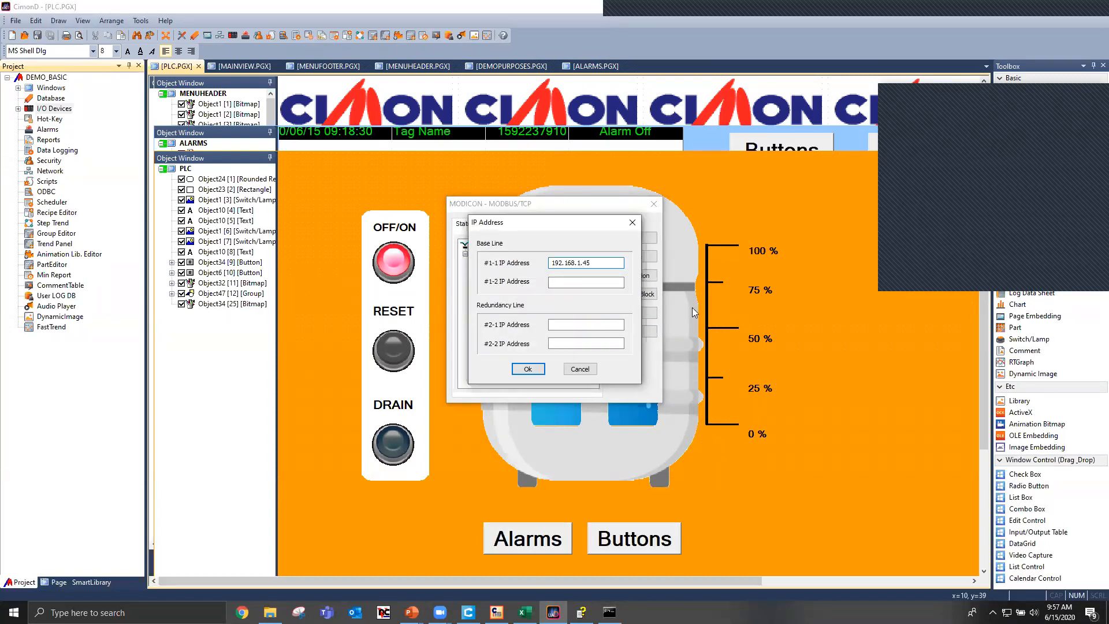
left_click(527, 369)
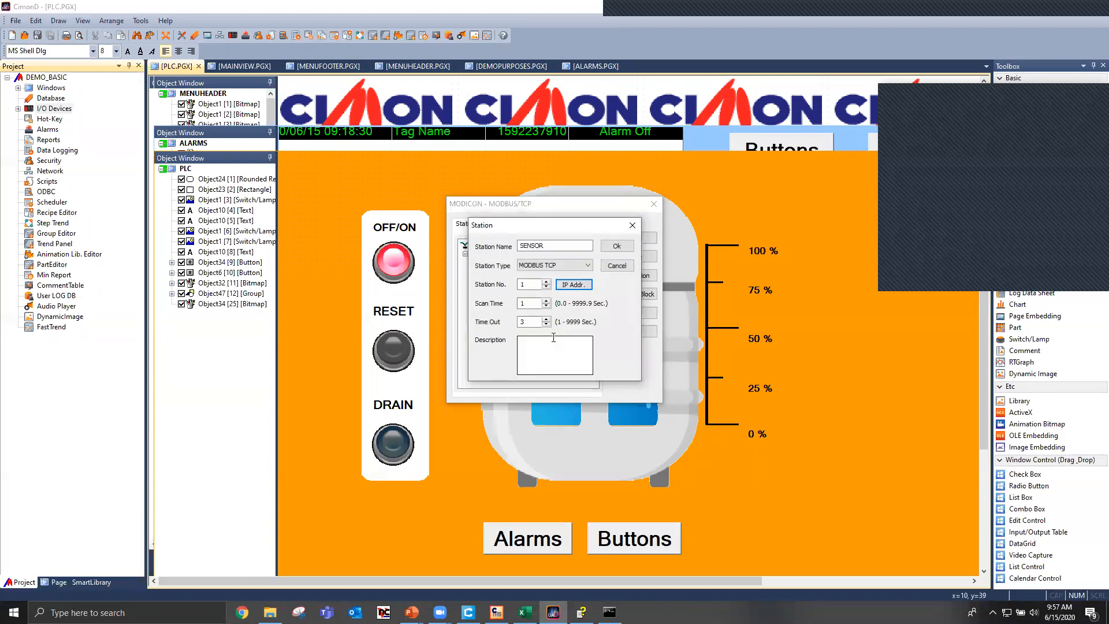
left_click(611, 248)
left_click(626, 315)
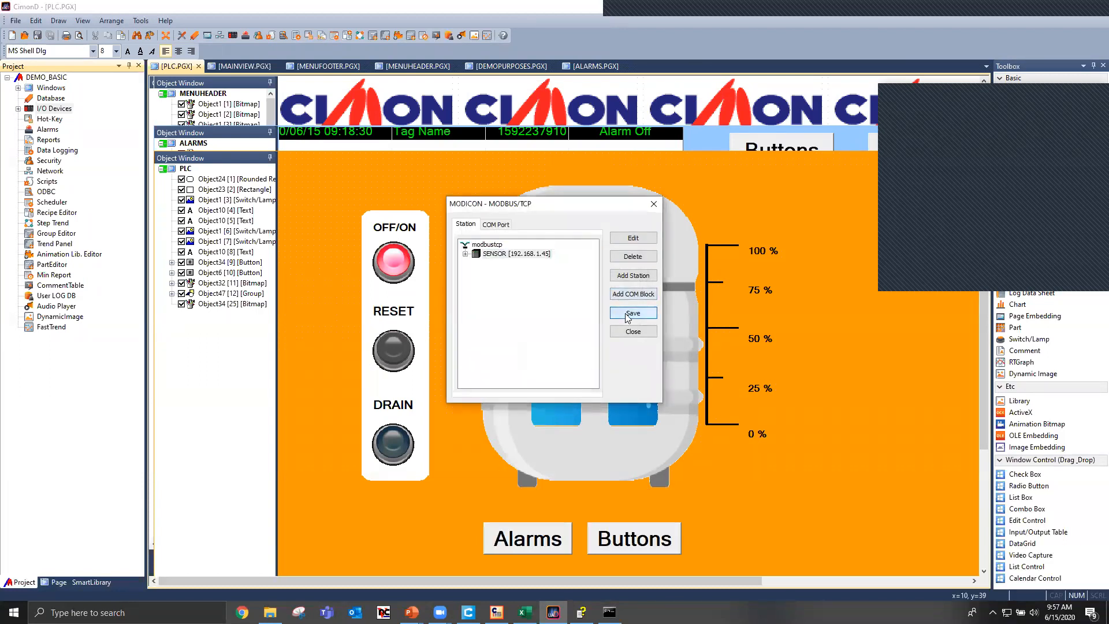
- Check the Modbus TCP device's COM port and station settings and close its configuration
left_click(498, 225)
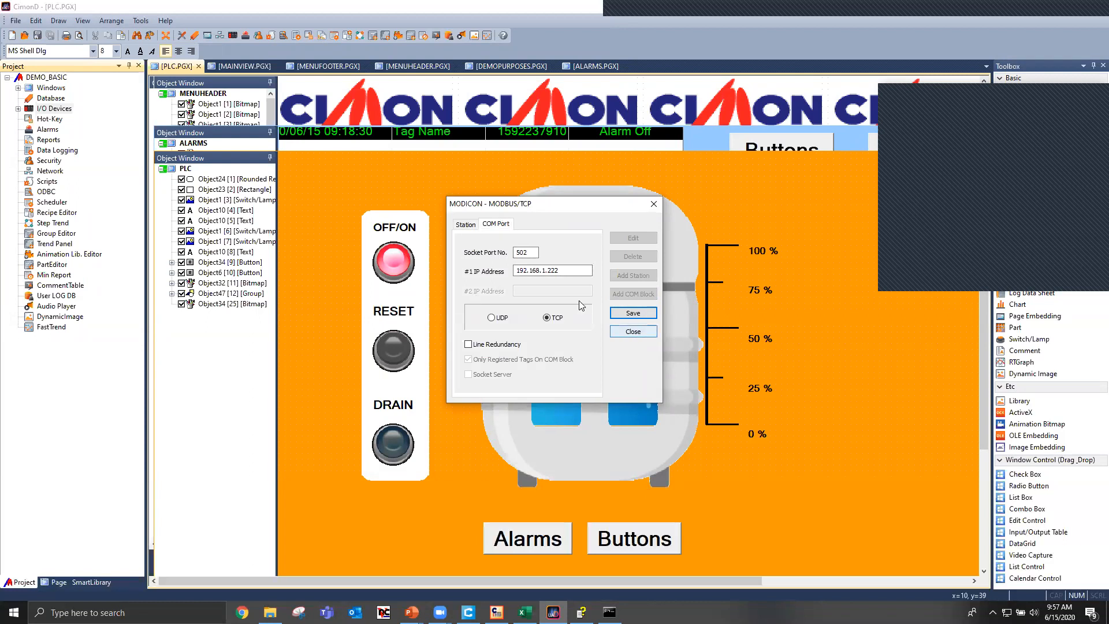
left_click(466, 224)
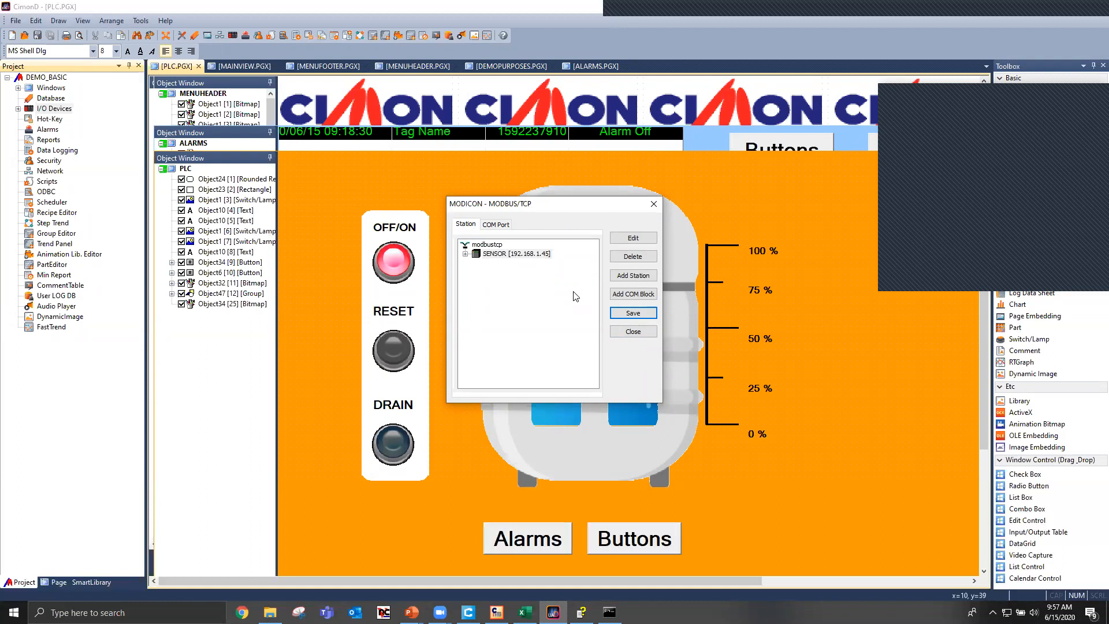
left_click(633, 331)
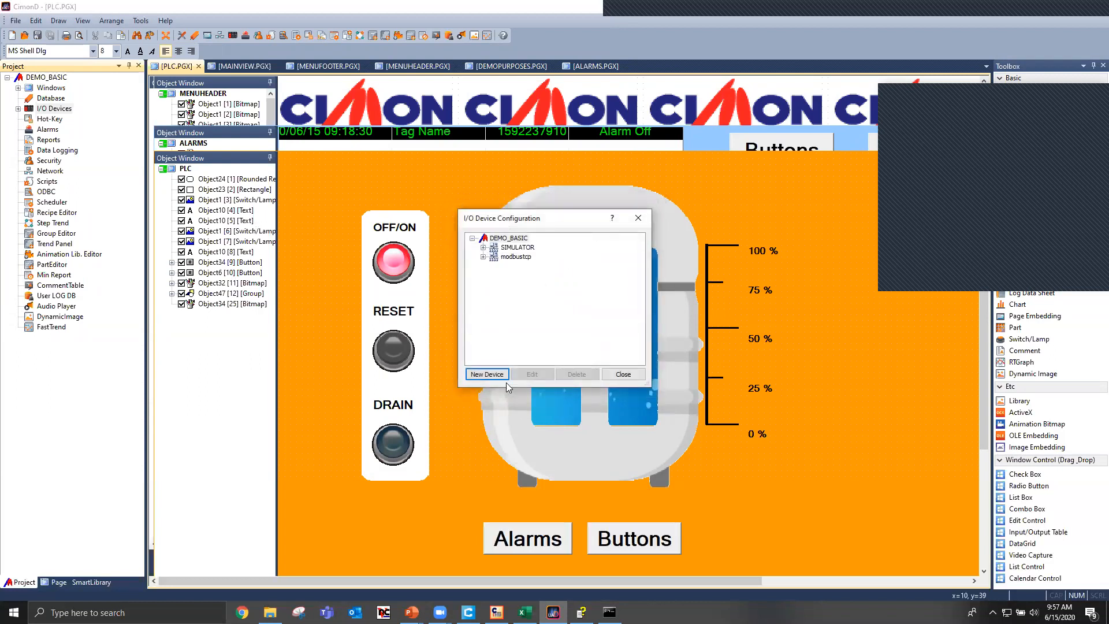
- Create a new CIMON-PLC Ethernet I/O device named plcs
left_click(488, 374)
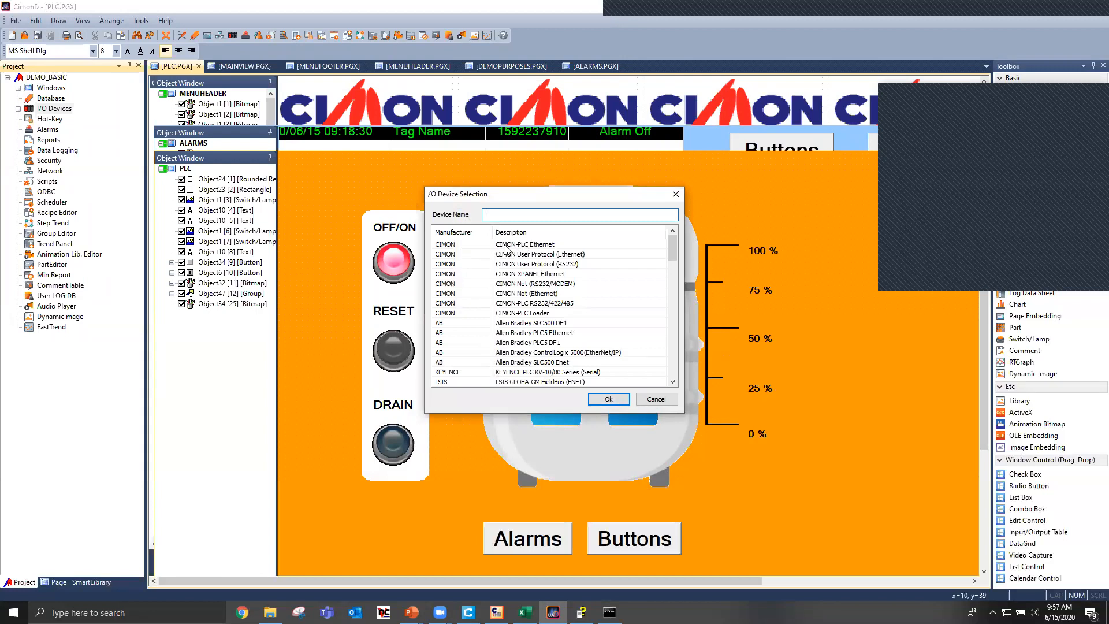
left_click(525, 244)
left_click(526, 218)
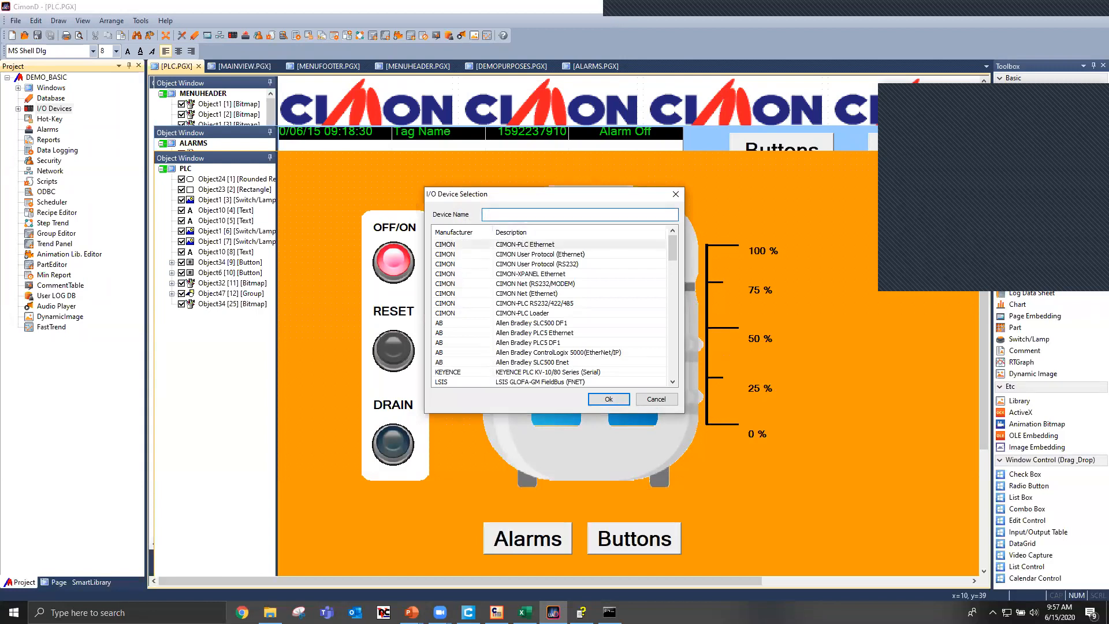
type("plcs")
key("Return")
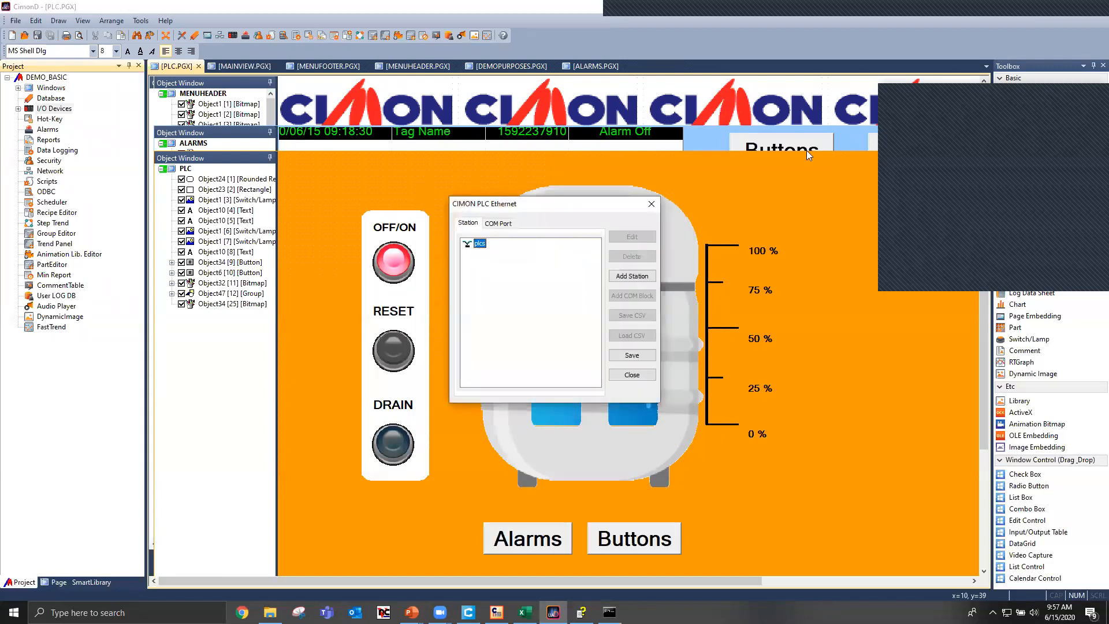
- Add a station named PLCS with CPU type CM3 - PLCs(Xpanel Hybrid) and #1 IP address 192.168.1.50
left_click(634, 276)
left_click(557, 189)
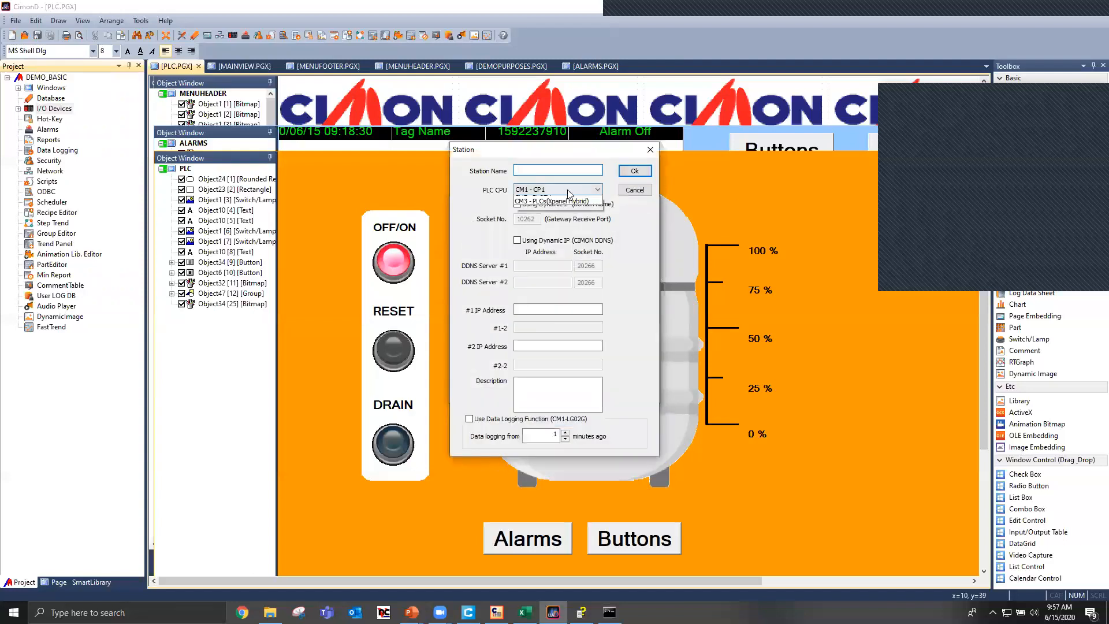
left_click(549, 248)
left_click(555, 170)
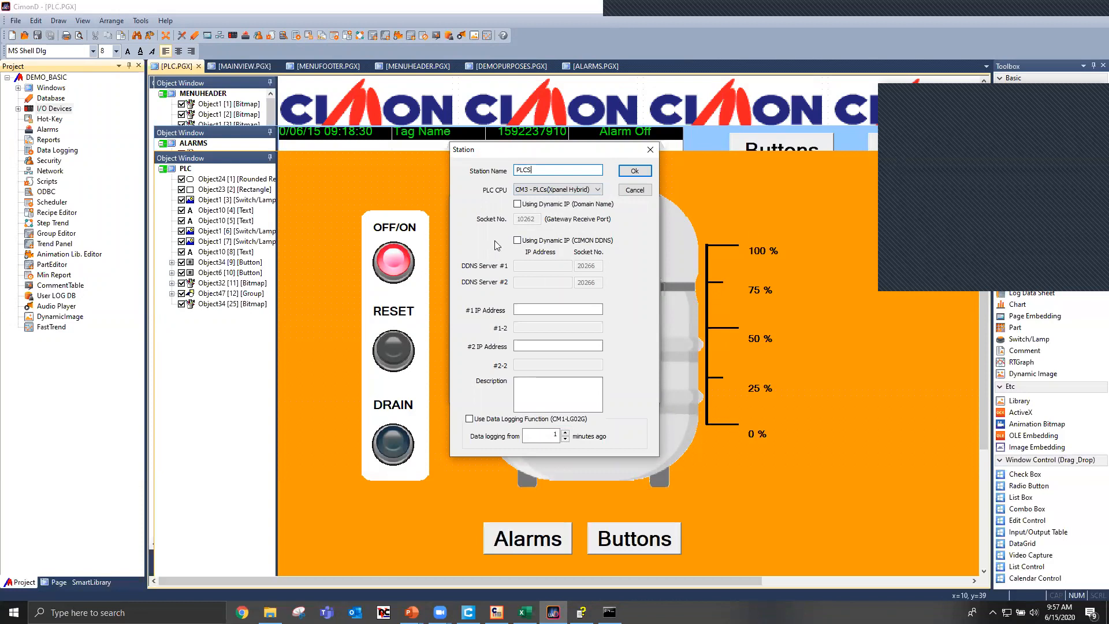
left_click(563, 310)
type("192.168.0")
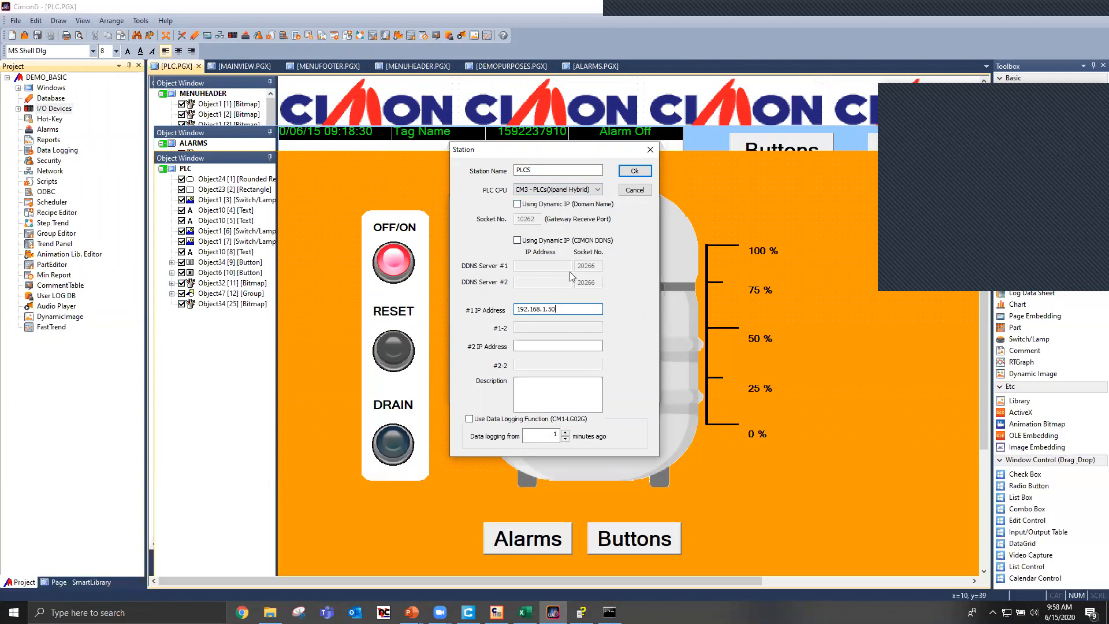
left_click(634, 170)
- Add a COM block to the PLCS station with address type X and address 00
left_click(628, 295)
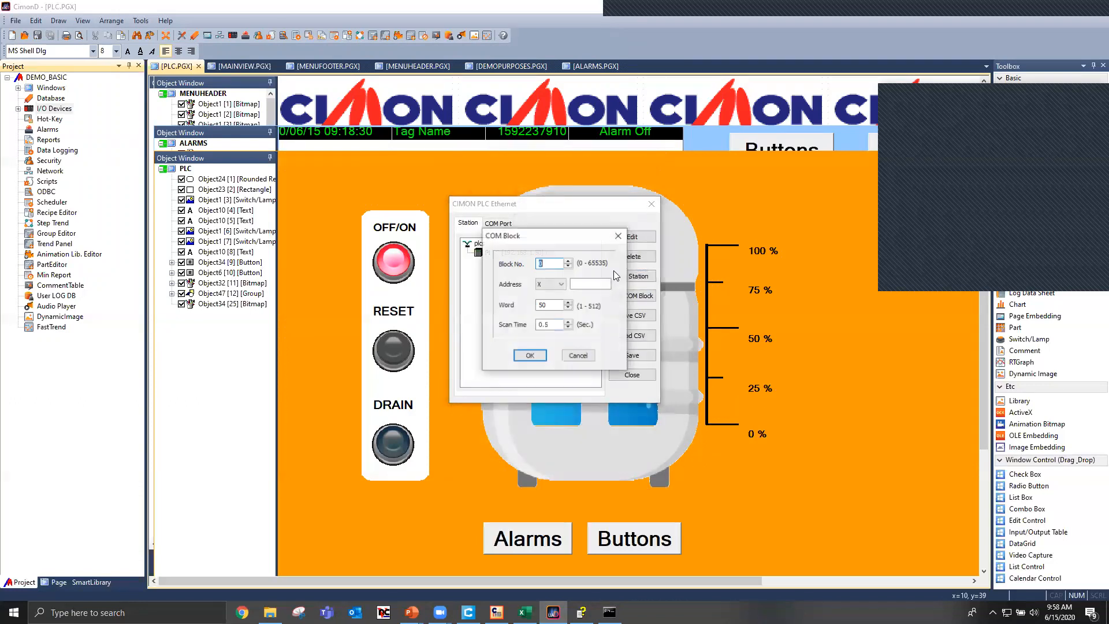
left_click(561, 283)
left_click(555, 292)
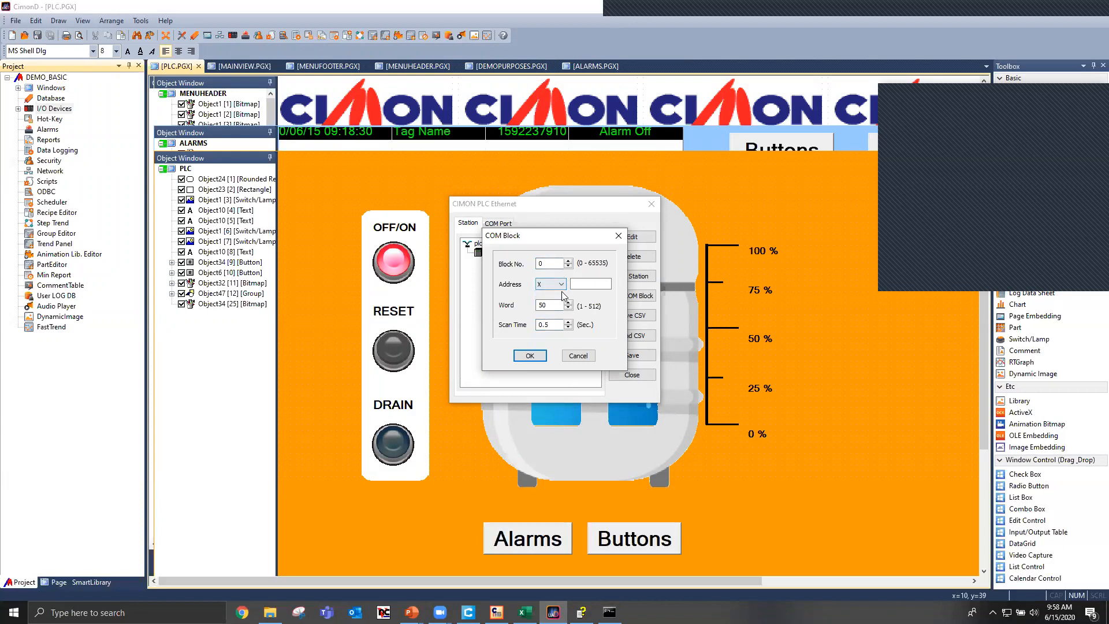
left_click(589, 284)
type("-0")
key("BackSpace")
type("00")
left_click(534, 359)
- Add a COM block to the PLCS station with address type Y and address 00
left_click(641, 297)
left_click(561, 283)
left_click(552, 304)
left_click(592, 284)
type("00")
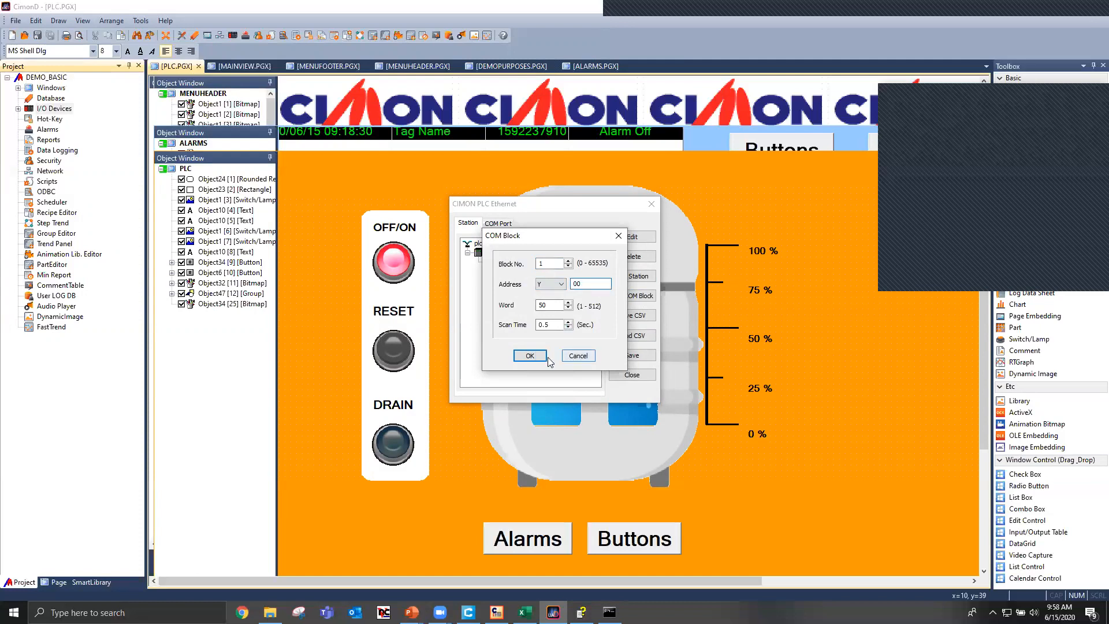
left_click(548, 357)
- Add a COM block to the PLCS station with address type D and address 00
left_click(644, 298)
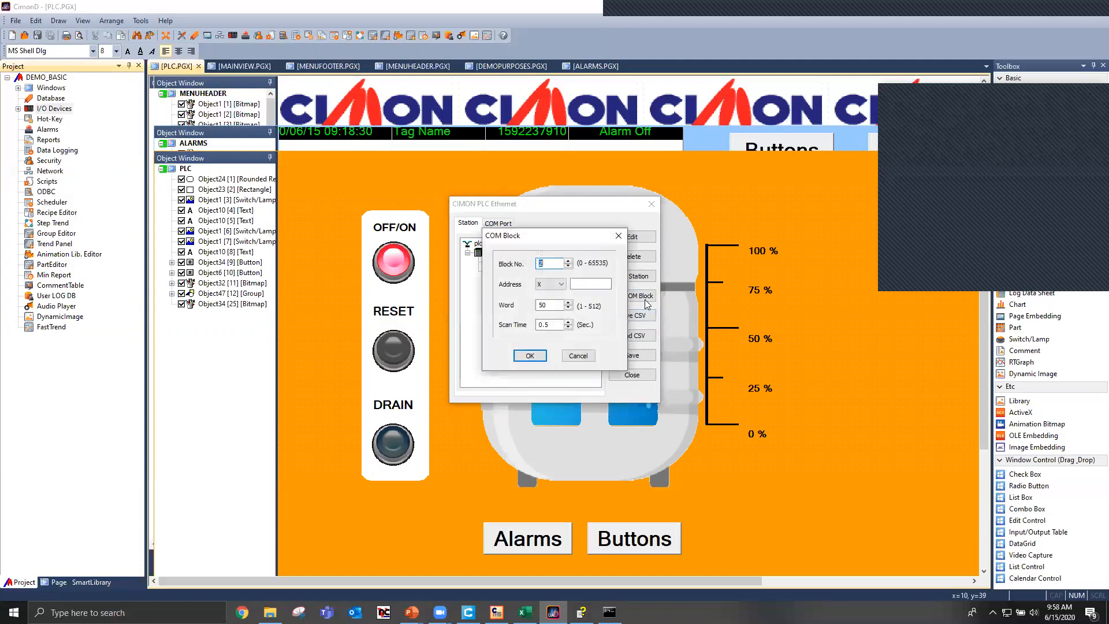
left_click(560, 284)
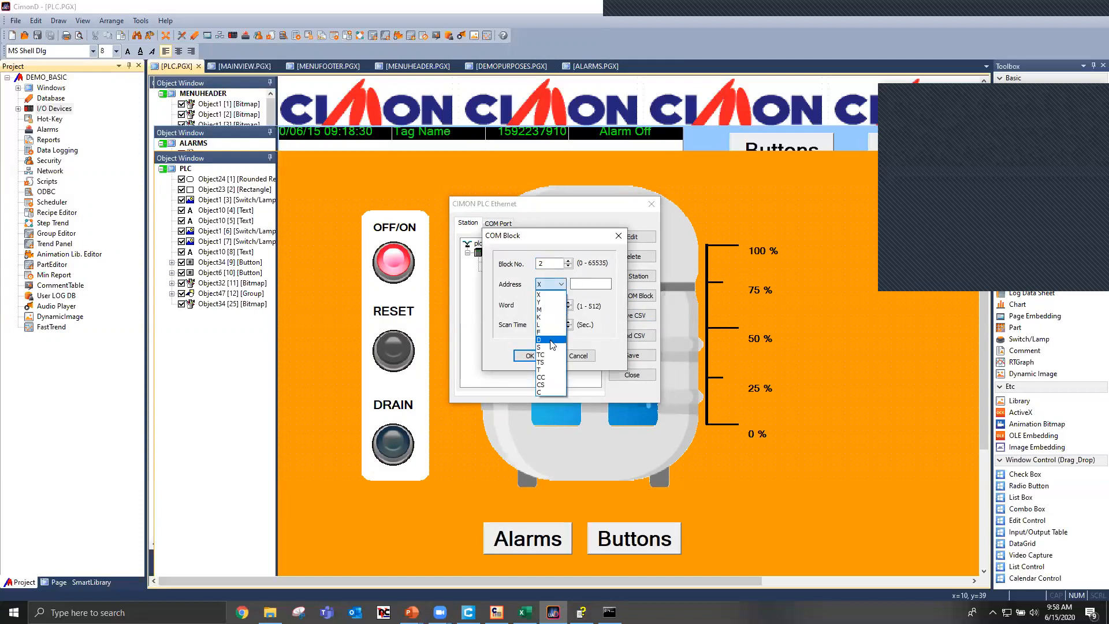
left_click(552, 340)
left_click(589, 284)
type("00")
left_click(529, 356)
- Add a COM block to the PLCS station with address type M and address 00
left_click(635, 296)
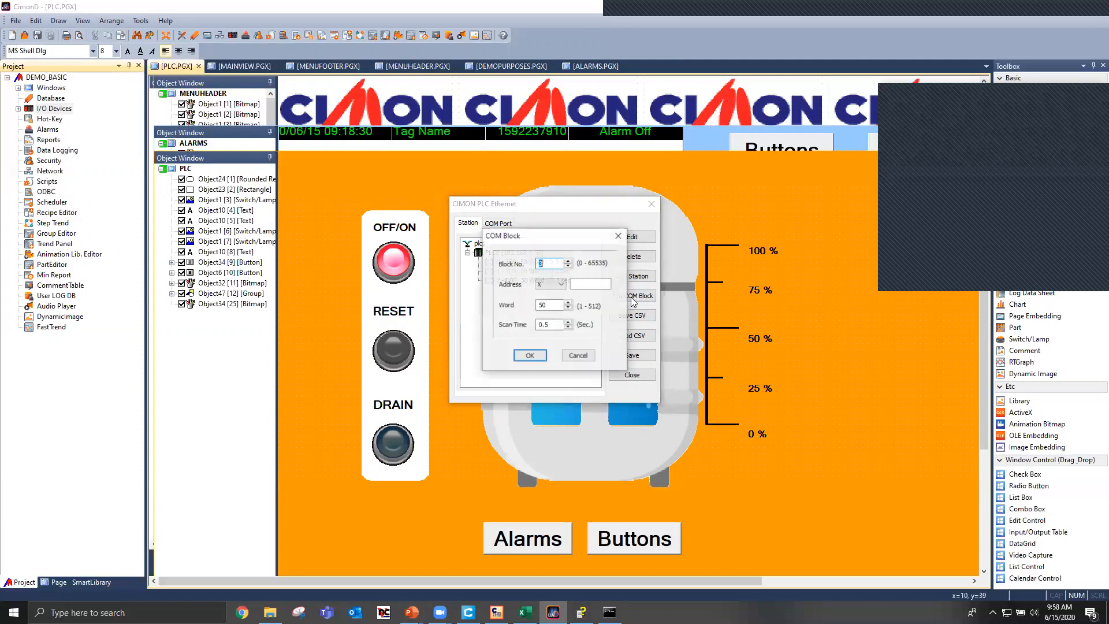
left_click(554, 284)
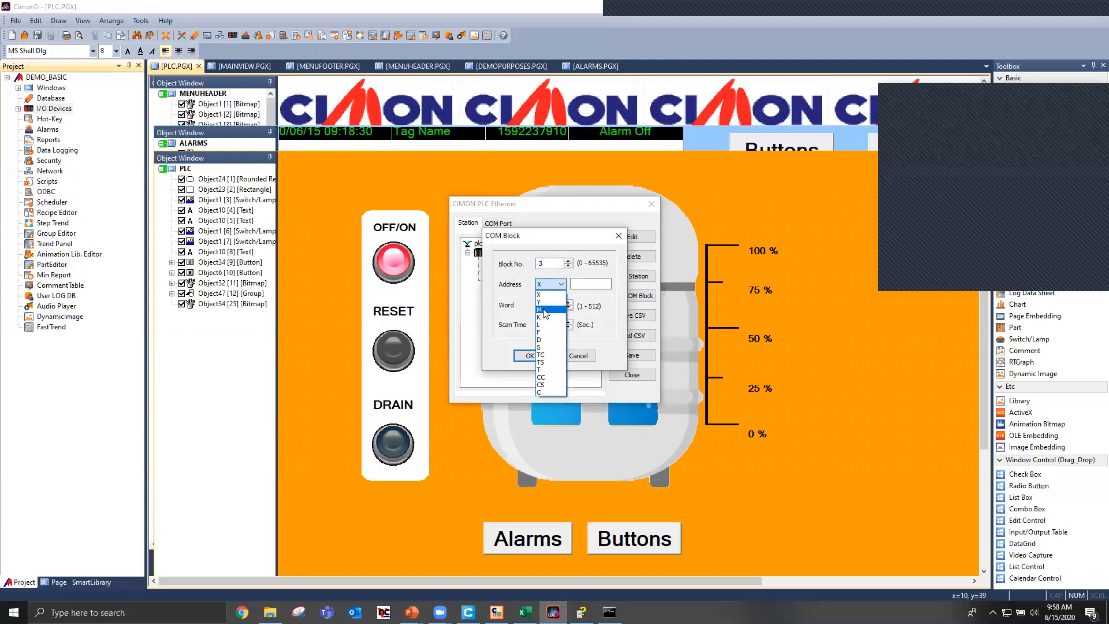
left_click(545, 310)
left_click(589, 284)
type("00")
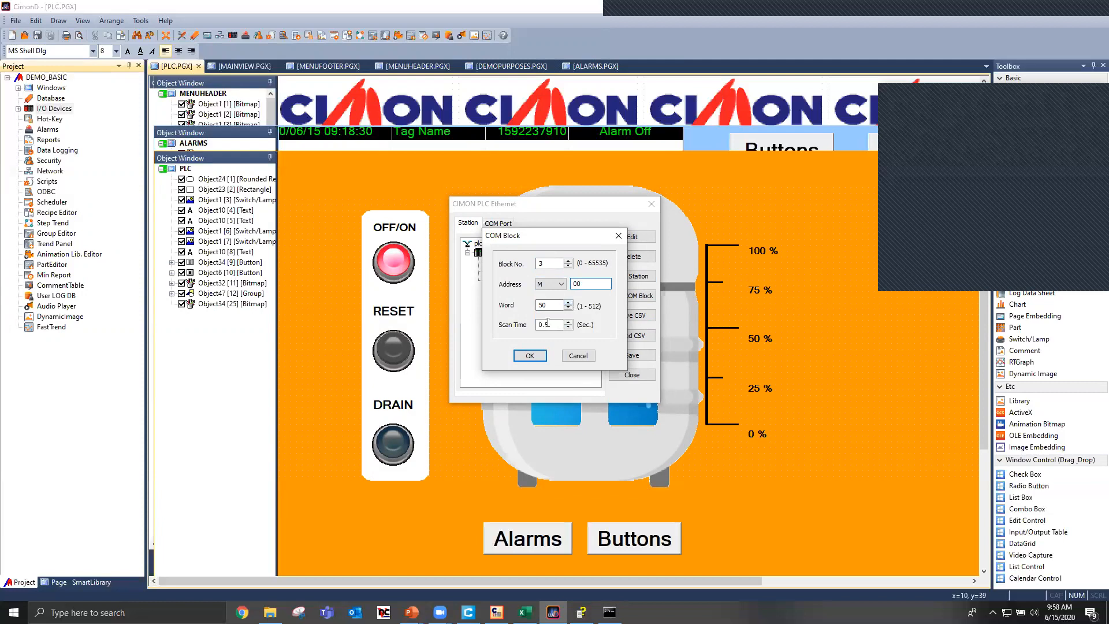
left_click(529, 355)
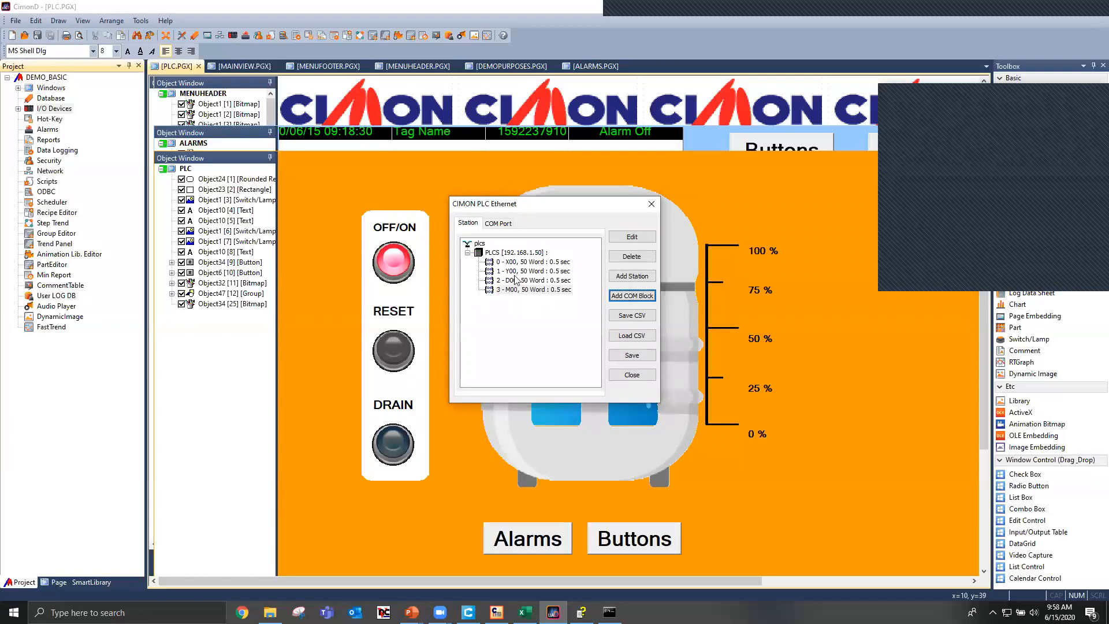
- Apply the Bluetooth network adapter's address as the plcs device's #1 IP address in its COM port settings, and close the device setup
left_click(500, 225)
left_click(593, 265)
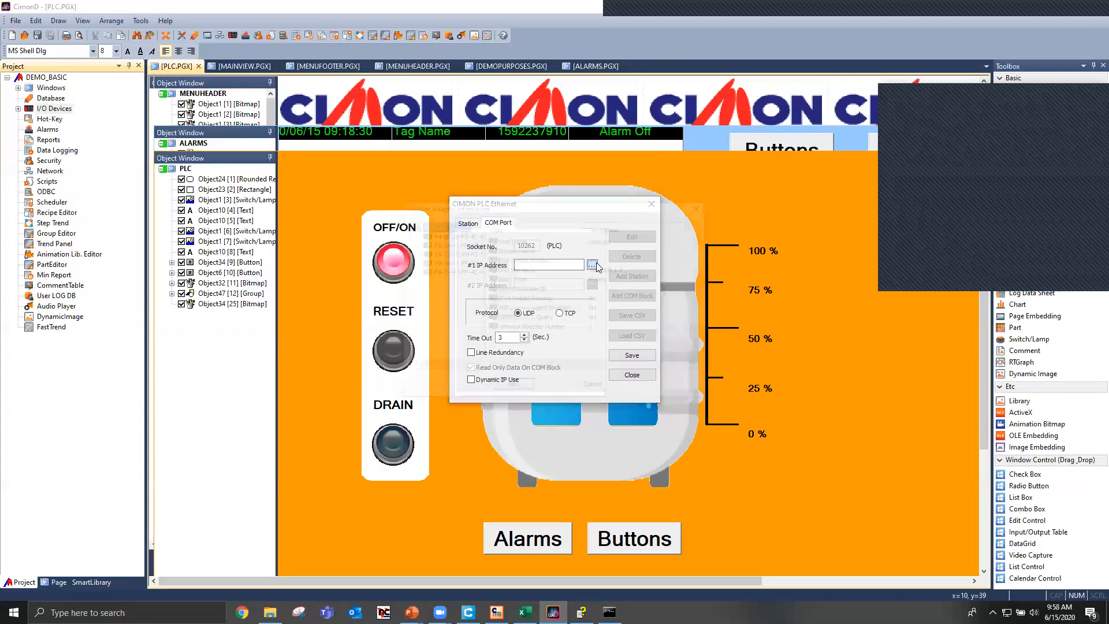
left_click(457, 244)
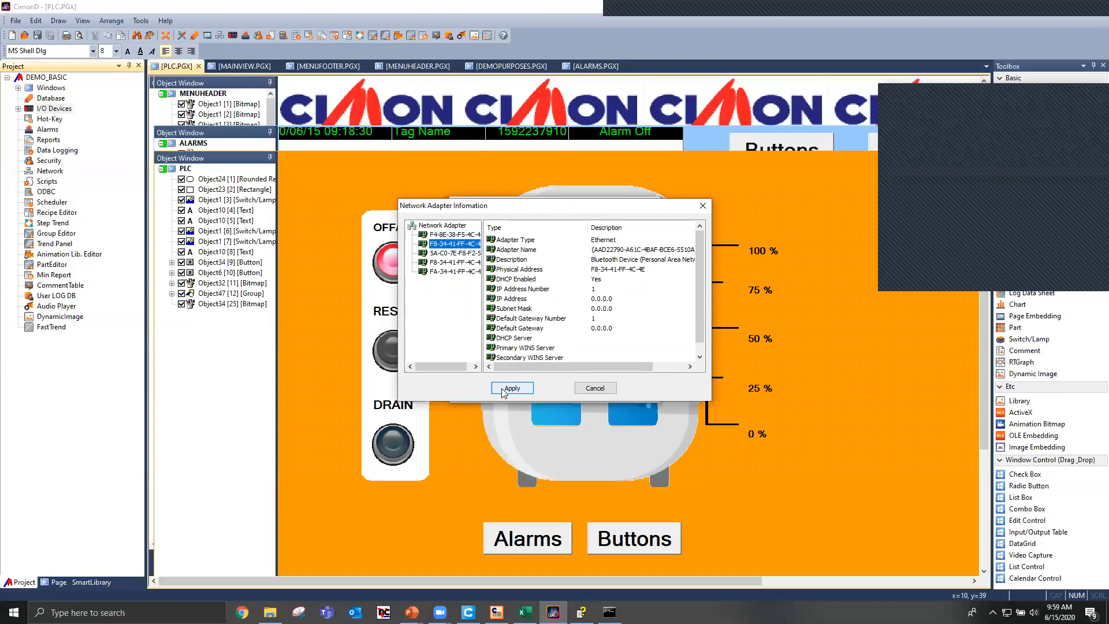
left_click(454, 234)
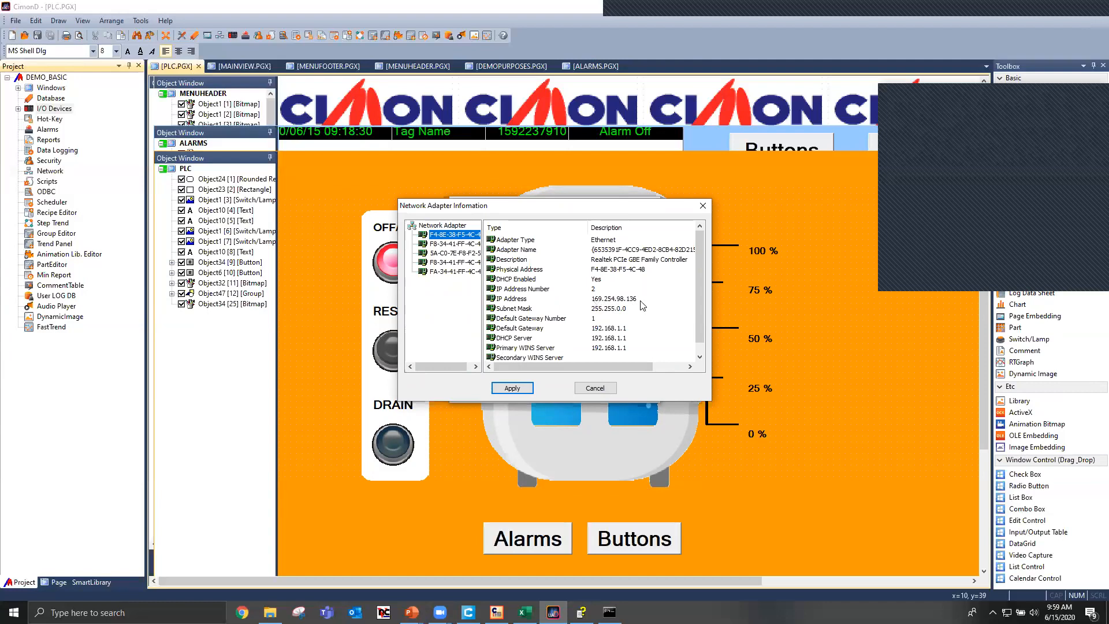
left_click(456, 244)
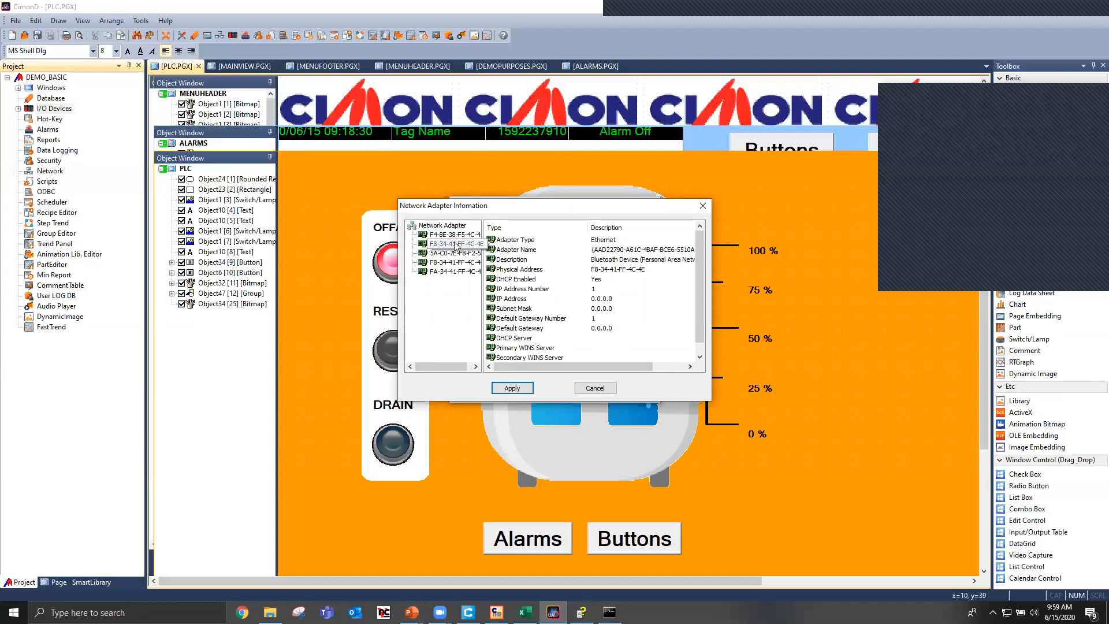
left_click(508, 392)
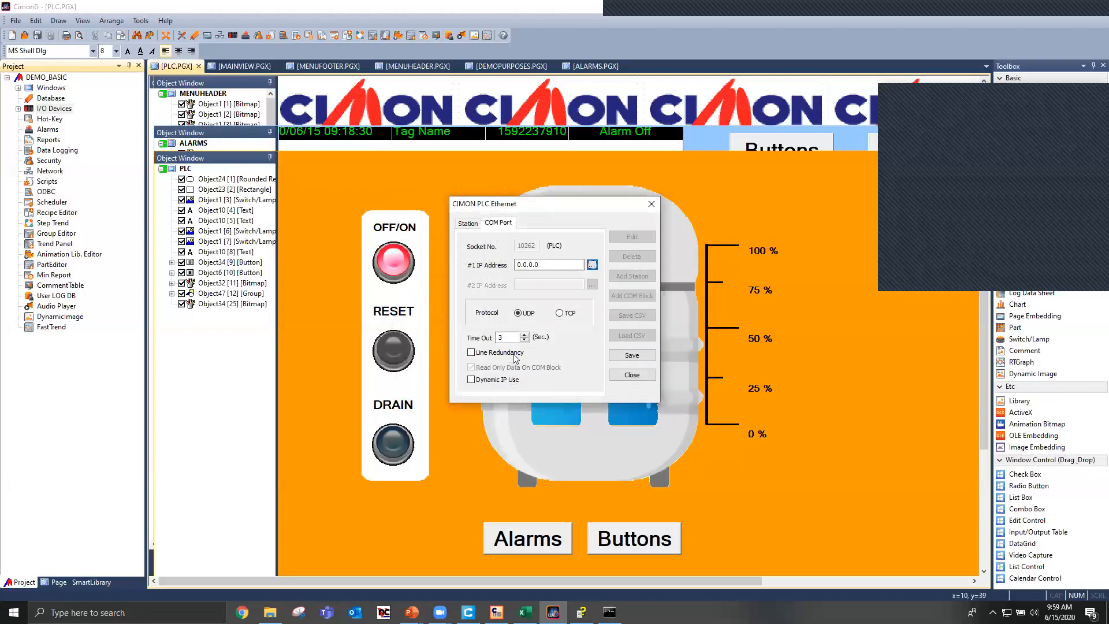
left_click(632, 375)
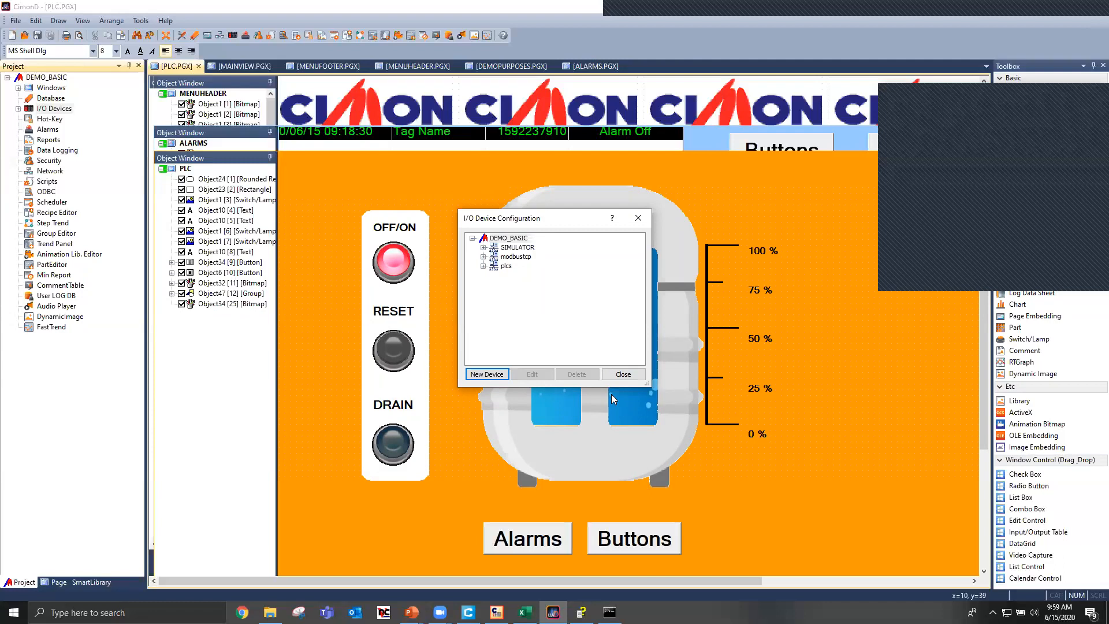
- Switch to CICON and create a new MODBUS/TCP Master program named Pgm002 with ID 2
key("alt+Tab")
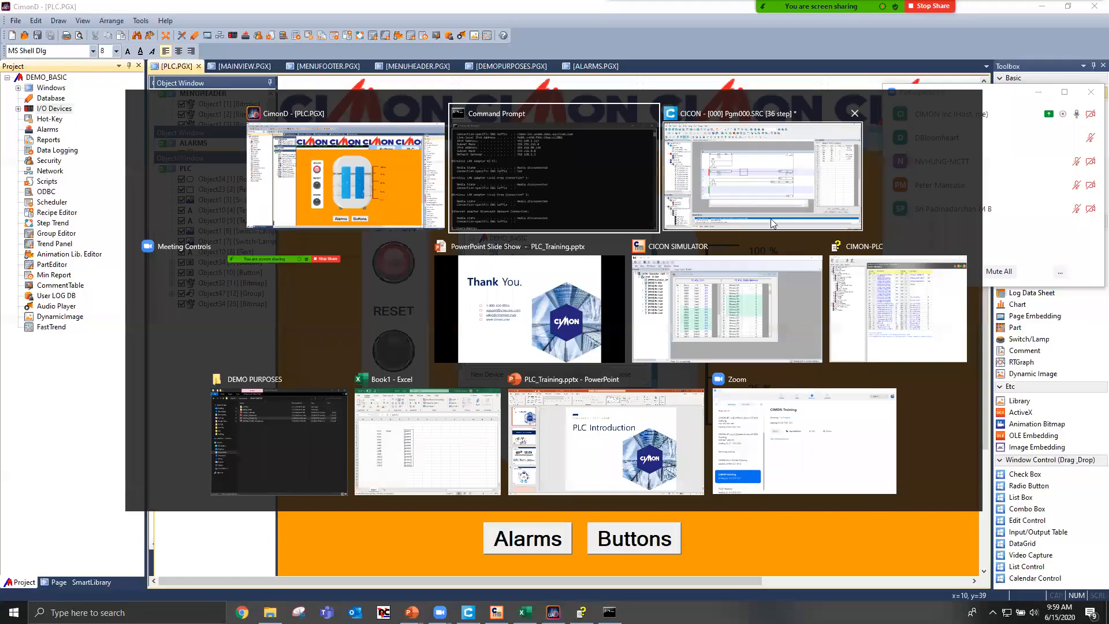
left_click(772, 224)
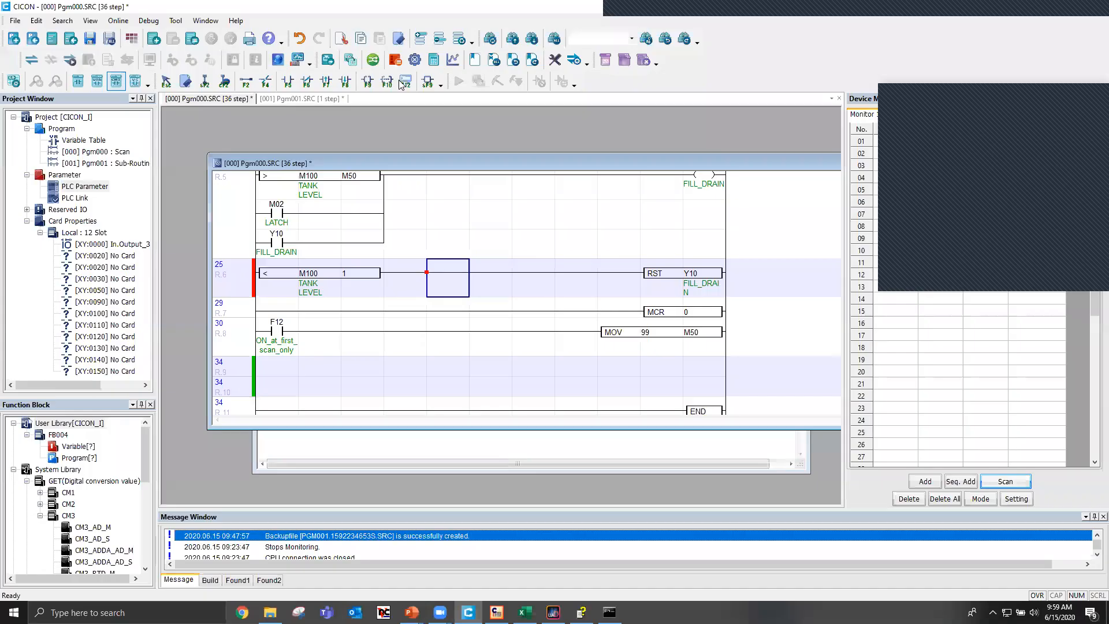
right_click(52, 129)
left_click(95, 137)
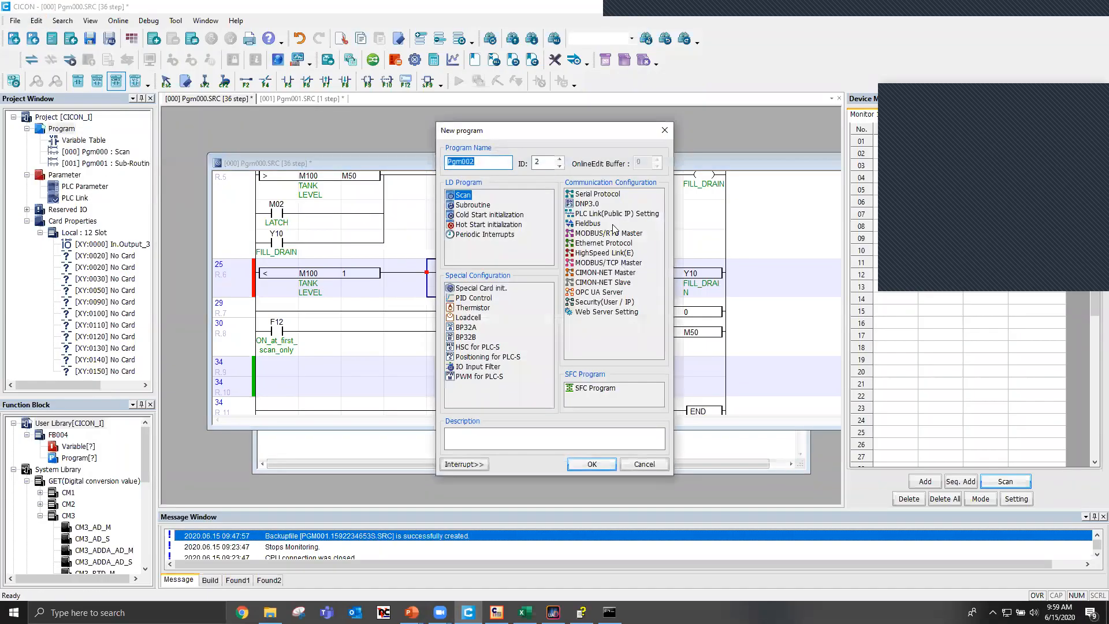
double_click(613, 253)
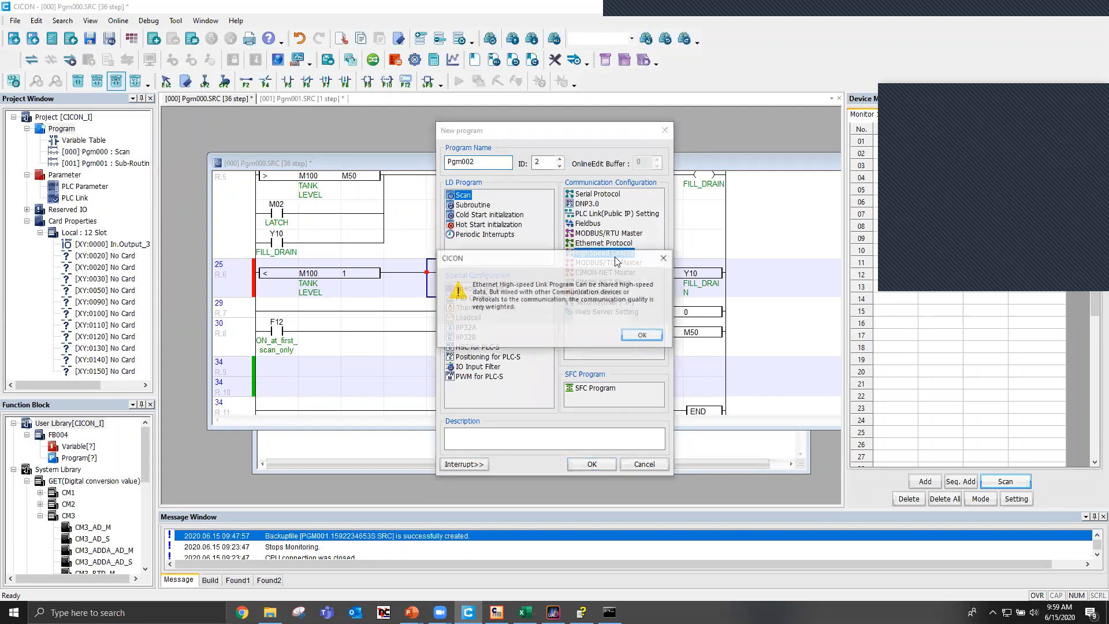
left_click(664, 259)
left_click(592, 464)
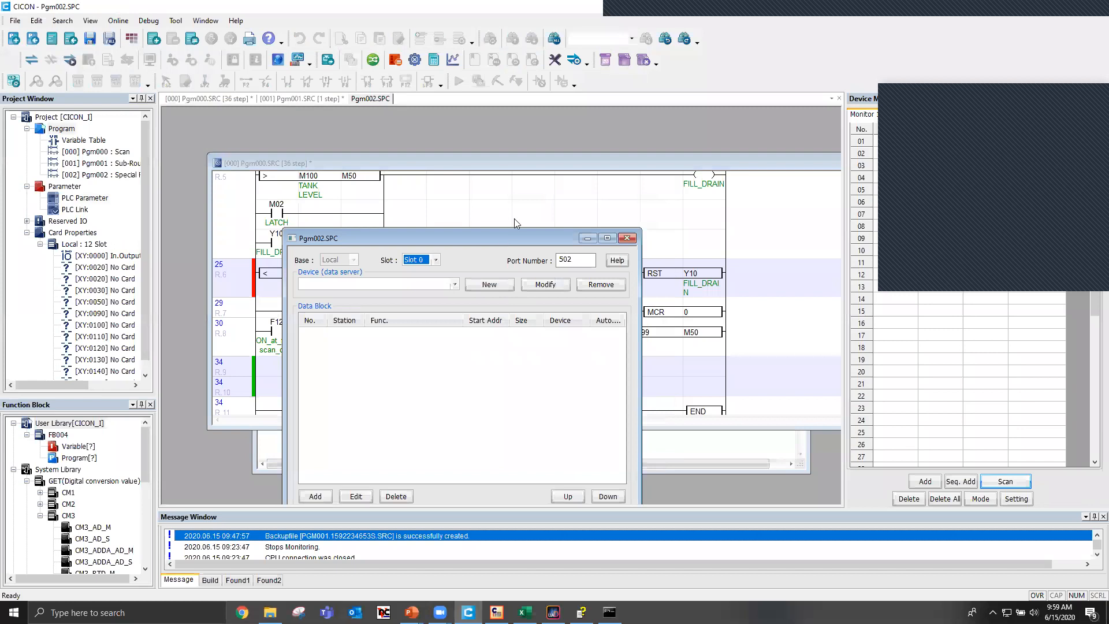
left_click_drag(498, 239, 536, 164)
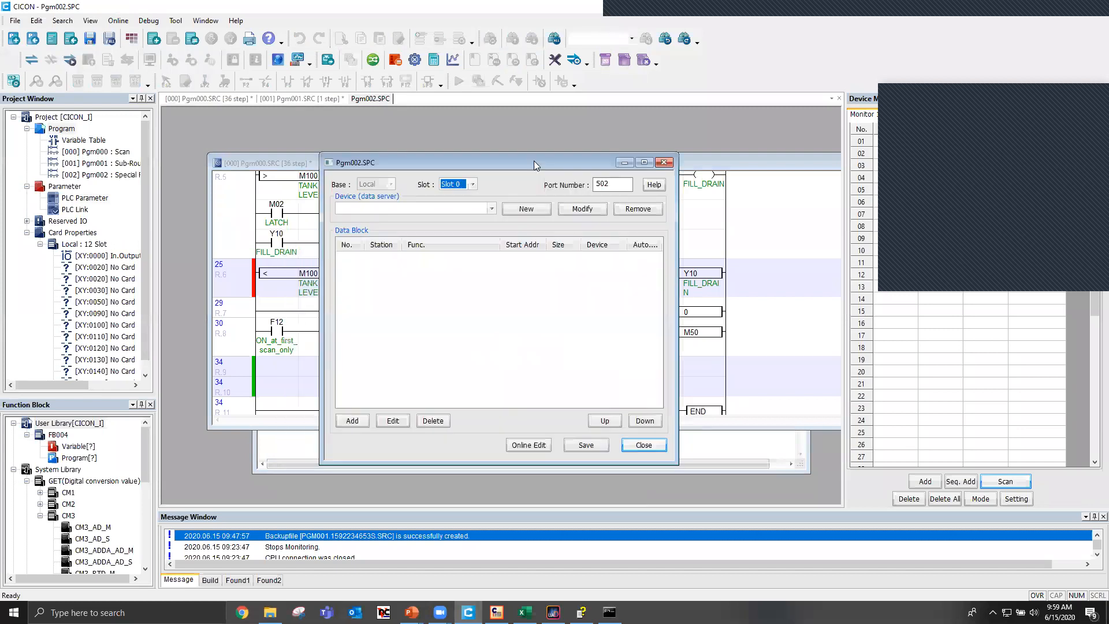
- Assign Pgm002 to Slot 3 and add a data server with IP address 192.168.1.45
left_click(457, 187)
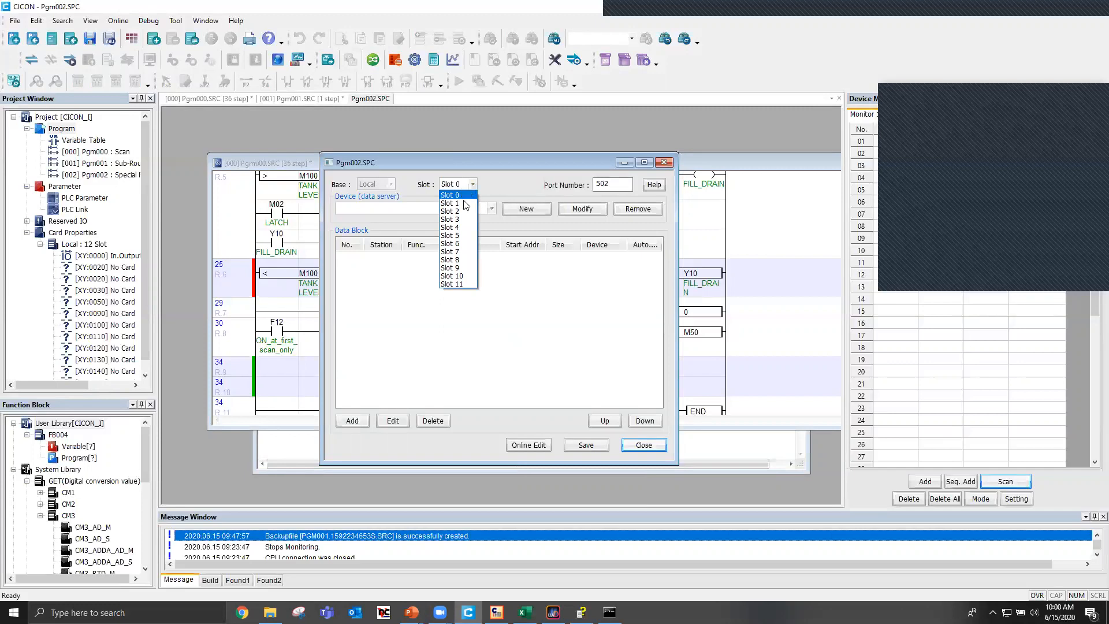
left_click(459, 219)
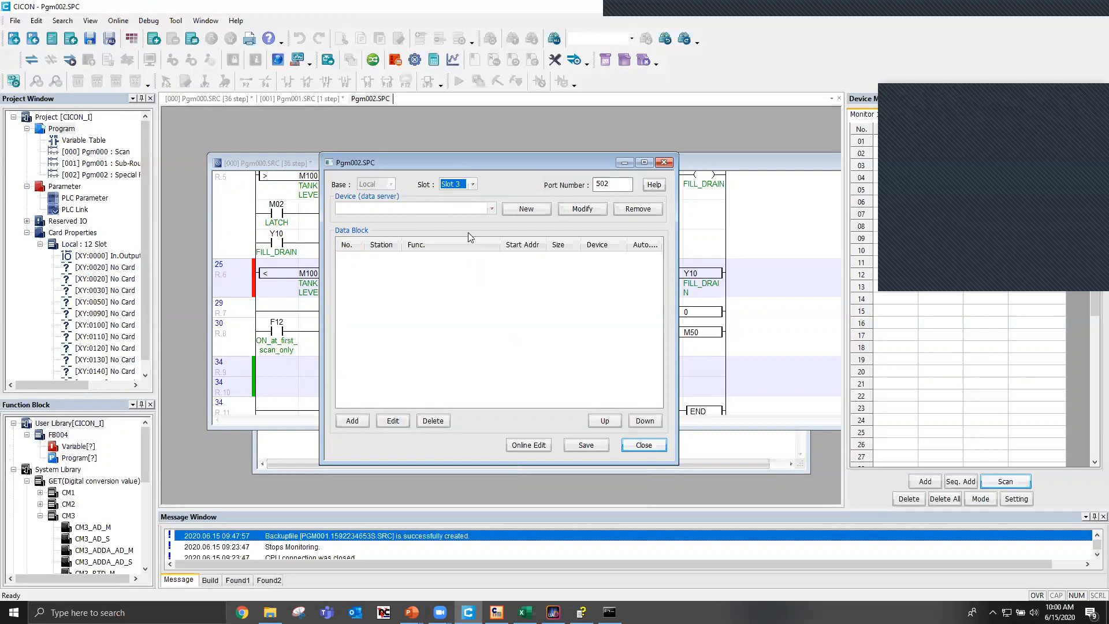
left_click(526, 209)
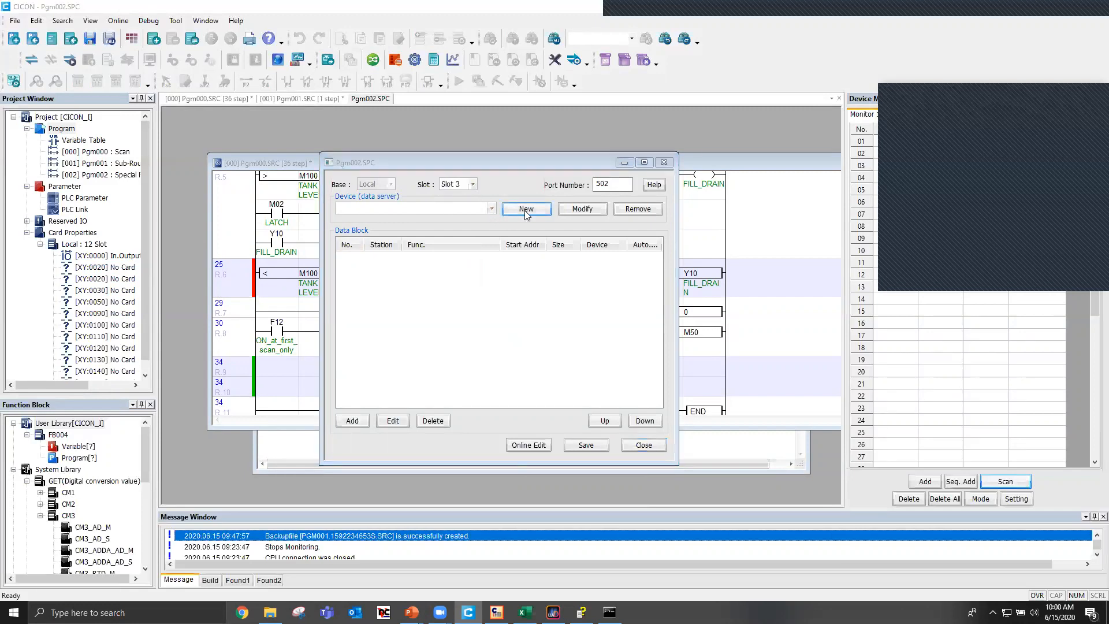
type("192 . 168 . ")
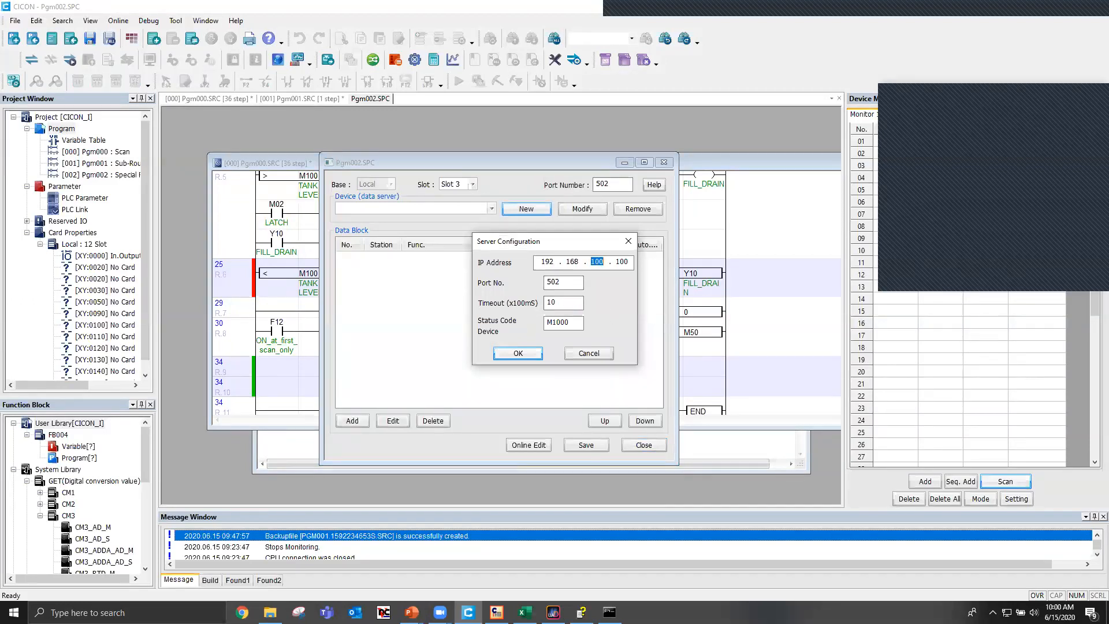
type("1")
key("period")
type("45")
left_click(518, 353)
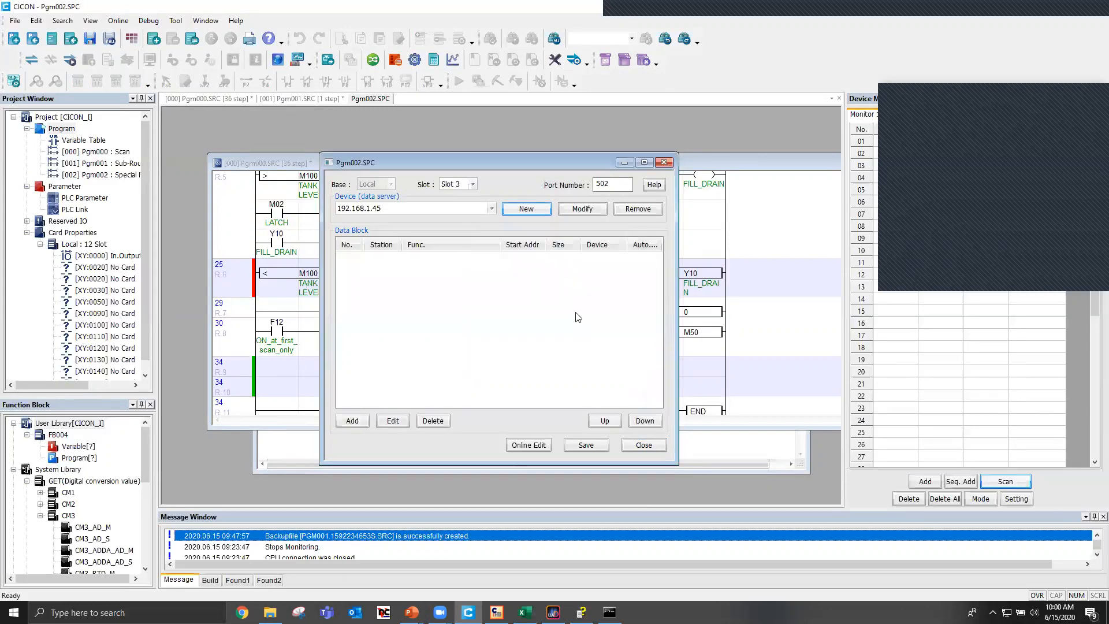
- Add a communication block for station 1 with function 01 Read Coil Status (0x), keeping the default addresses and device M0000
left_click(352, 421)
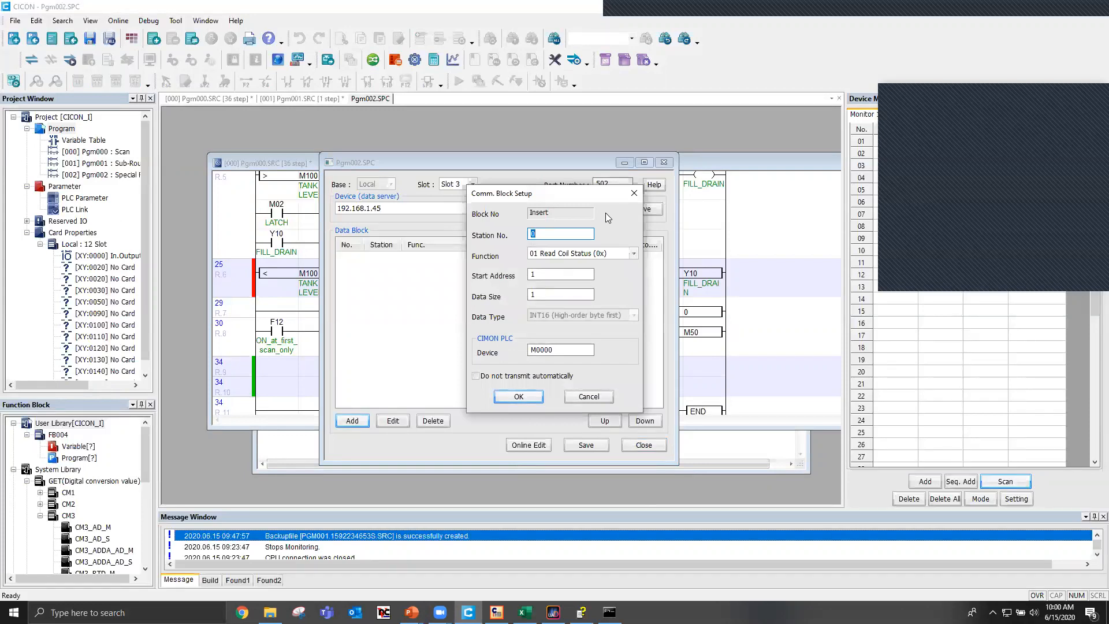
double_click(549, 234)
type("1")
left_click(603, 254)
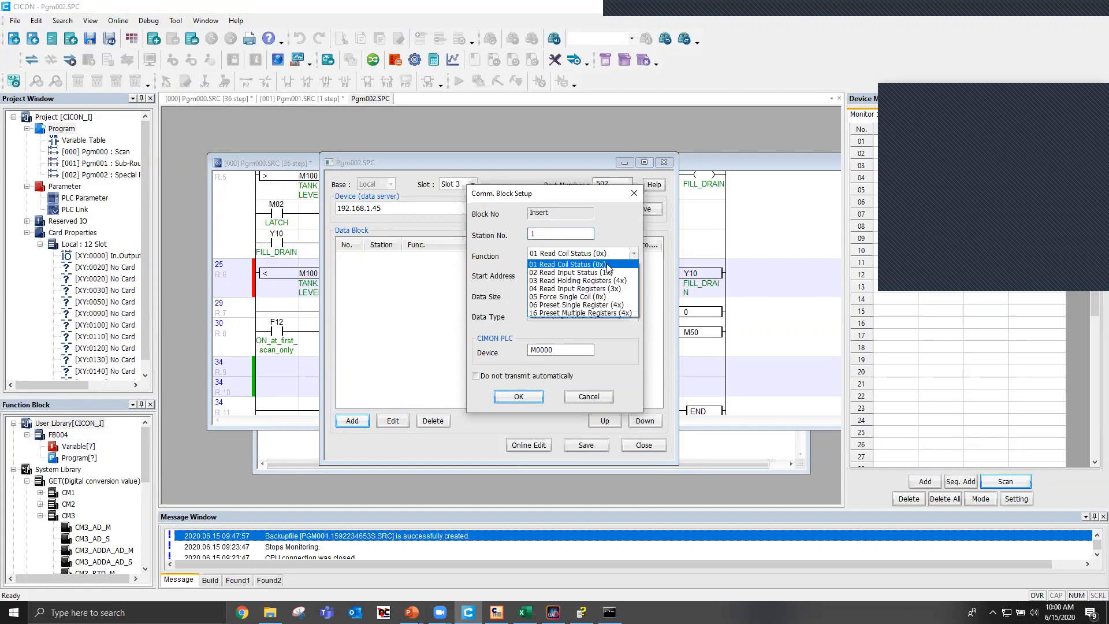
left_click(566, 265)
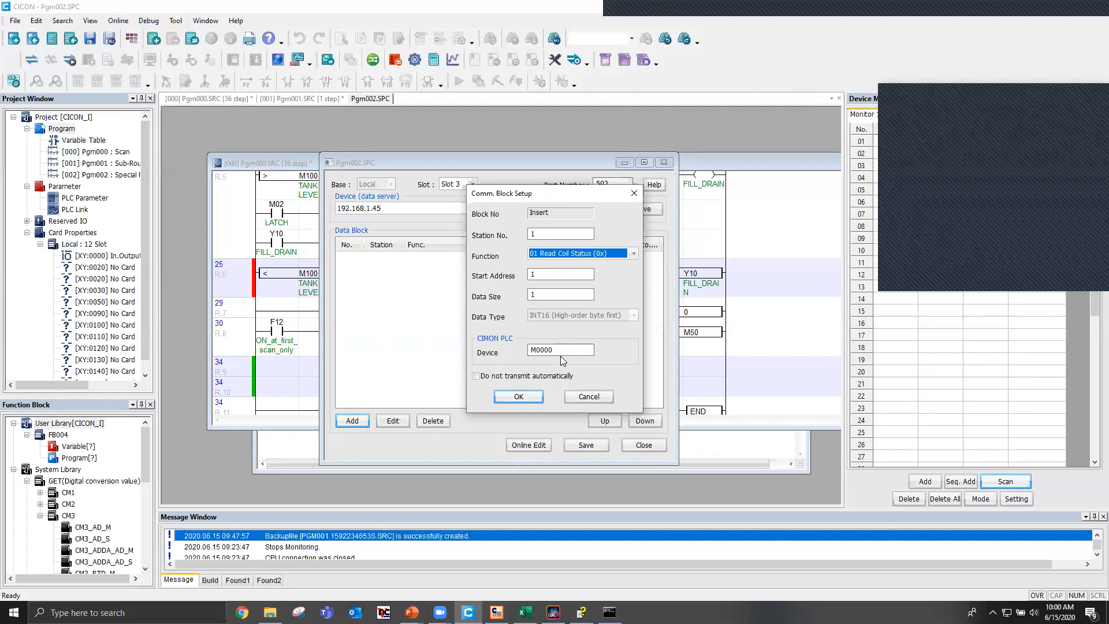
left_click(518, 396)
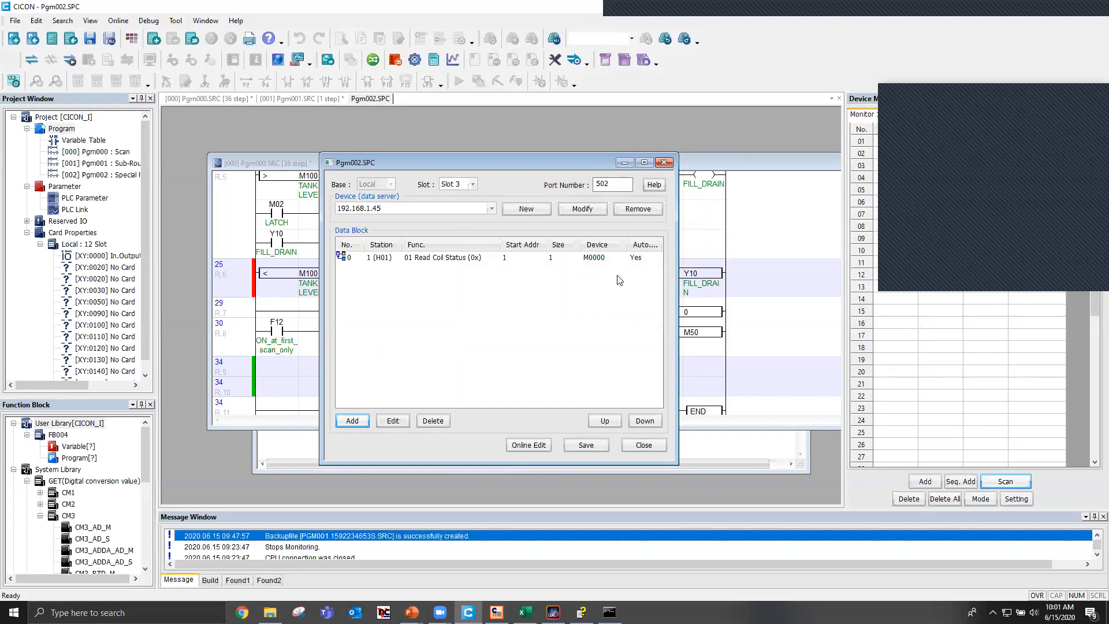
- Open Notepad and start a note reading "sensor - MODBUS -> PLC ->"
left_click(127, 612)
type("note")
key("Return")
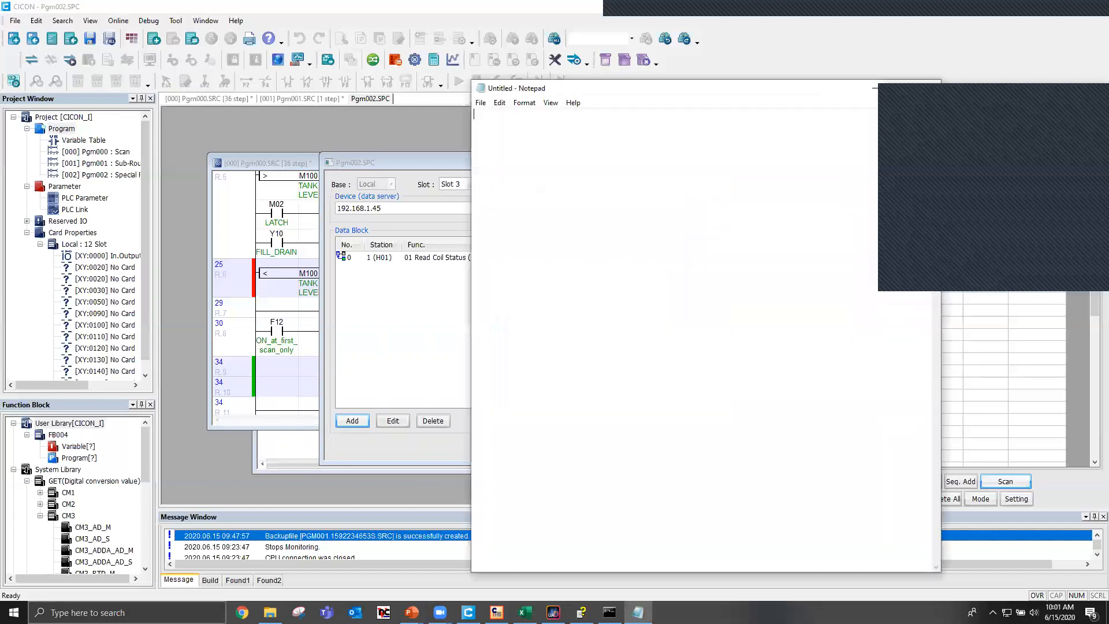
type("sensor - MODBUS ->")
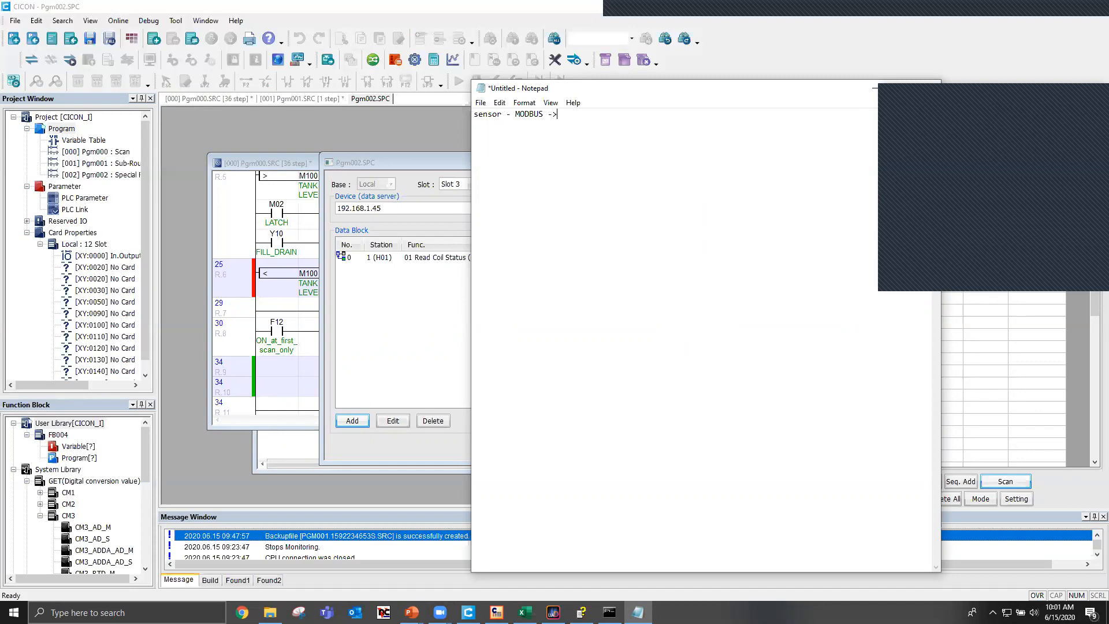
type(" PLC -> ")
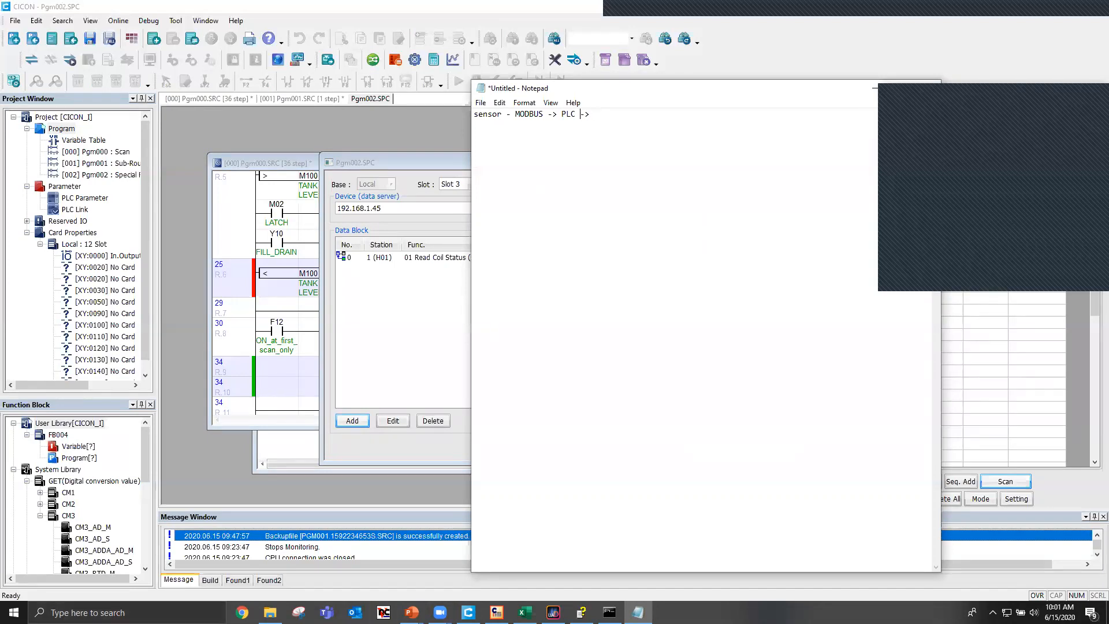
- Complete the note to read "sensor - MODBUS register 00001 -> PLC -> SEND/RCV command taking modbus 00001 -> M0000"
type("register 00001")
type("sens")
key("BackSpace")
key("BackSpace")
key("BackSpace")
key("BackSpace")
type("SEND/RCV command")
left_click(763, 600)
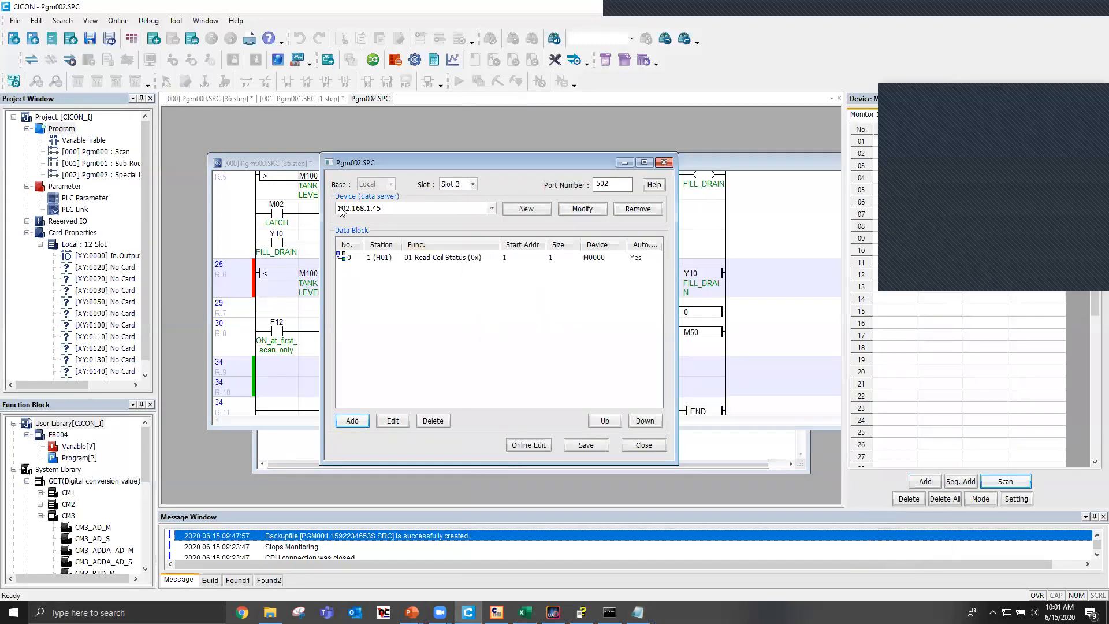
key("alt+Tab")
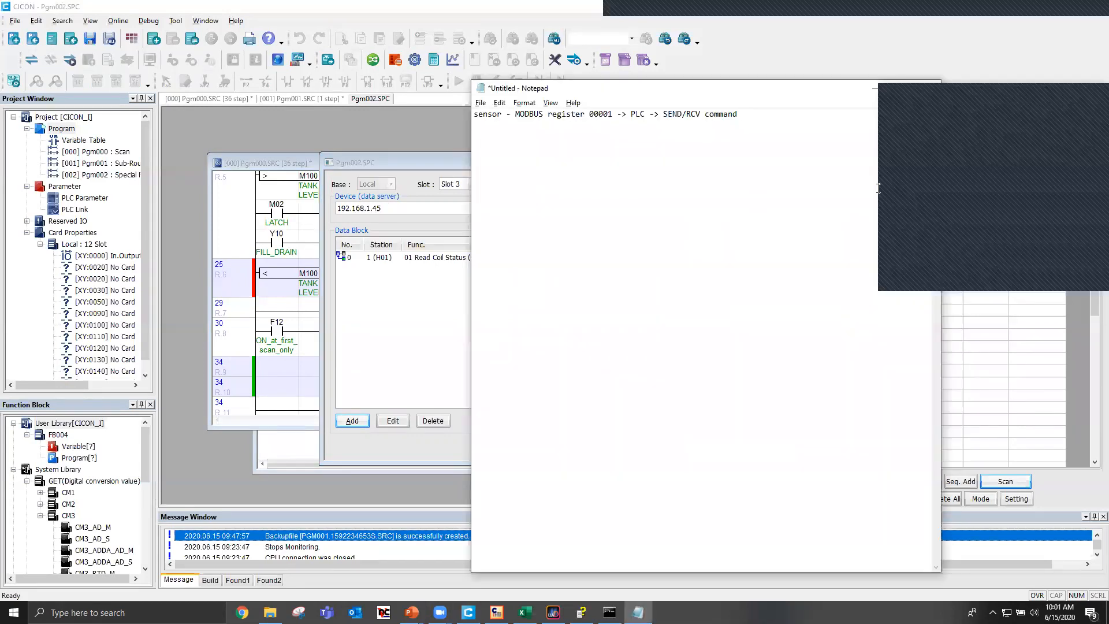
type("taking modbus 00001 -> M0000")
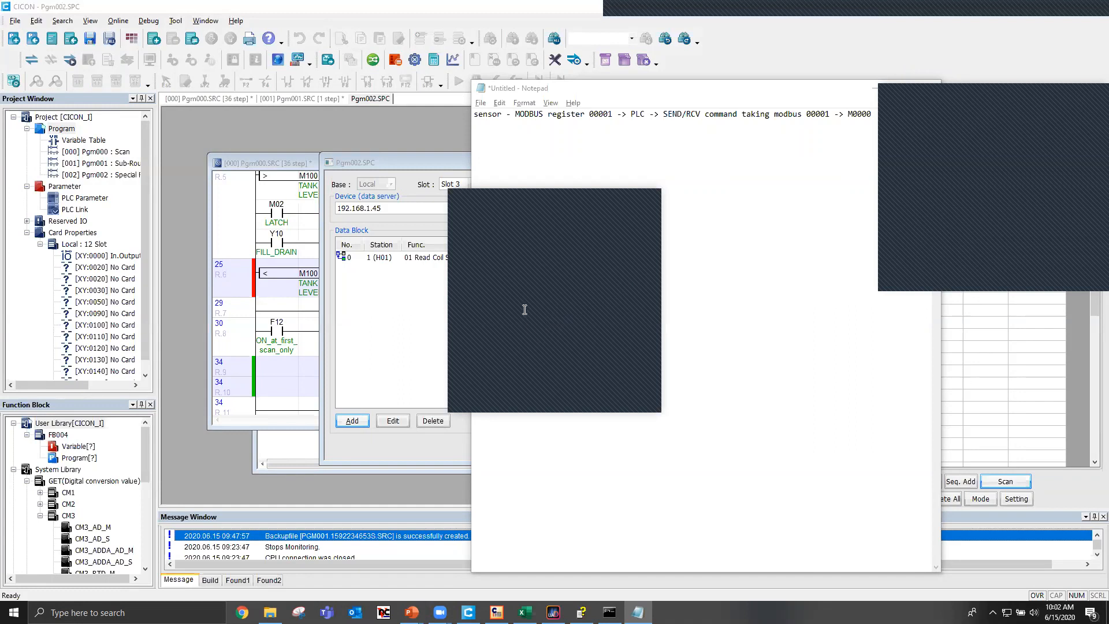
- Return to CICON and show the Modbus slave settings in the PLC parameters
left_click(429, 6)
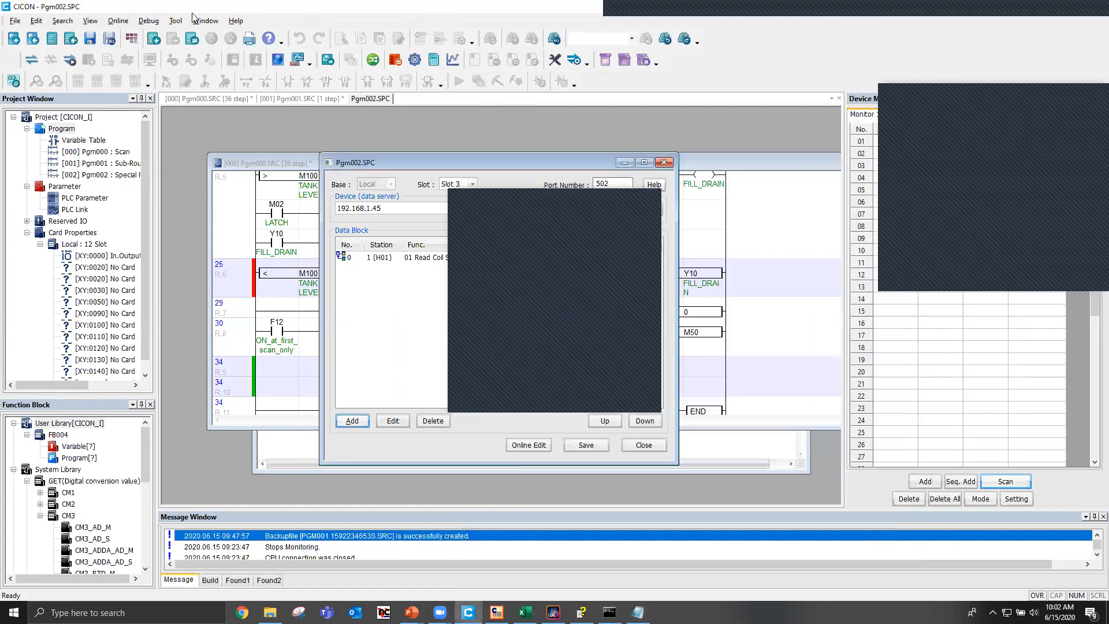
left_click(74, 198)
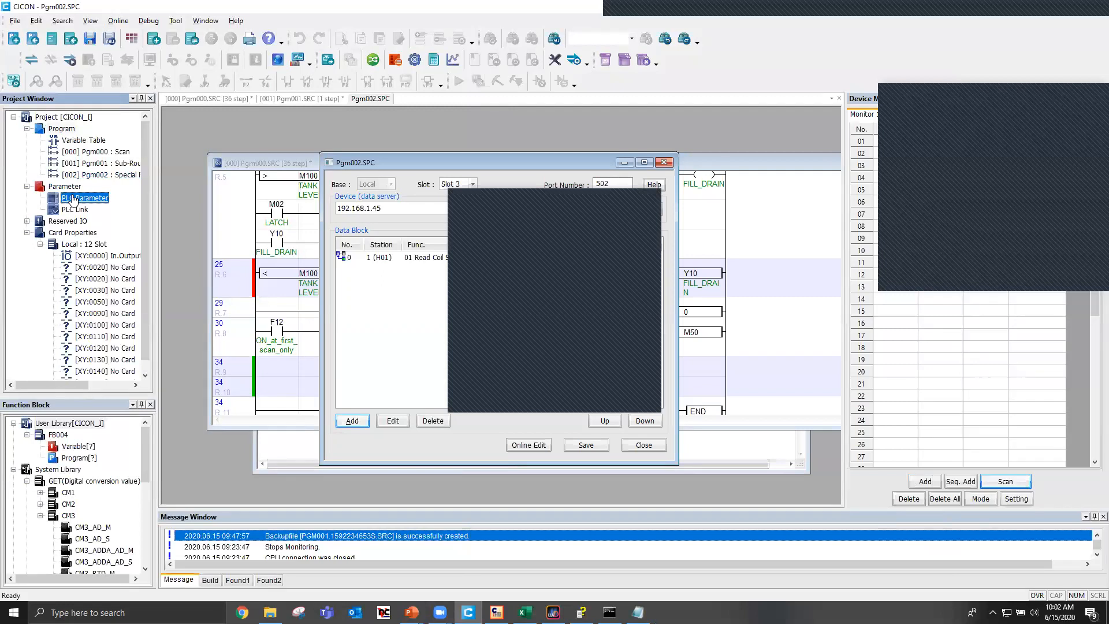
double_click(74, 198)
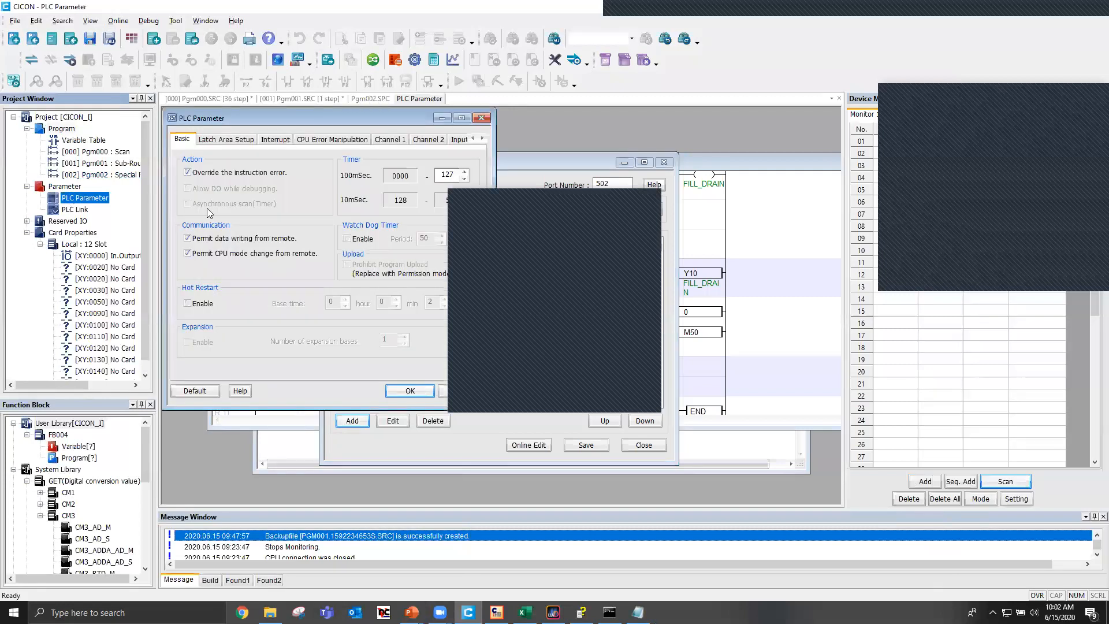
left_click(458, 140)
left_click(426, 139)
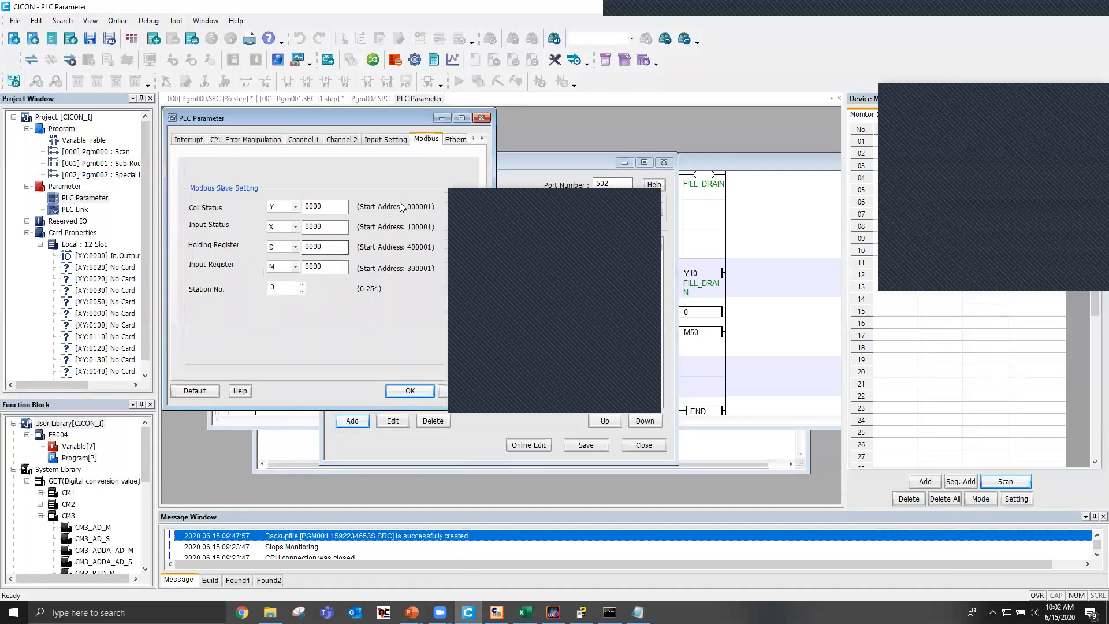